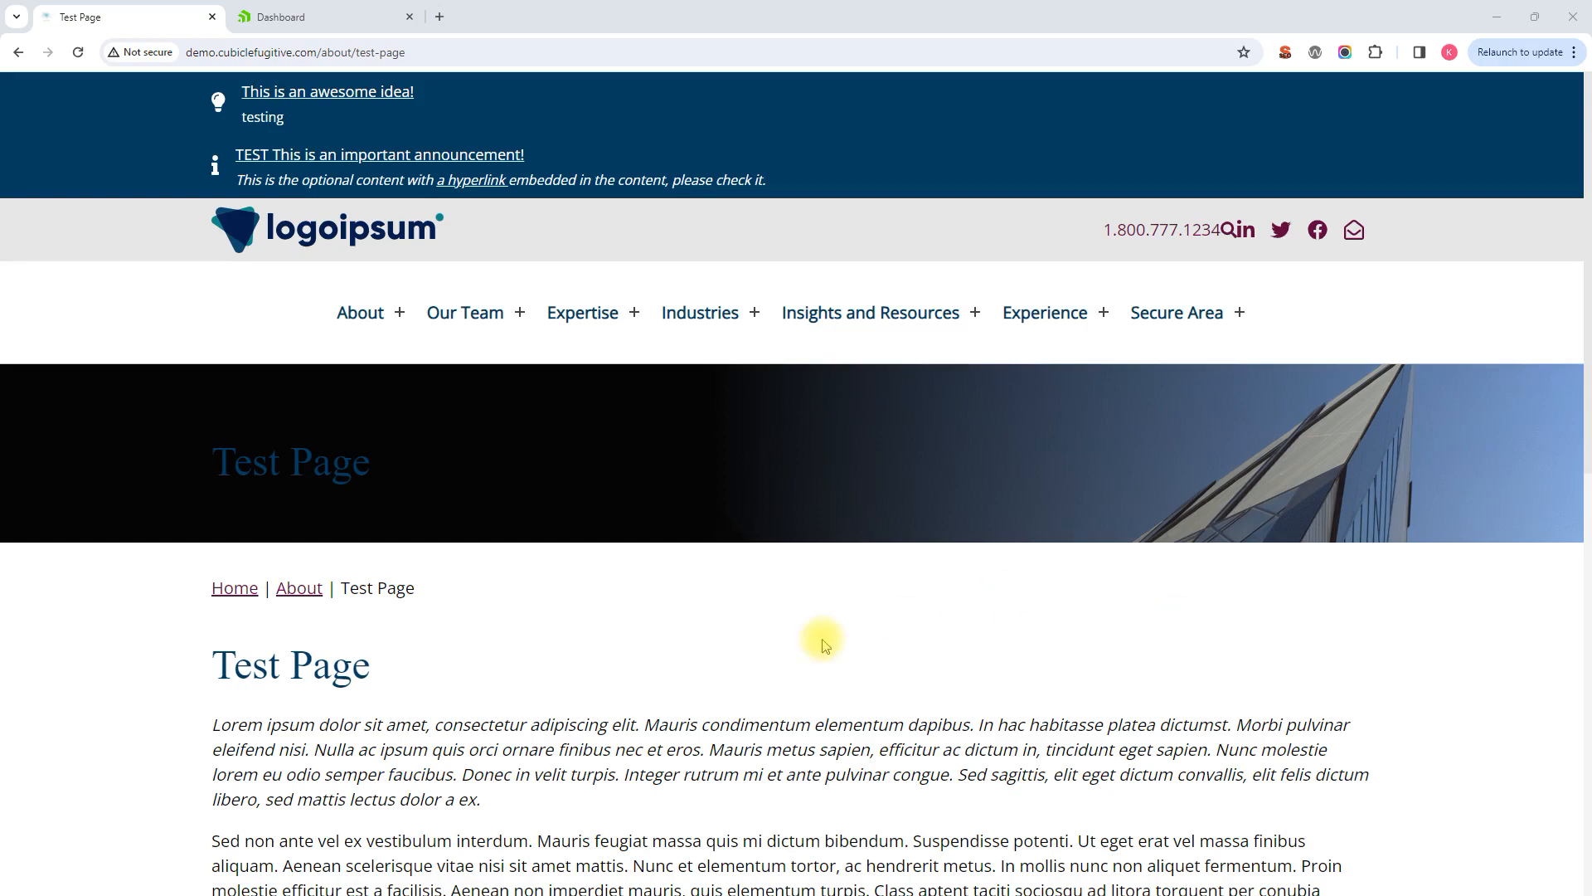
pyautogui.scroll(-3, 355, 469)
pyautogui.scroll(3, 356, 480)
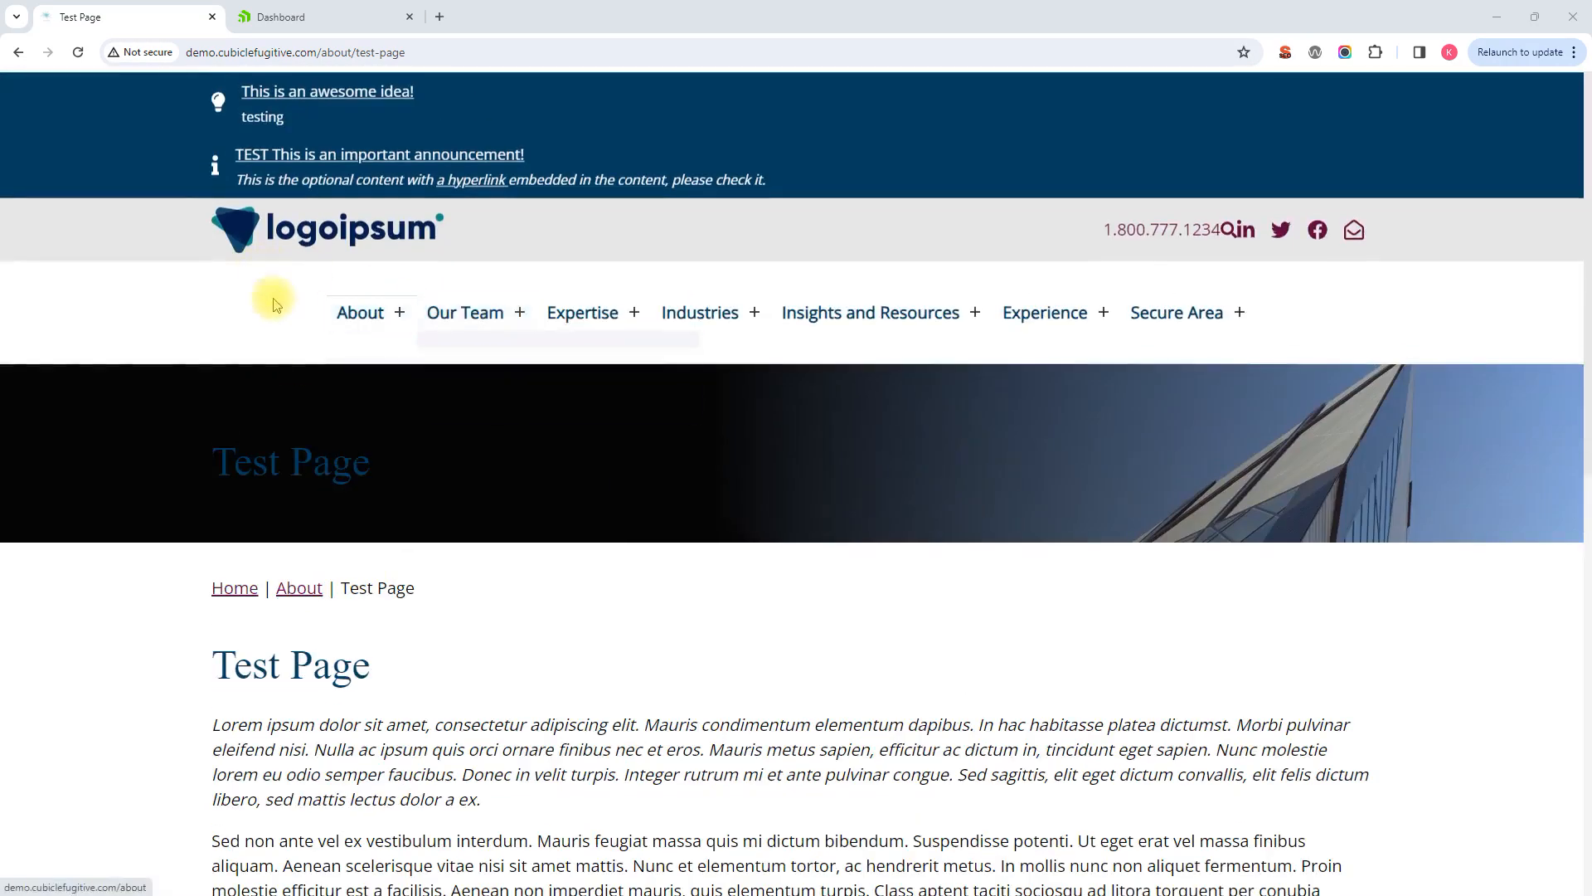
pyautogui.scroll(-4, 394, 373)
pyautogui.scroll(3, 451, 345)
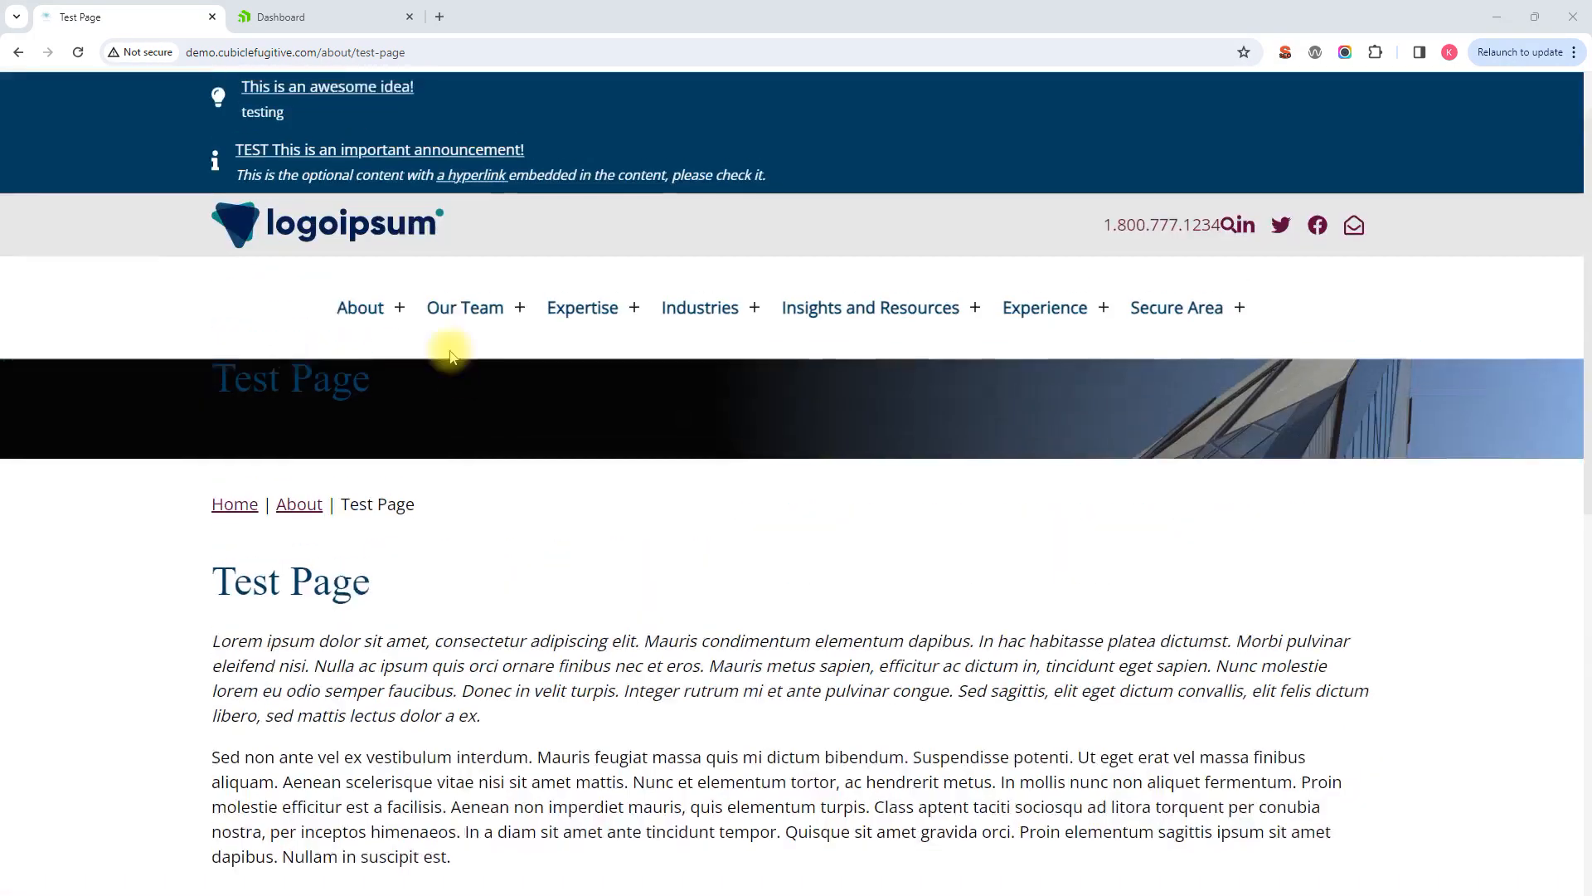
# Create a new form titled "Contact Form" in the Sitefinity backend and continue to adding its fields.
pyautogui.click(366, 20)
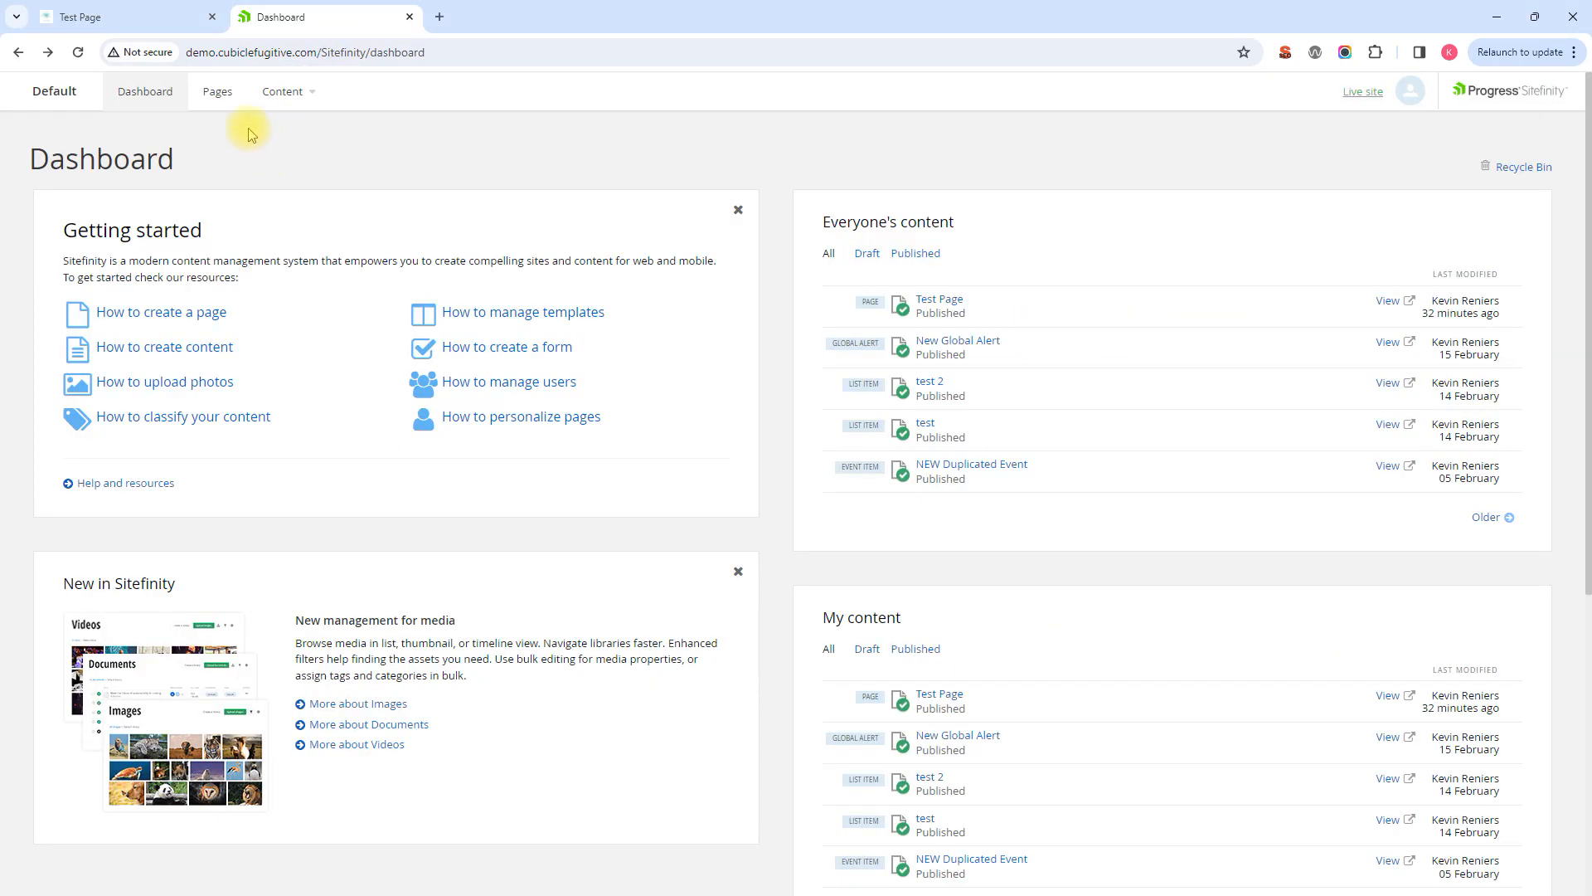
pyautogui.click(307, 98)
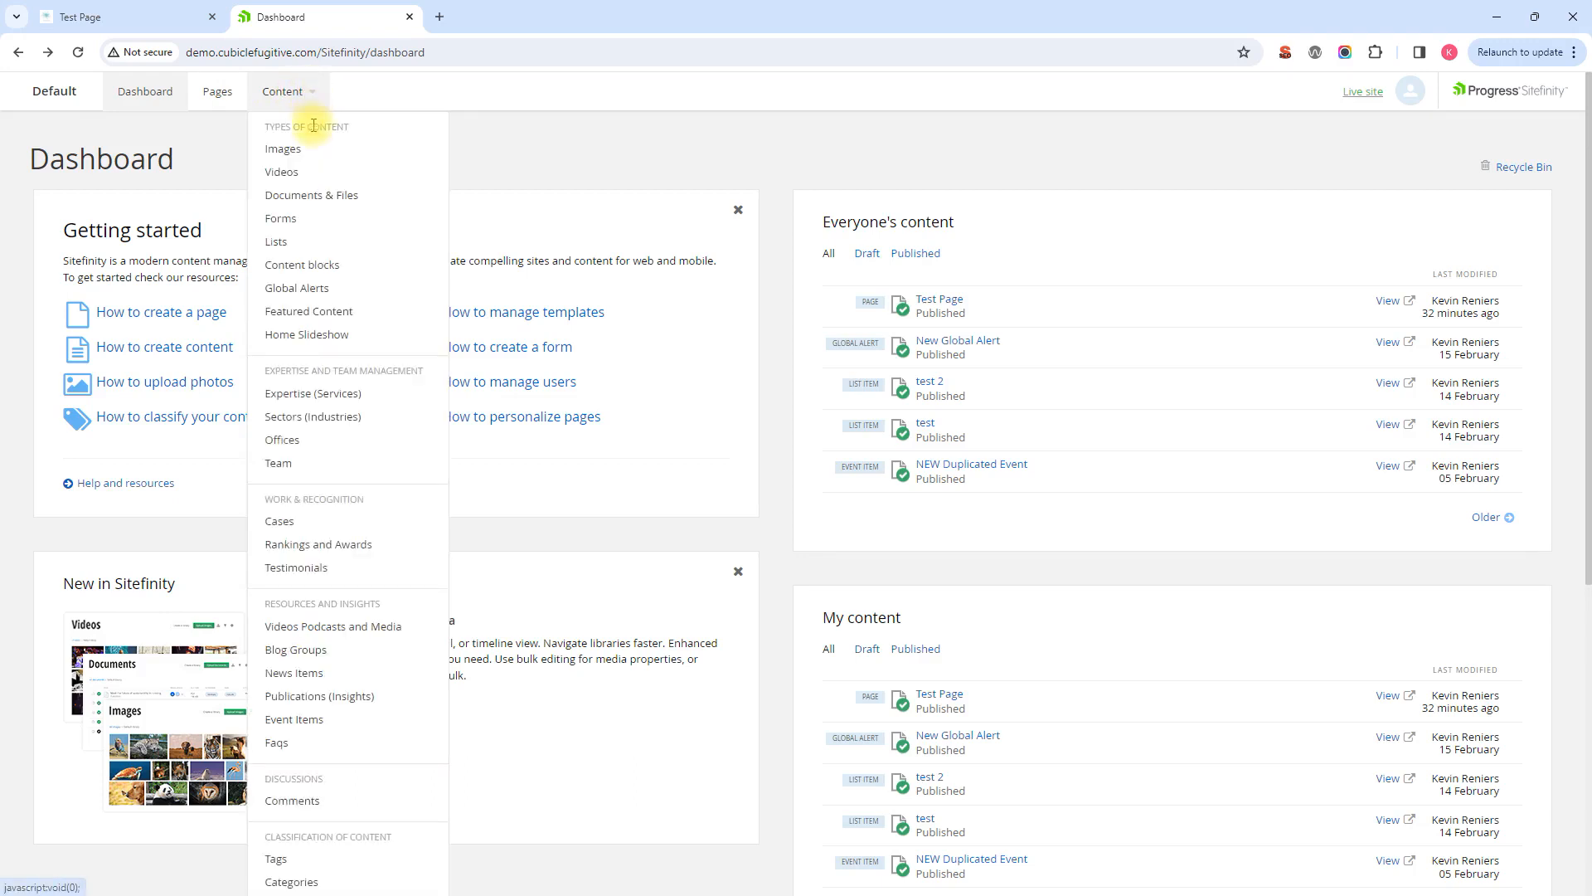
pyautogui.click(283, 220)
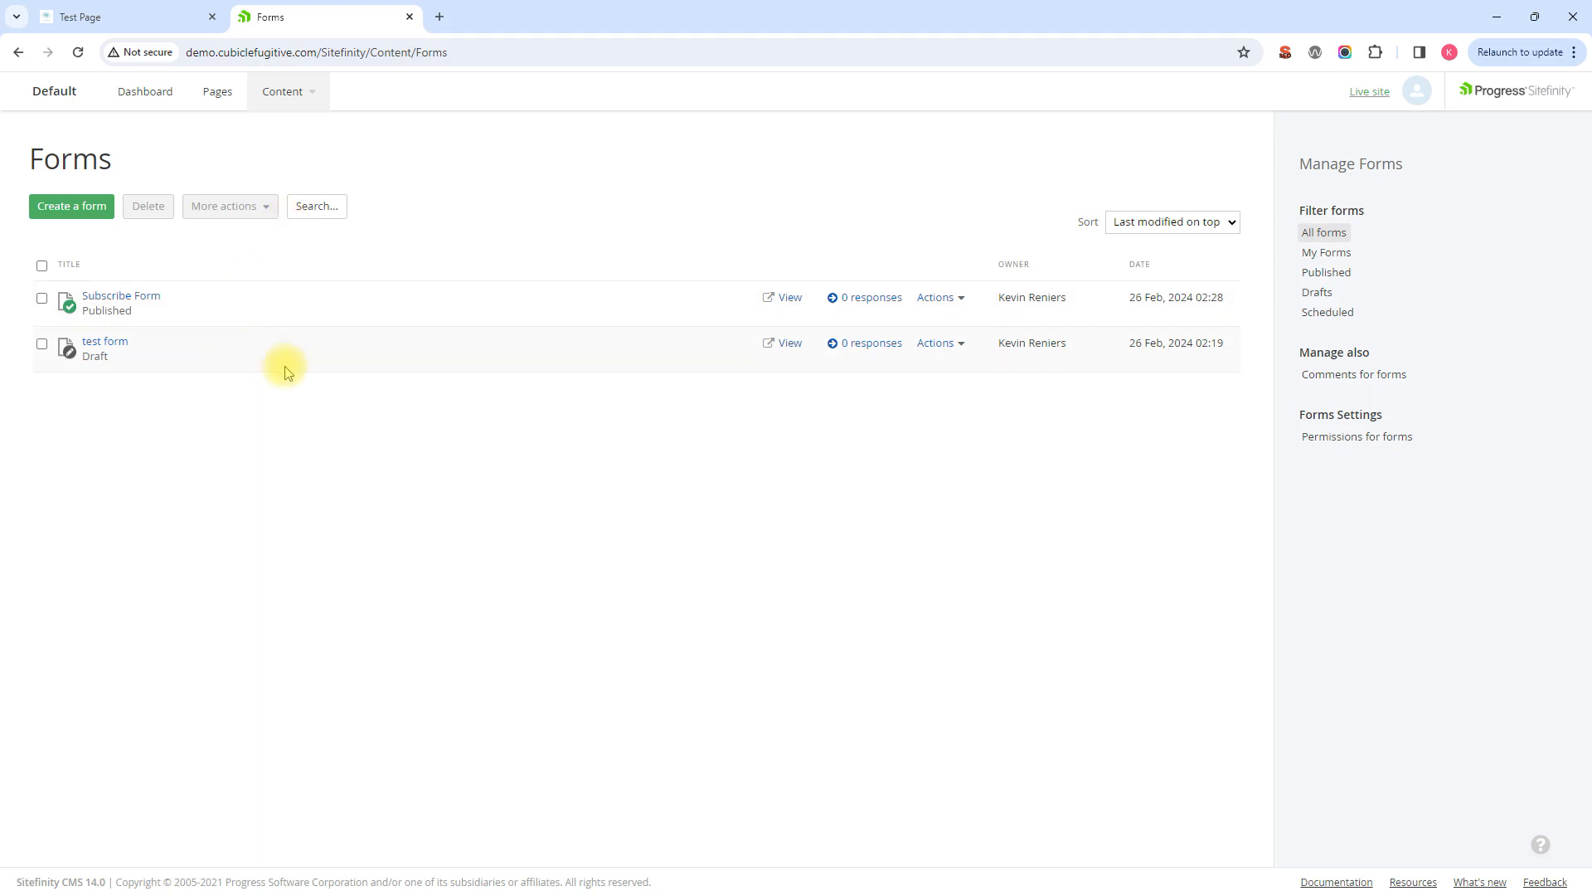
pyautogui.click(86, 211)
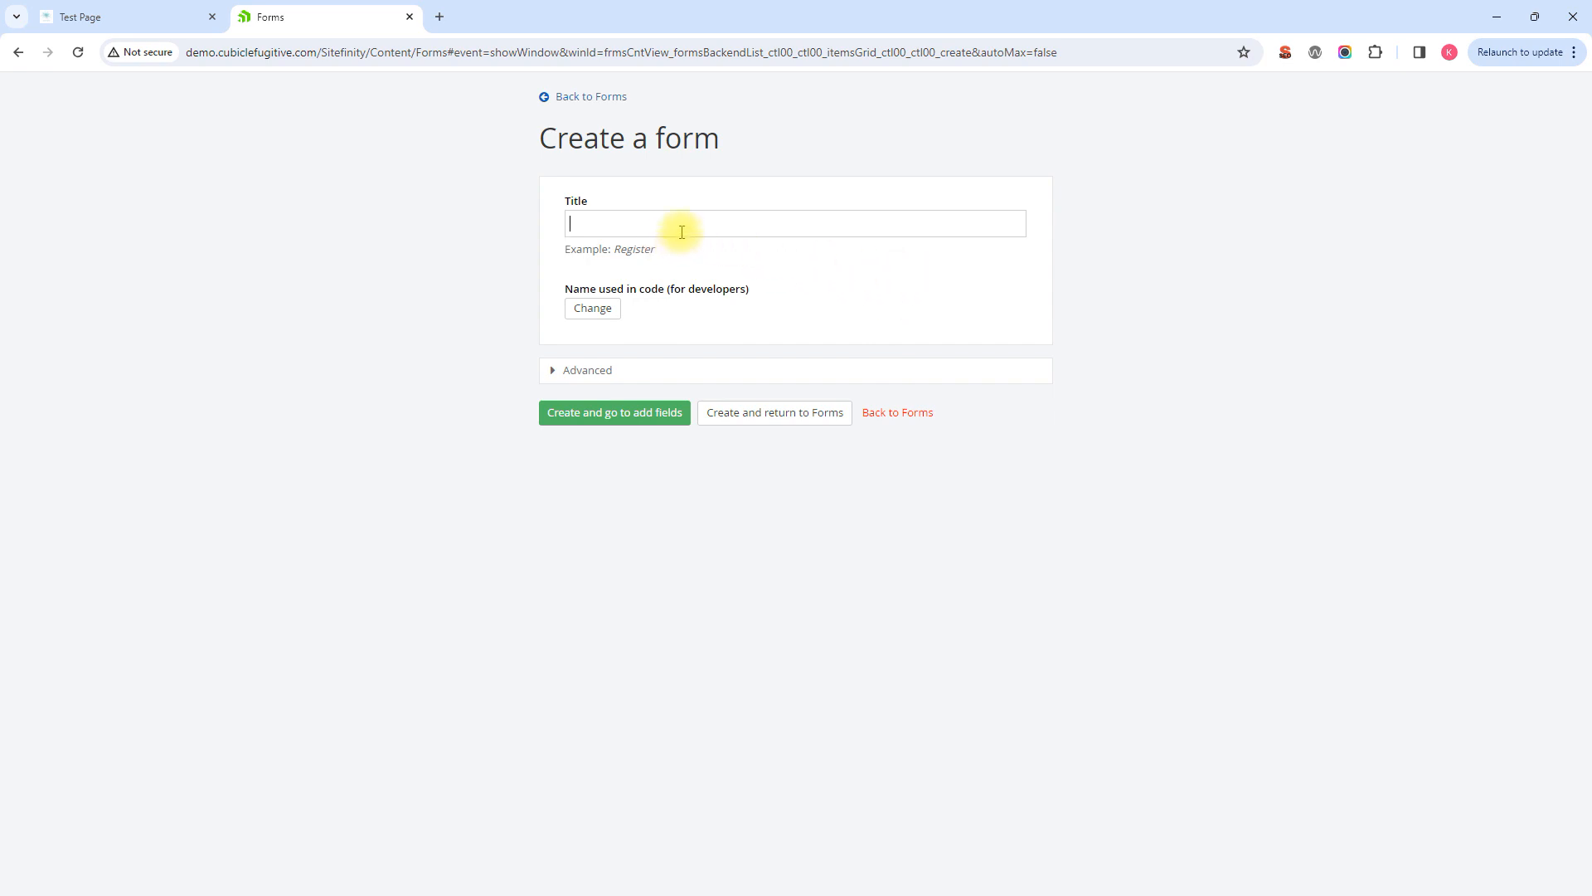
pyautogui.write('Con')
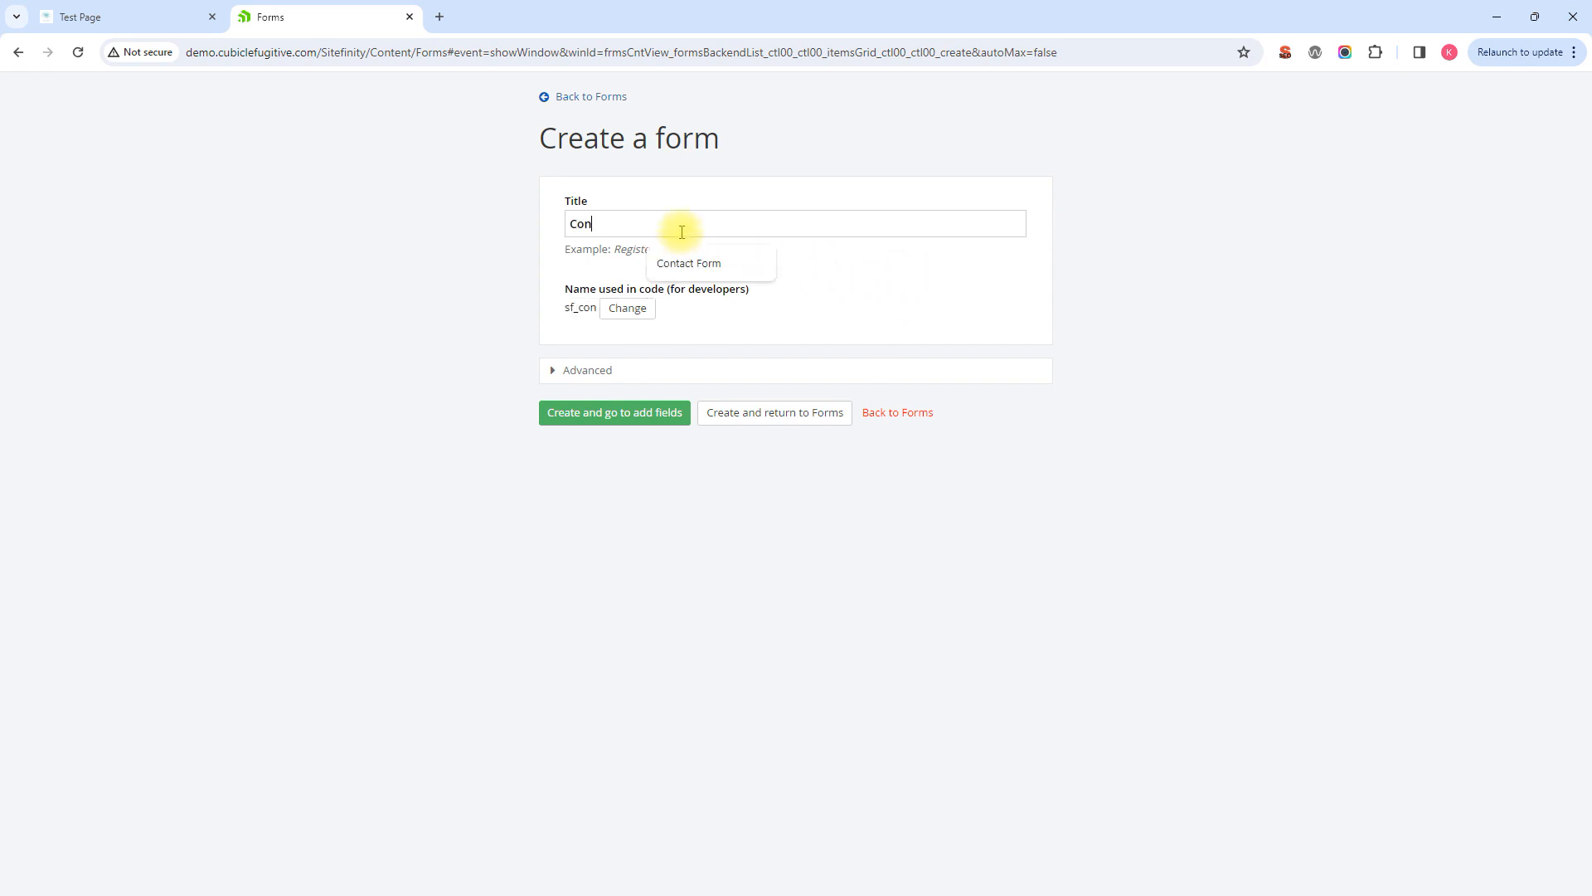
pyautogui.write('tact Form')
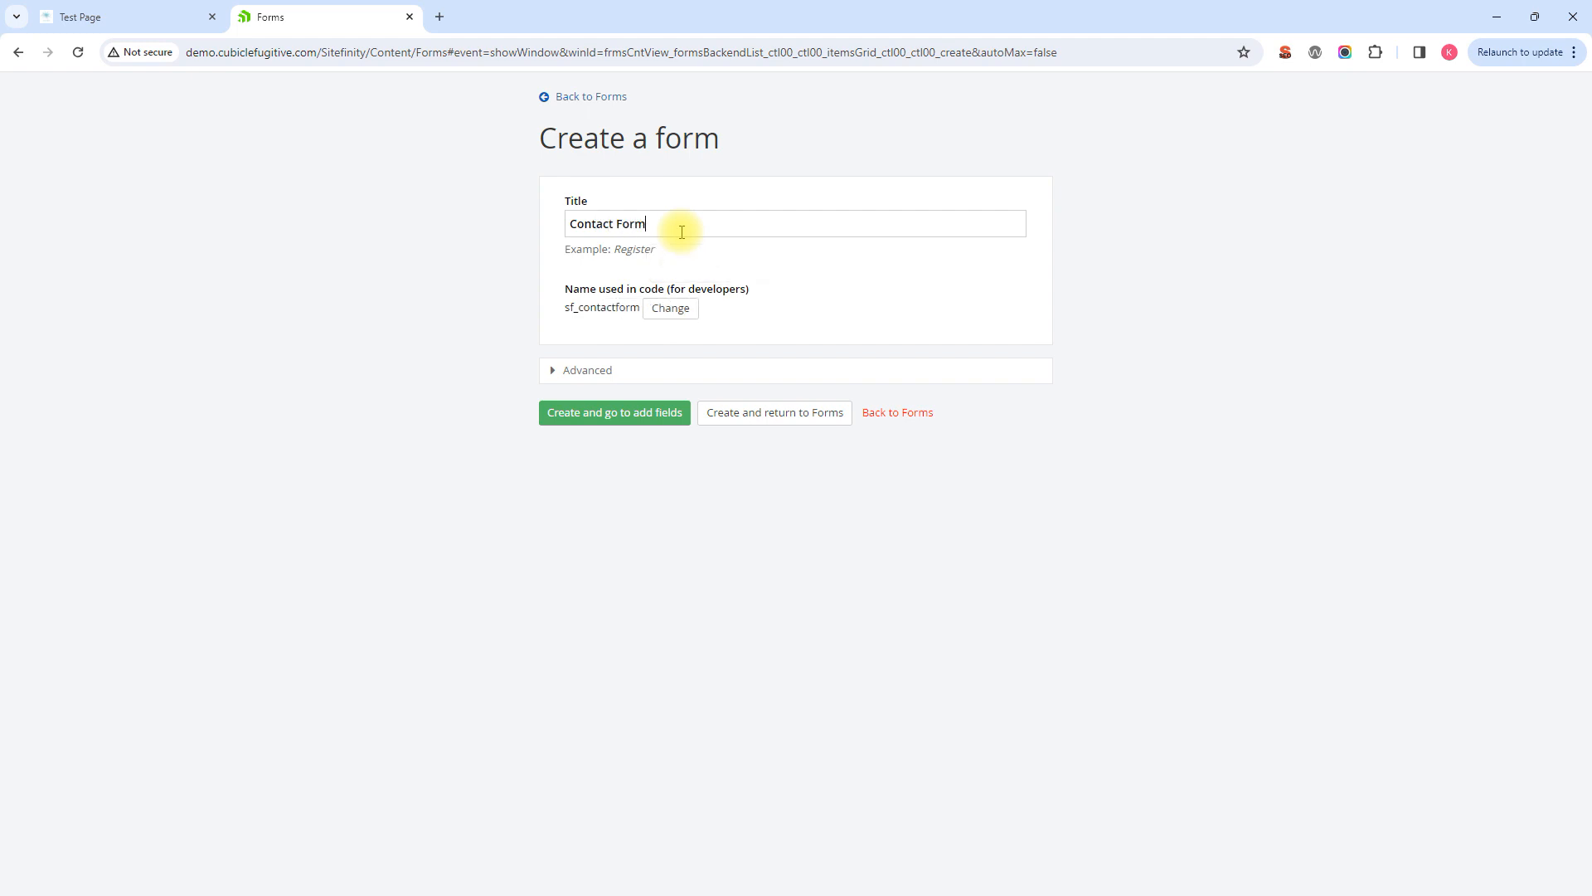
pyautogui.click(614, 419)
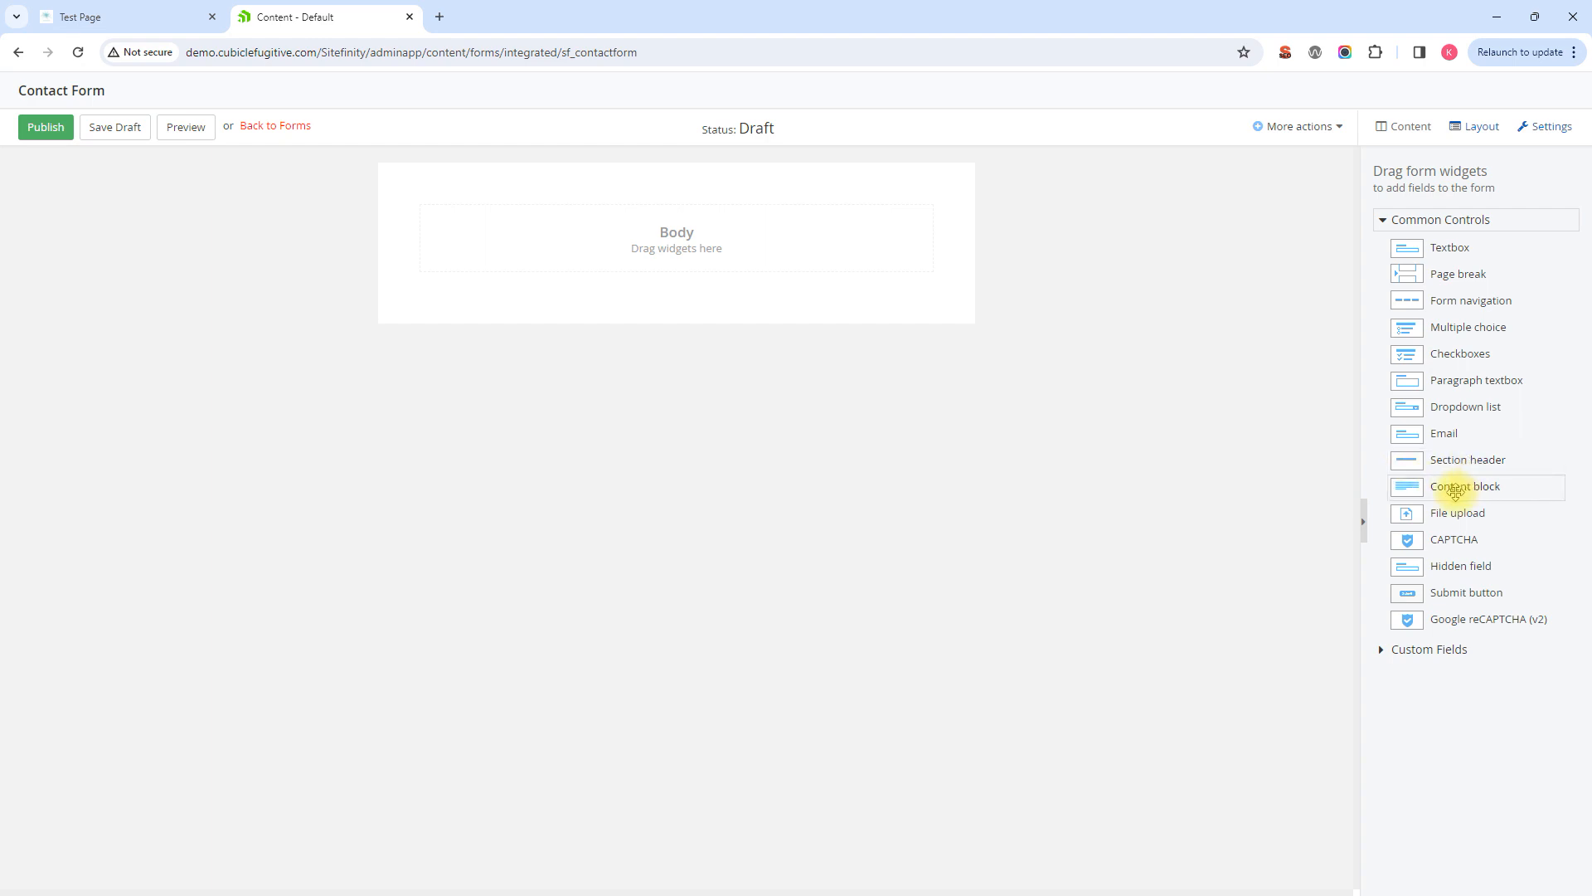
# Add a content block to the form body reading "We'd love to hear from you, send us a comment." in Paragraph format and save it.
pyautogui.moveTo(1489, 490); pyautogui.dragTo(697, 241)
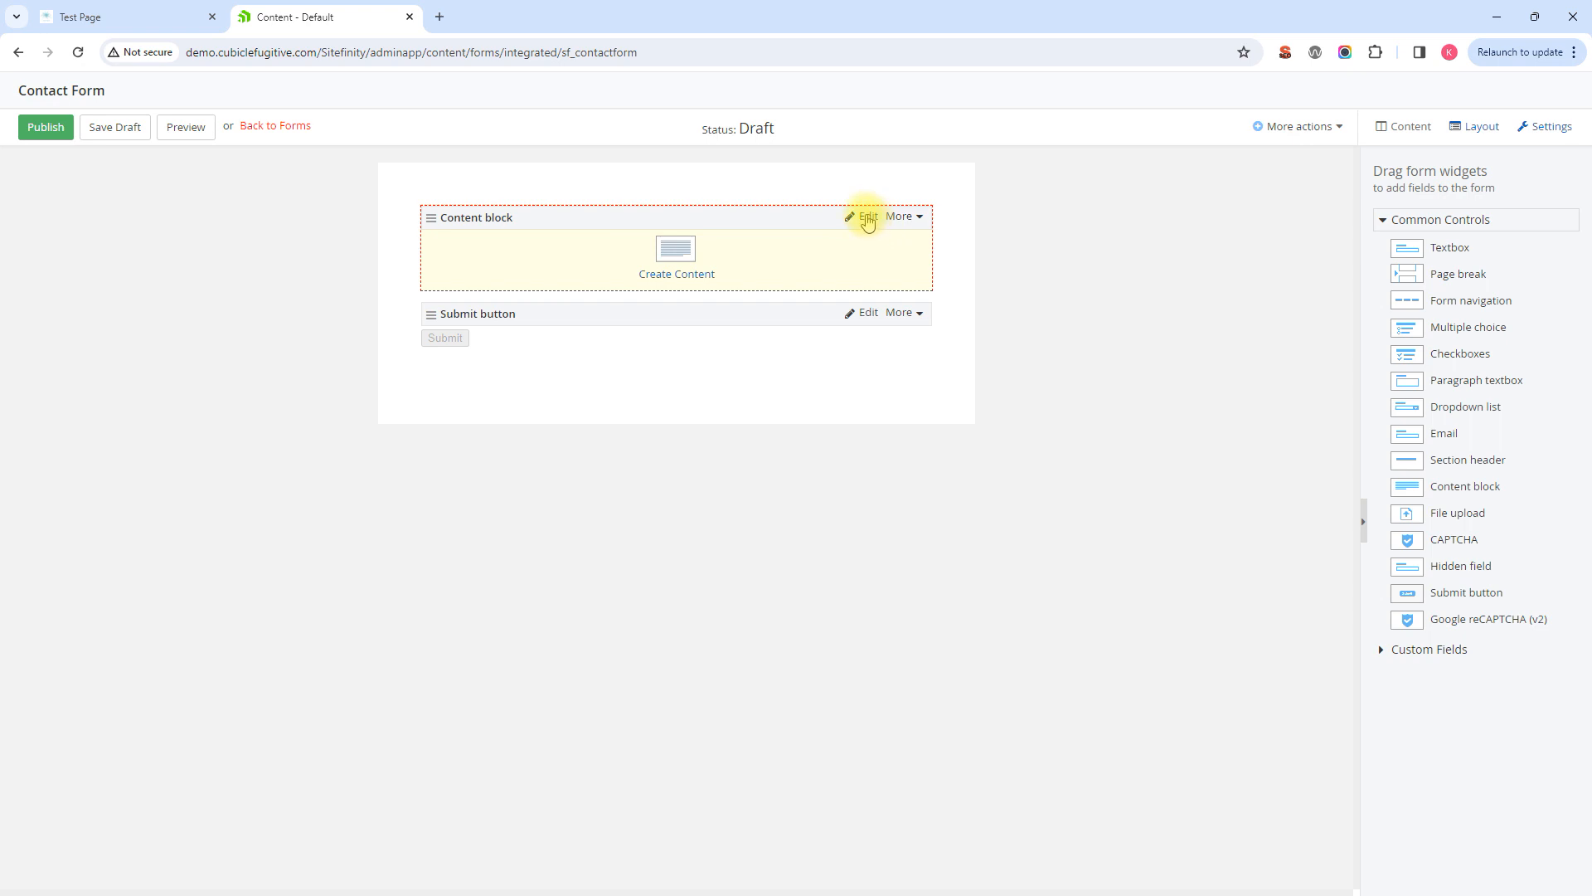
pyautogui.click(867, 217)
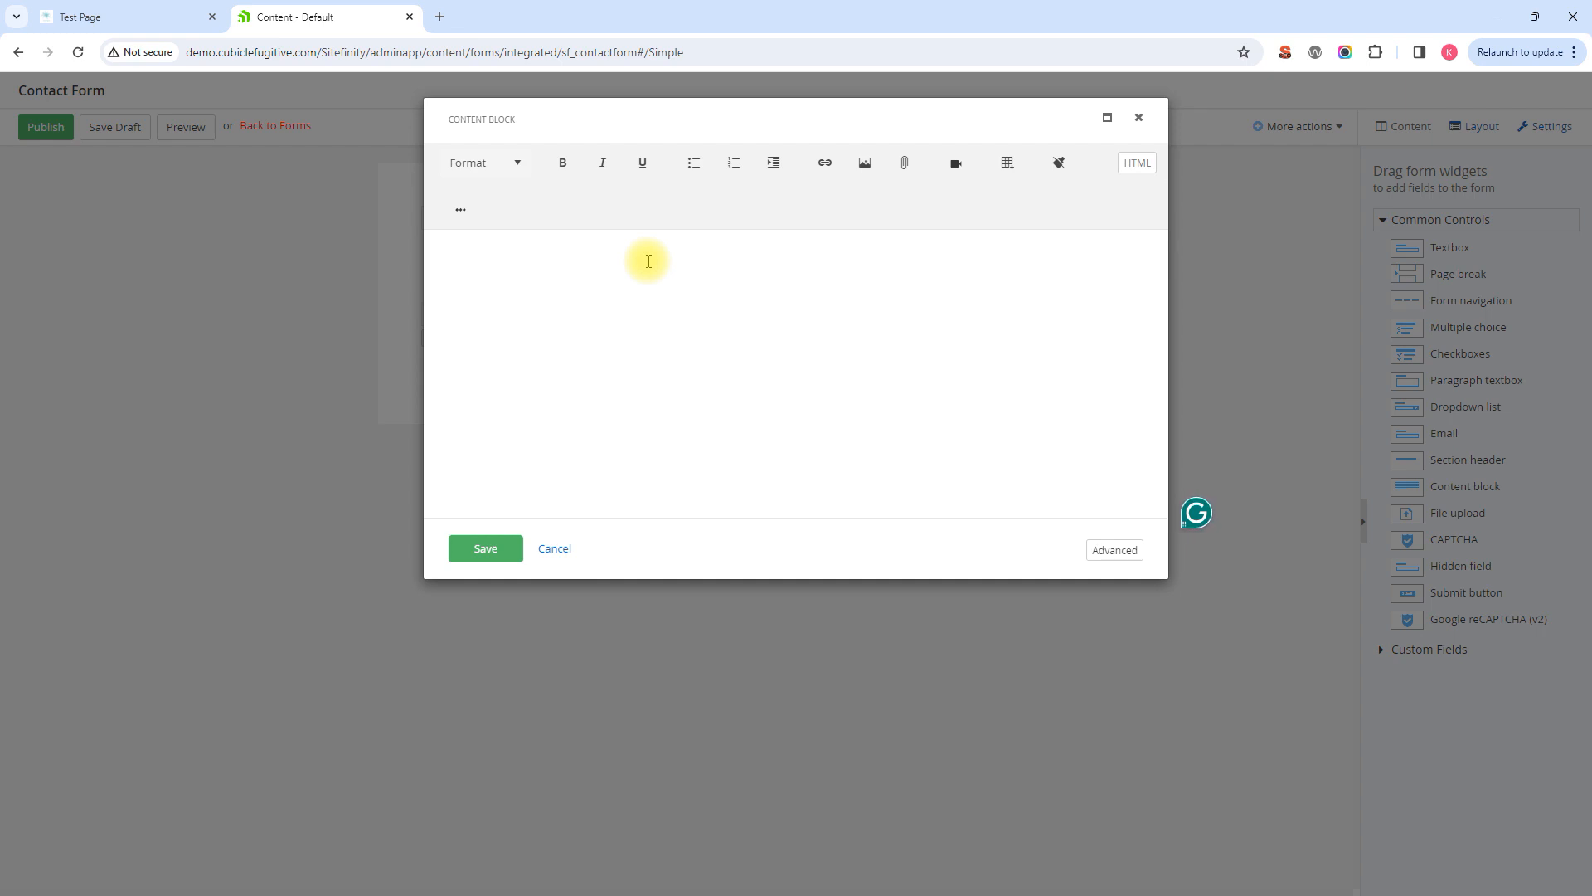
pyautogui.write("We'd love to hear from you, send us ")
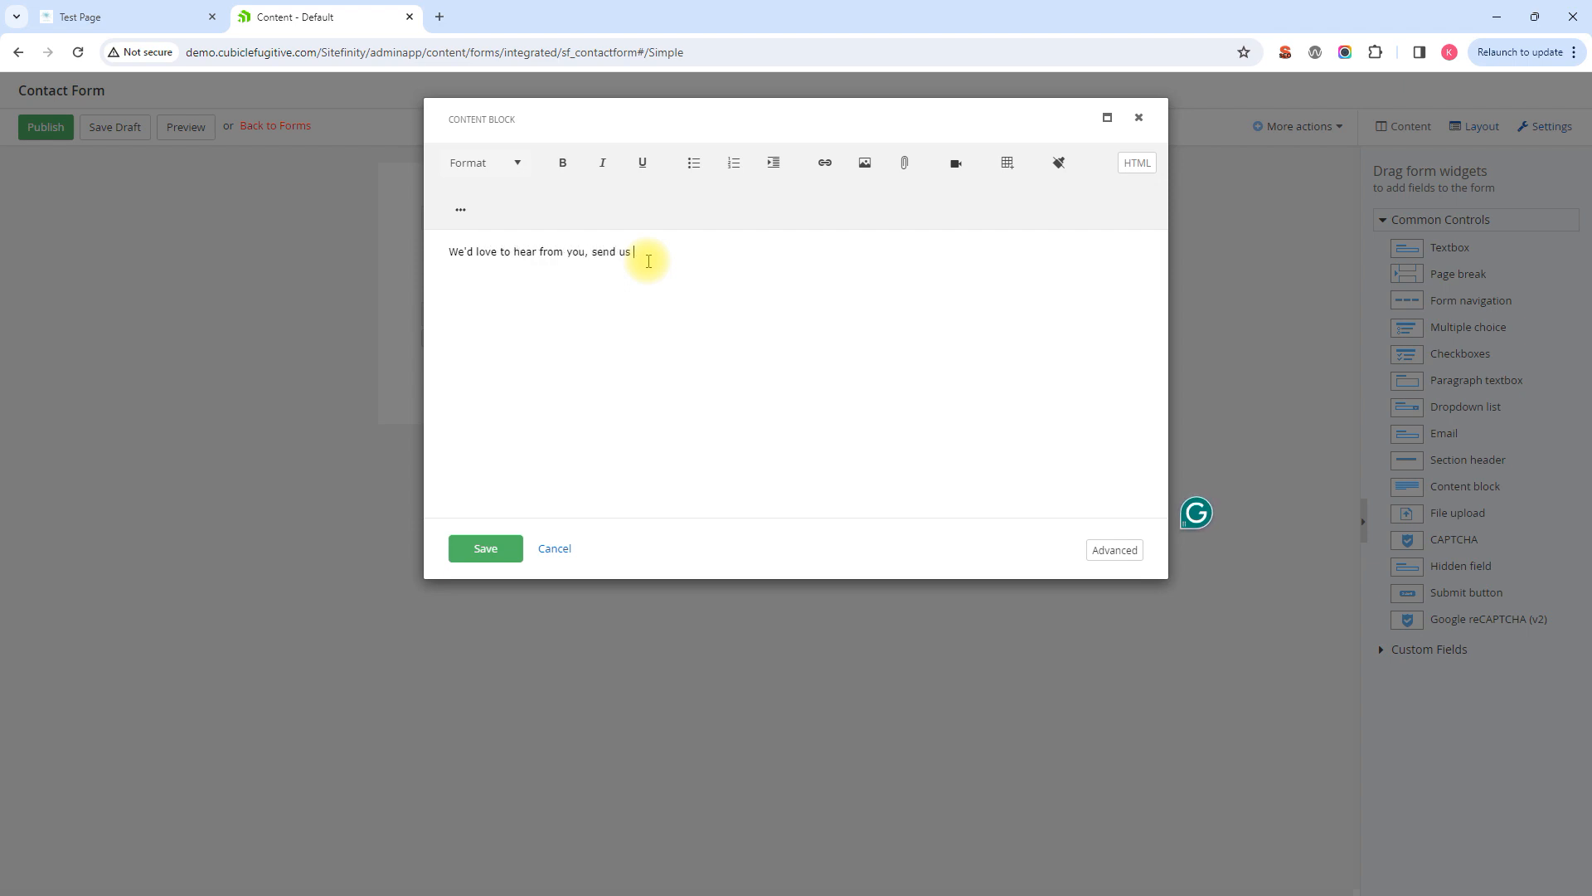
pyautogui.write('a comment.')
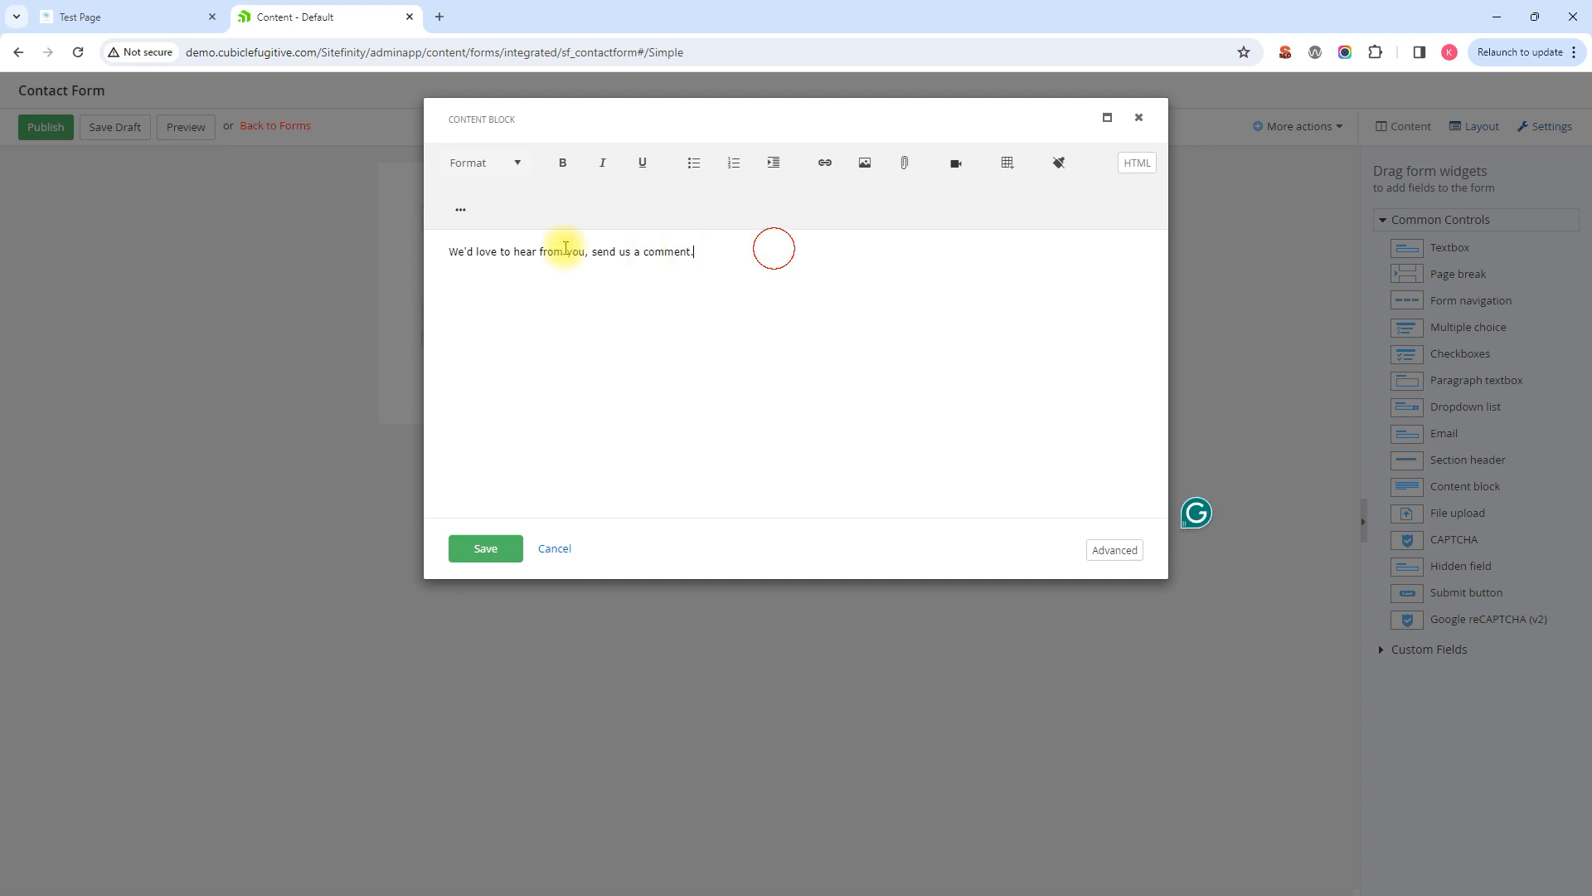
pyautogui.tripleClick(771, 249)
pyautogui.click(519, 164)
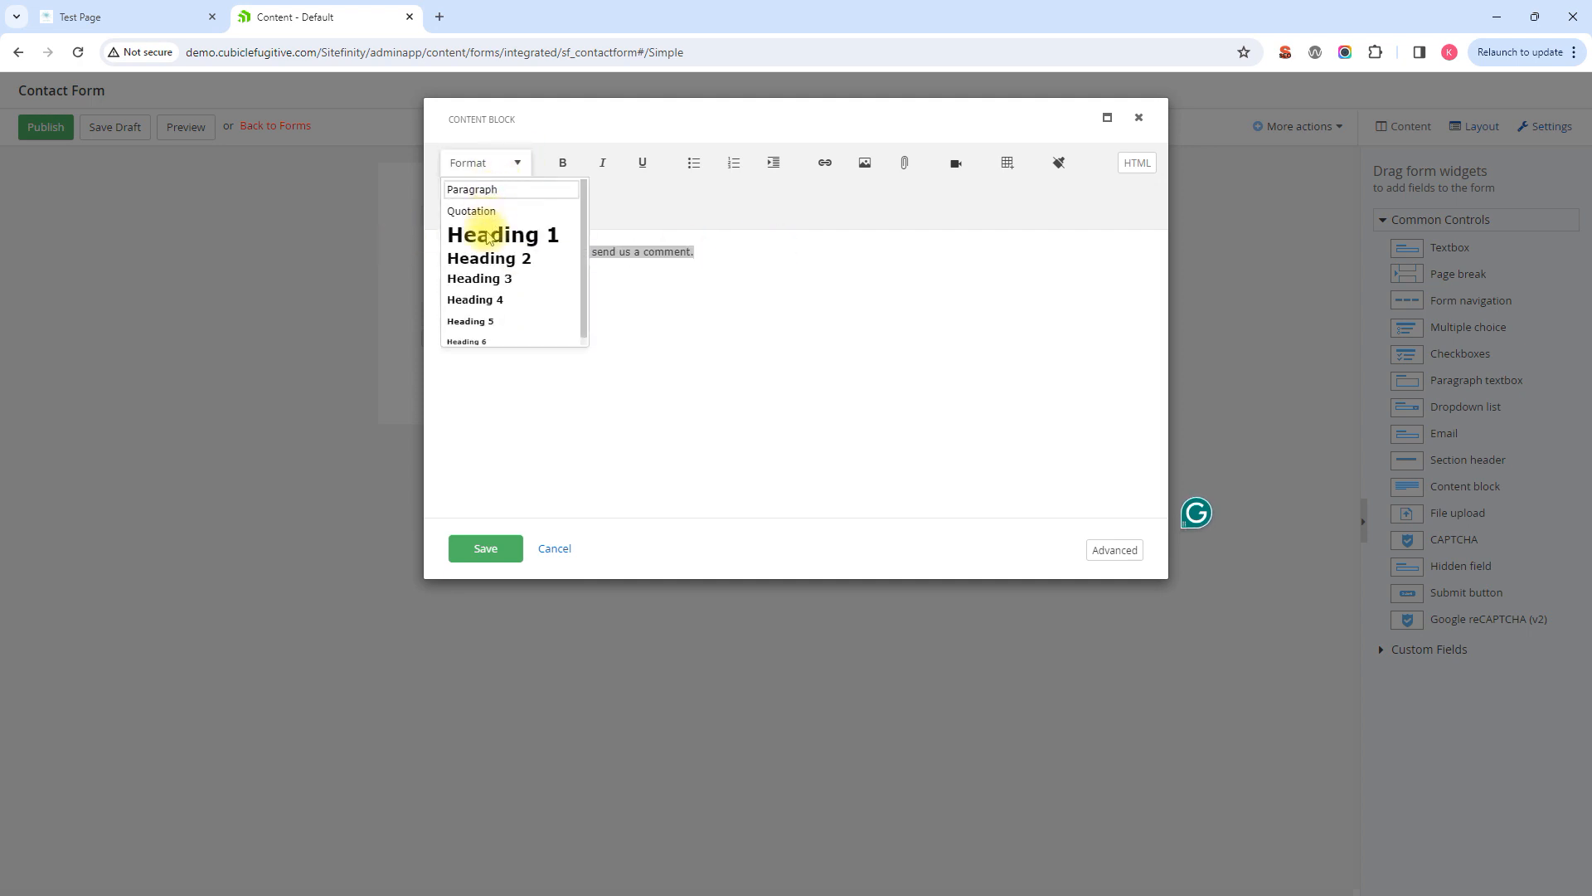
pyautogui.click(472, 189)
pyautogui.click(486, 550)
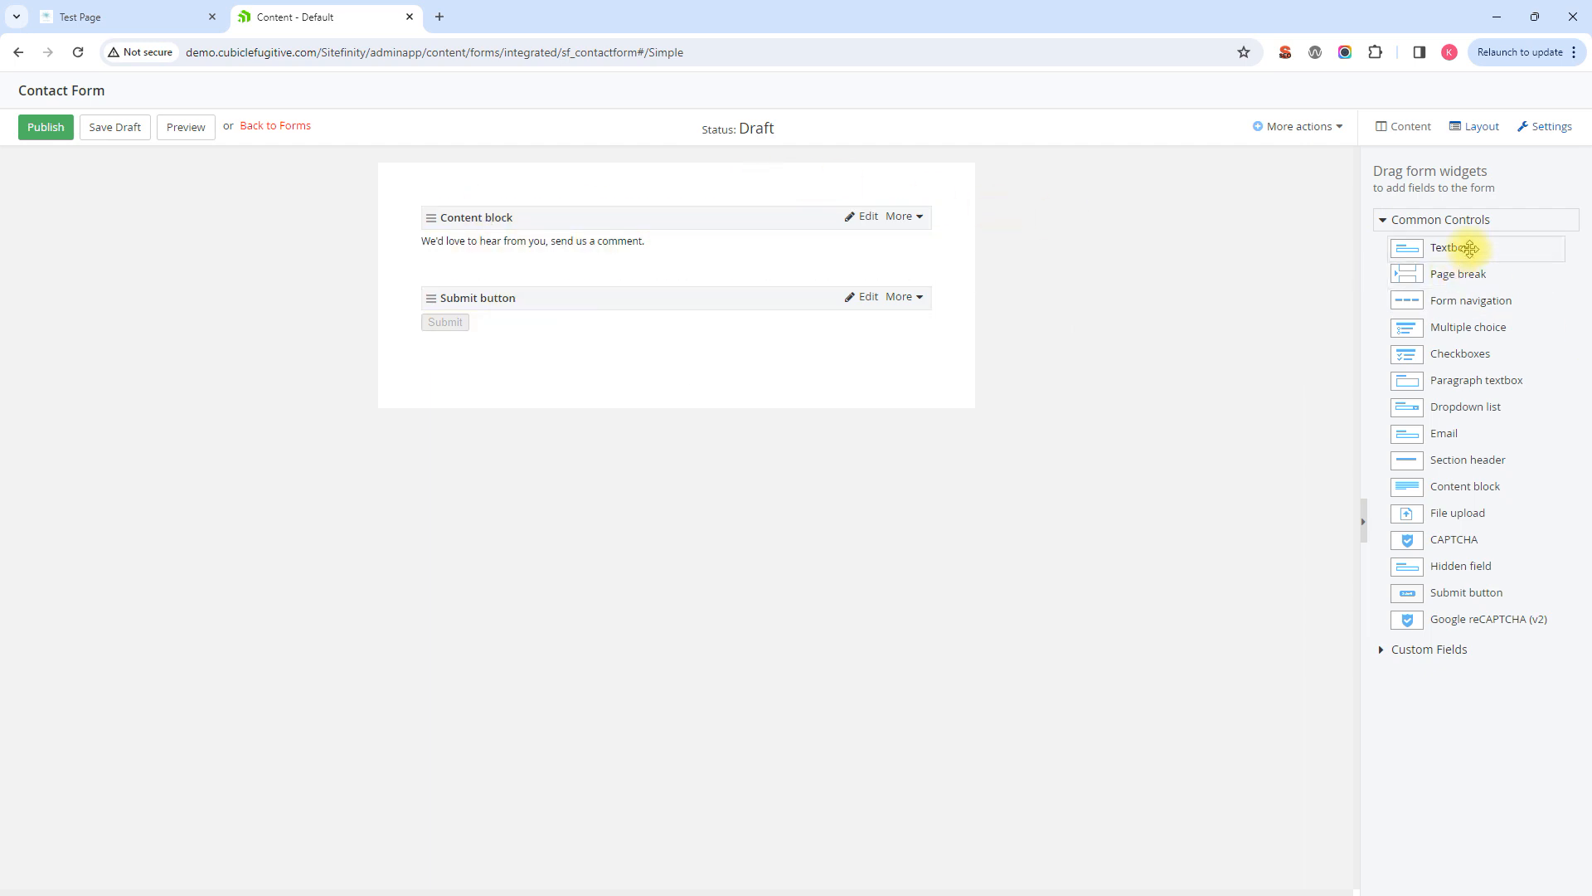
# Add a textbox between the content block and the submit button and label it "Name:".
pyautogui.moveTo(1479, 247); pyautogui.dragTo(649, 291)
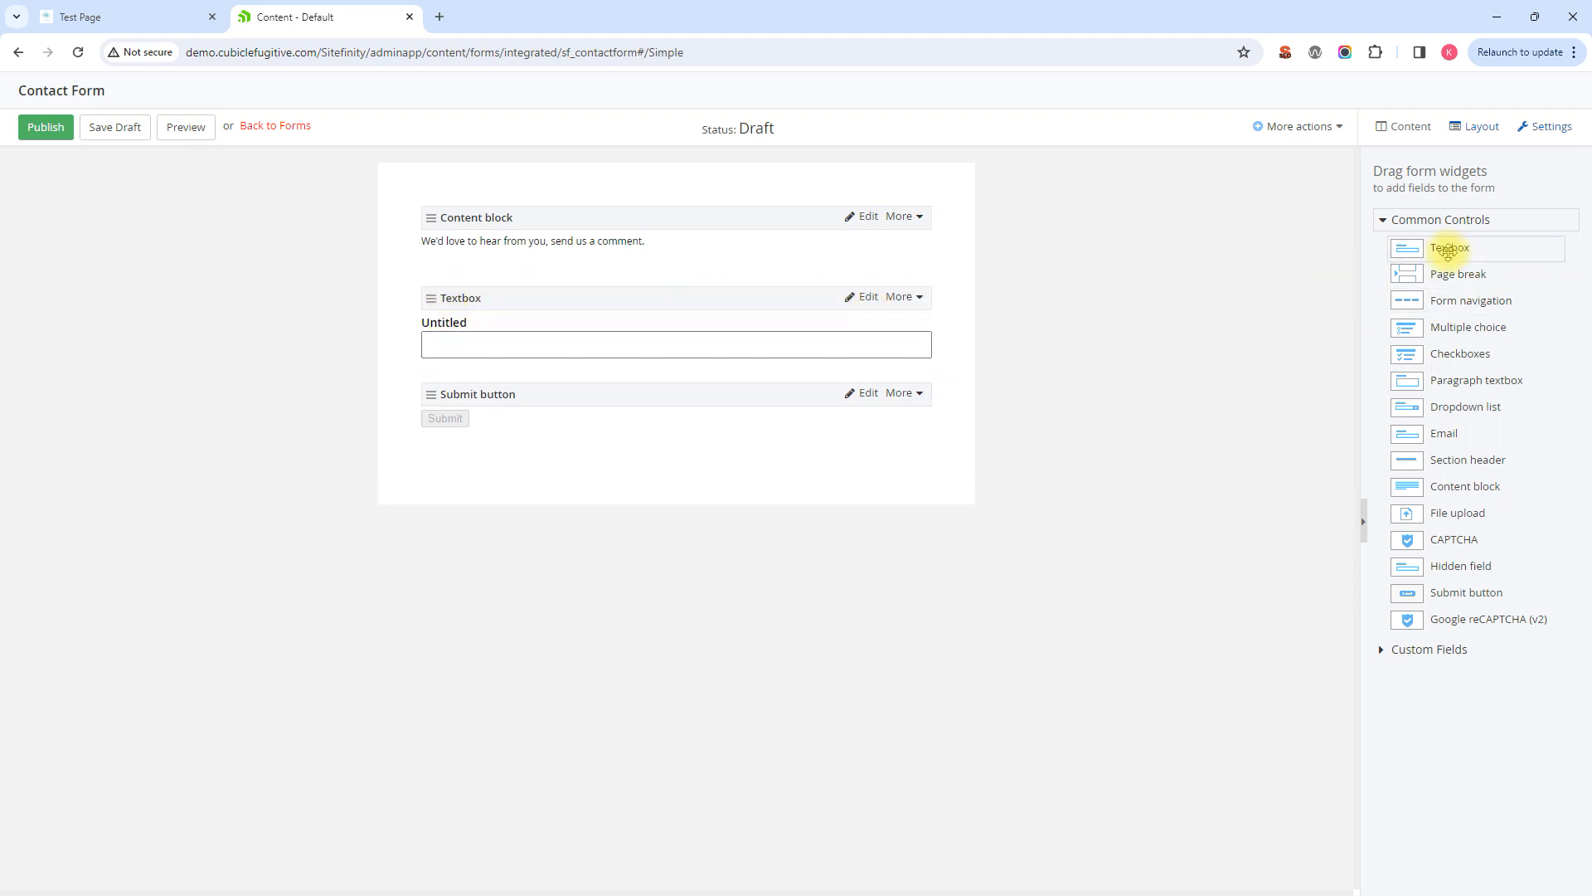
pyautogui.moveTo(1450, 247); pyautogui.dragTo(1485, 274)
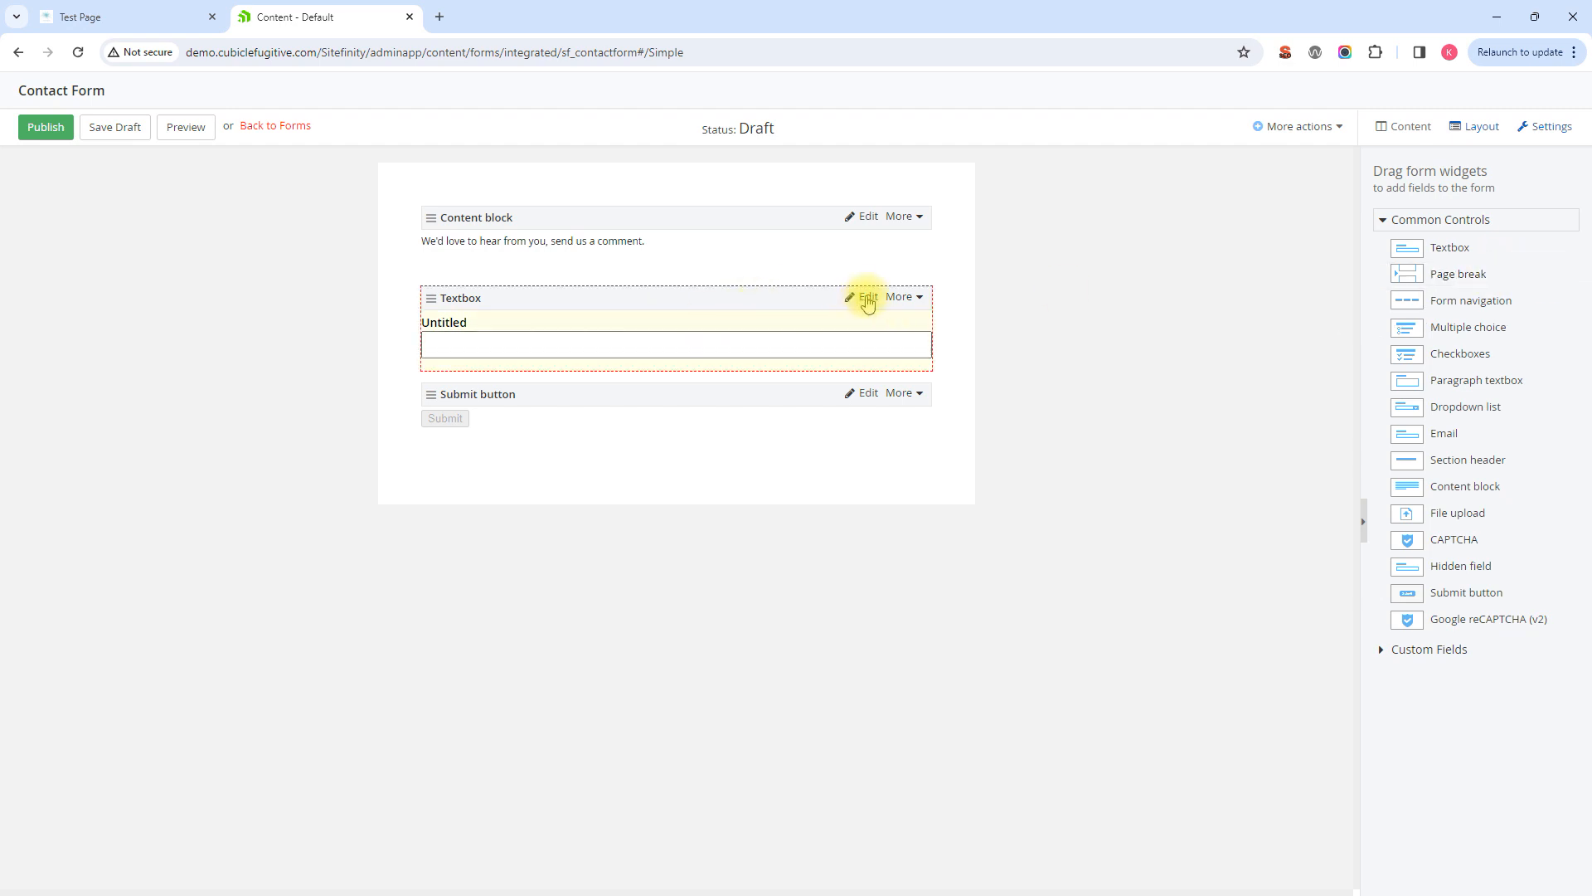
pyautogui.click(866, 298)
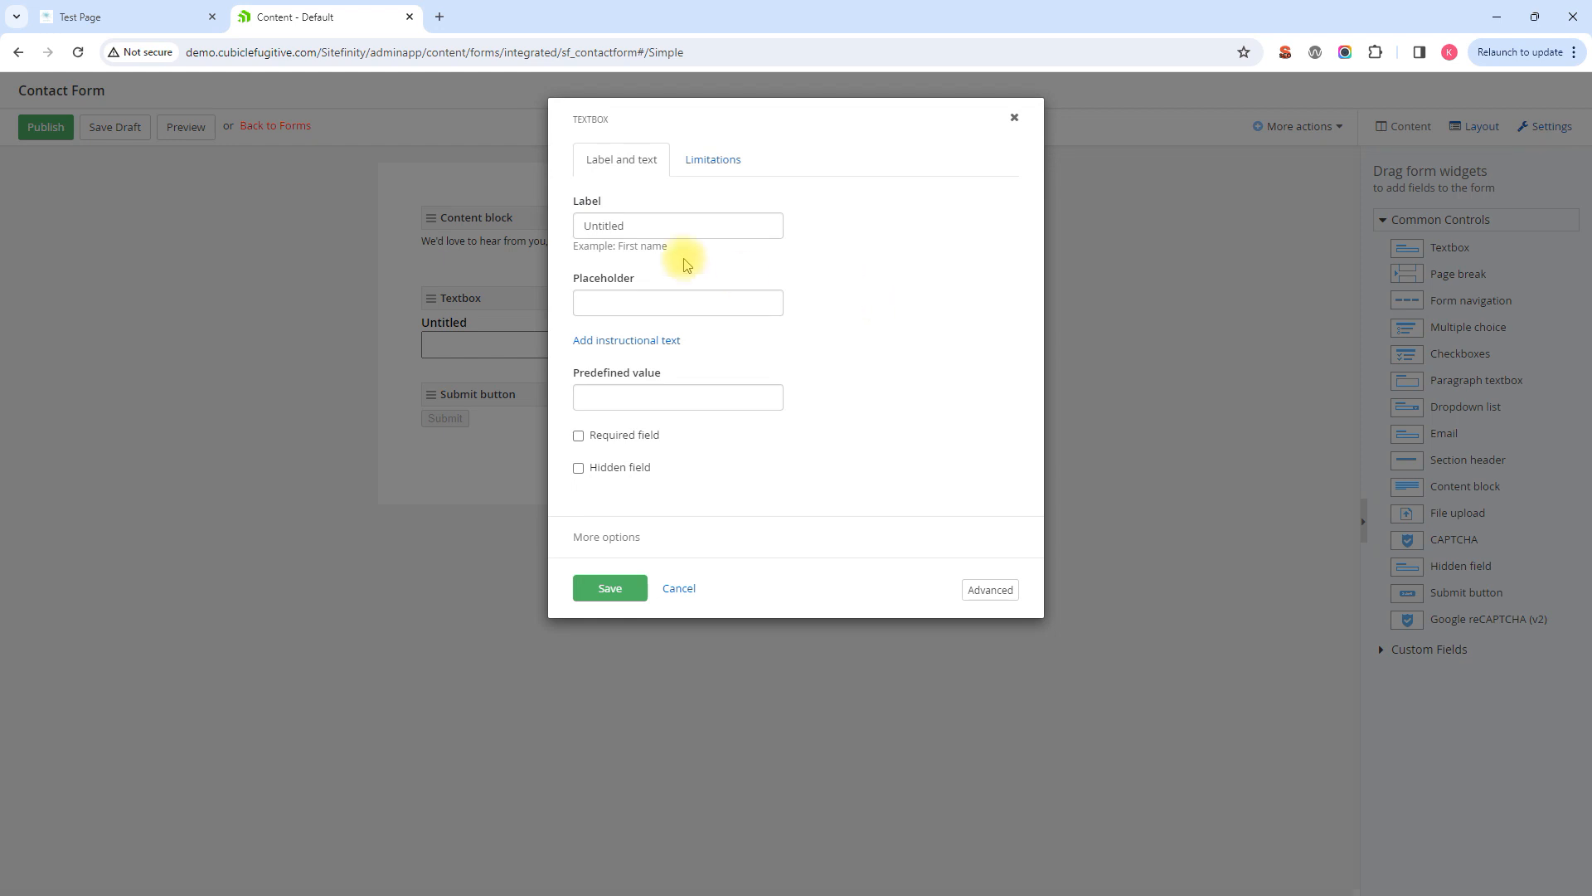
pyautogui.doubleClick(655, 226)
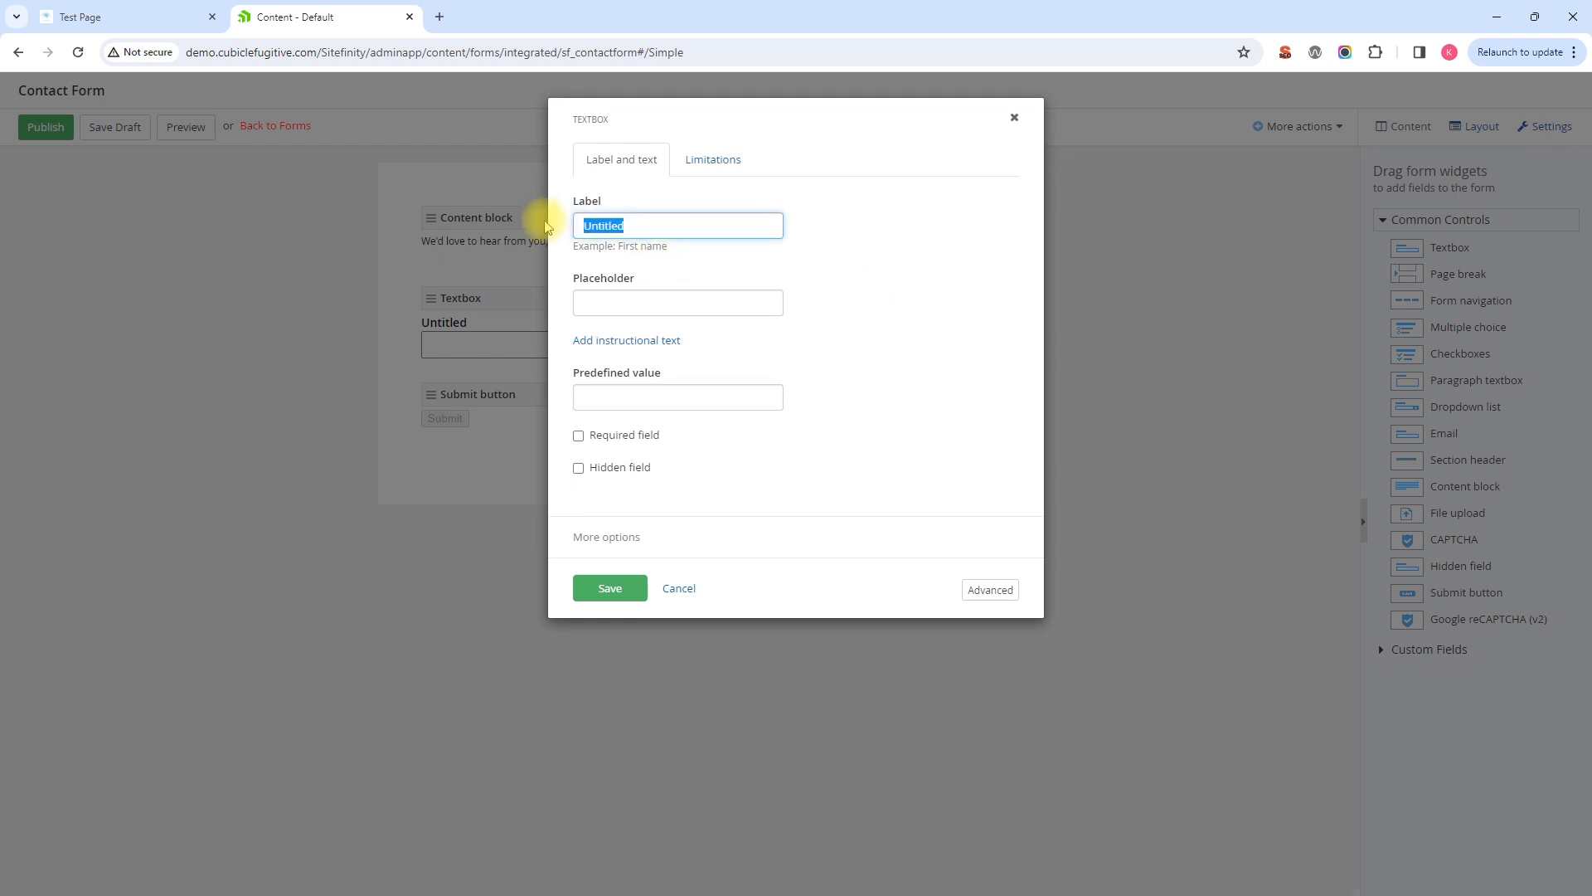
pyautogui.write('Name:')
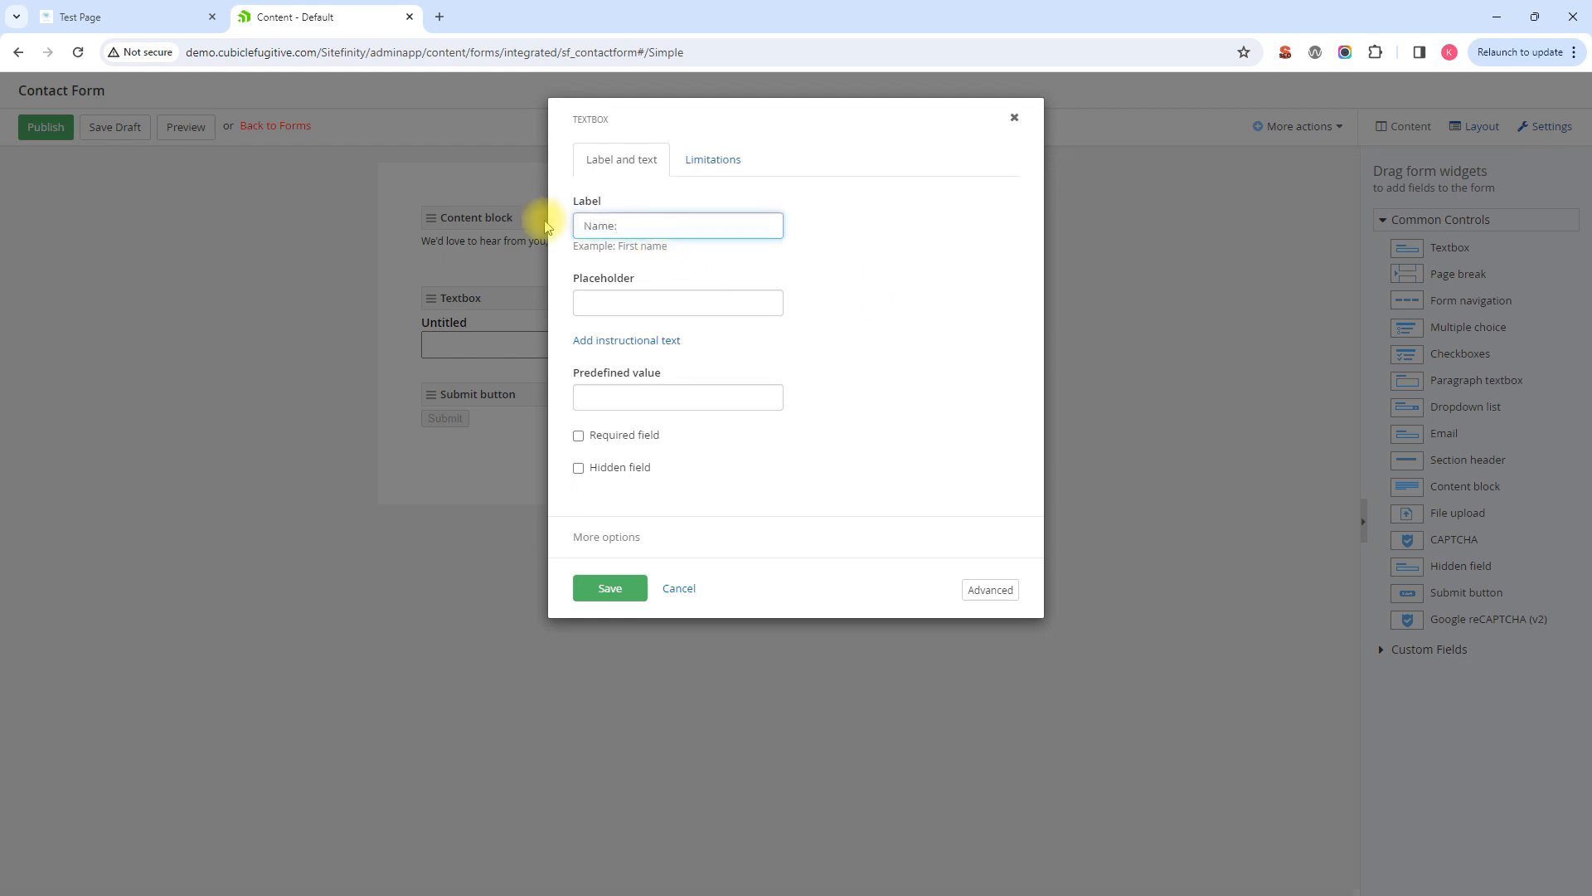
# Give the name textbox the placeholder "test placeholder", make it a required field, and save it.
pyautogui.click(630, 302)
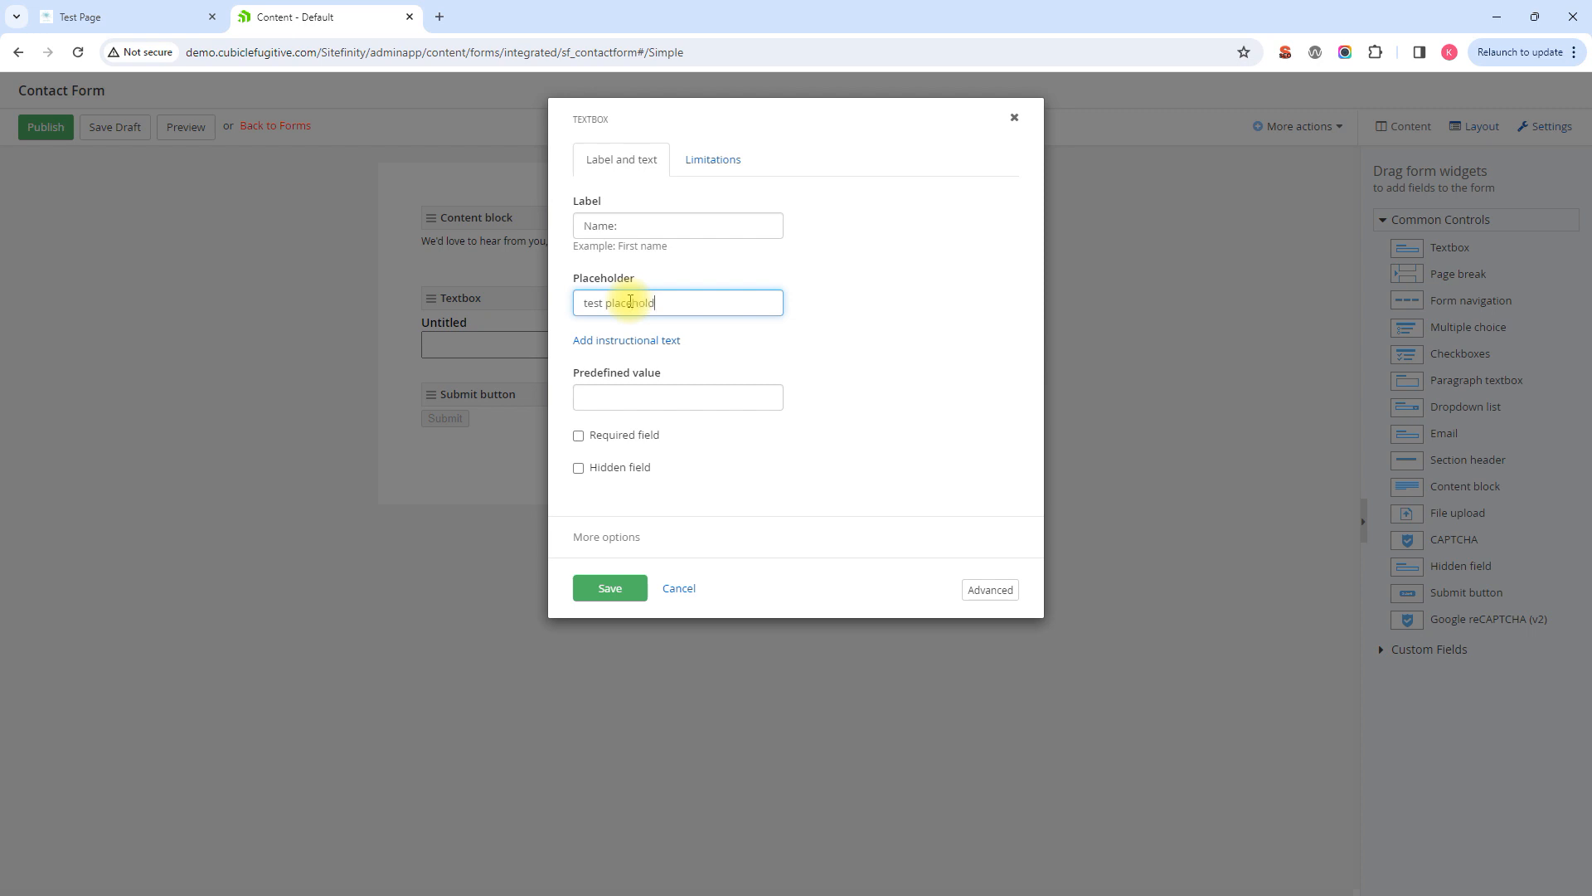
pyautogui.write('er')
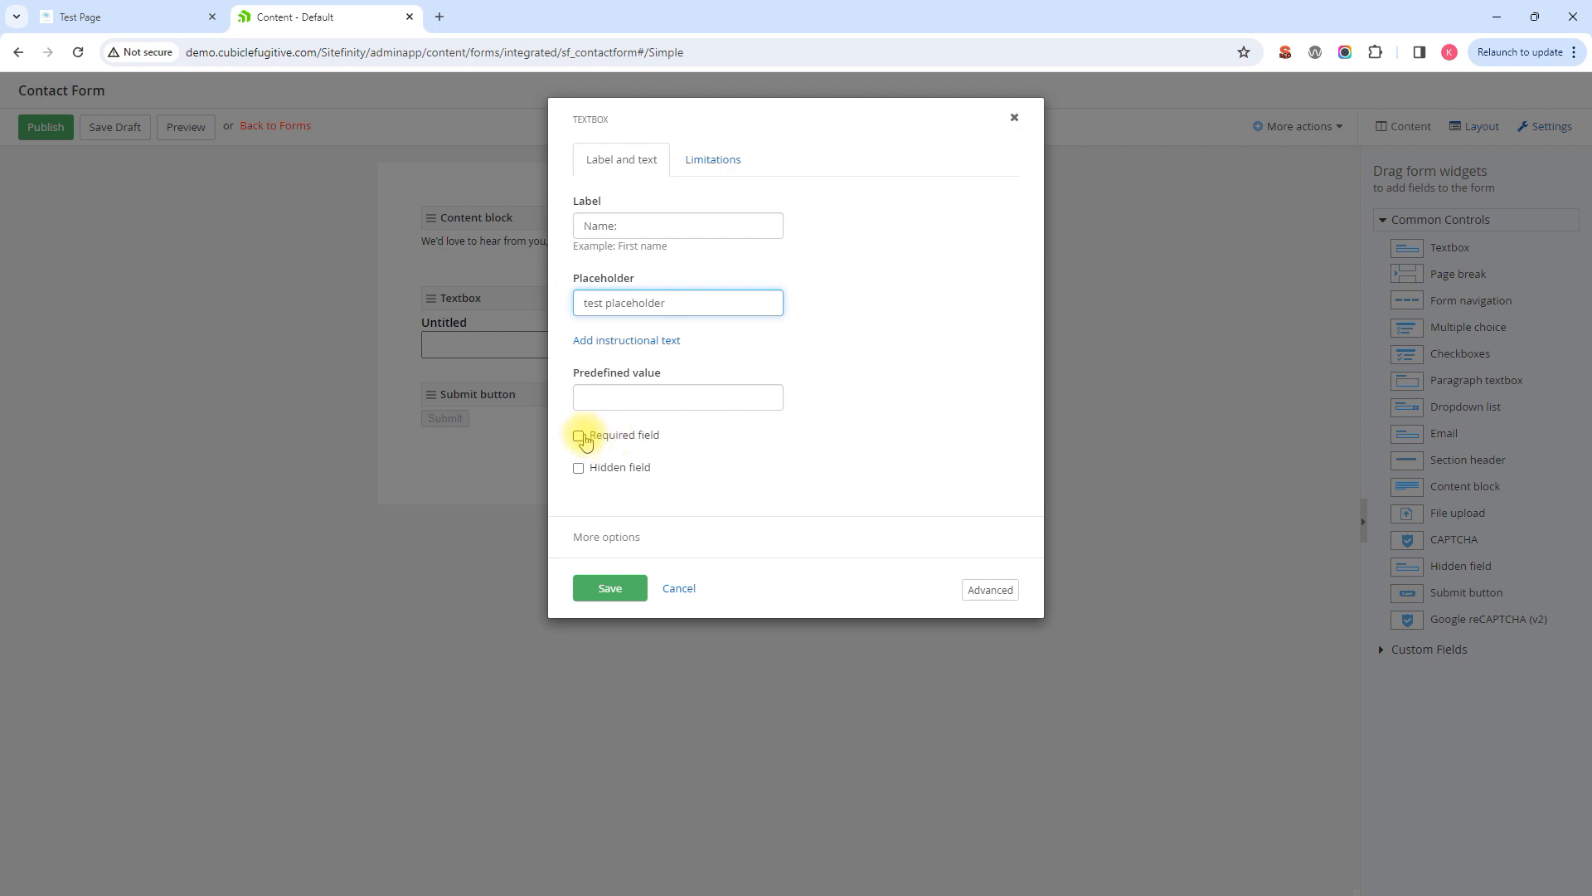
pyautogui.click(579, 436)
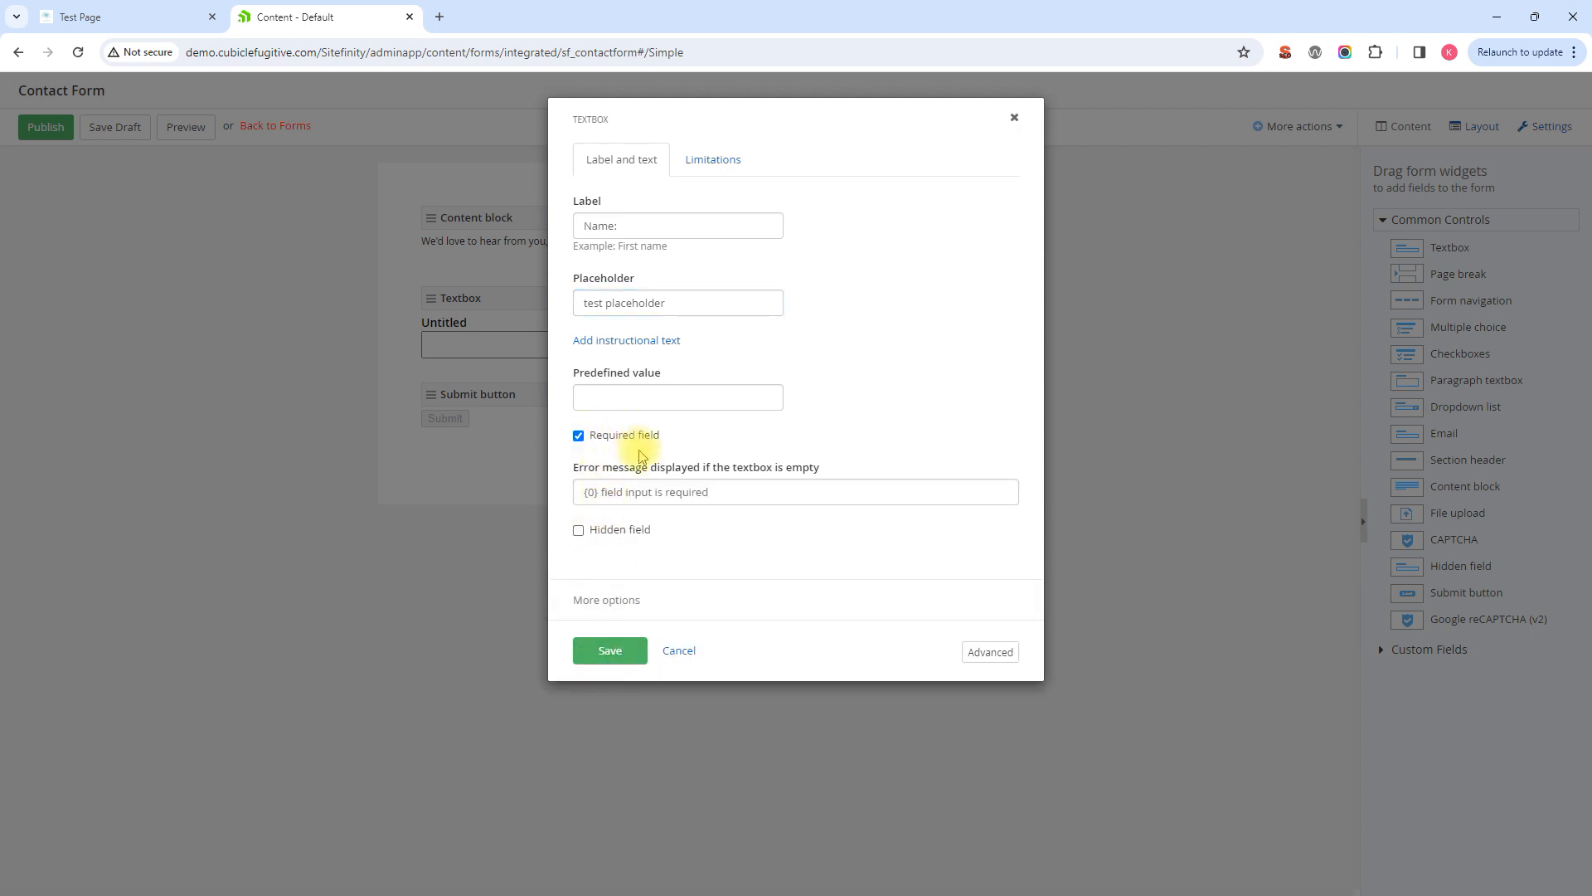
pyautogui.click(612, 652)
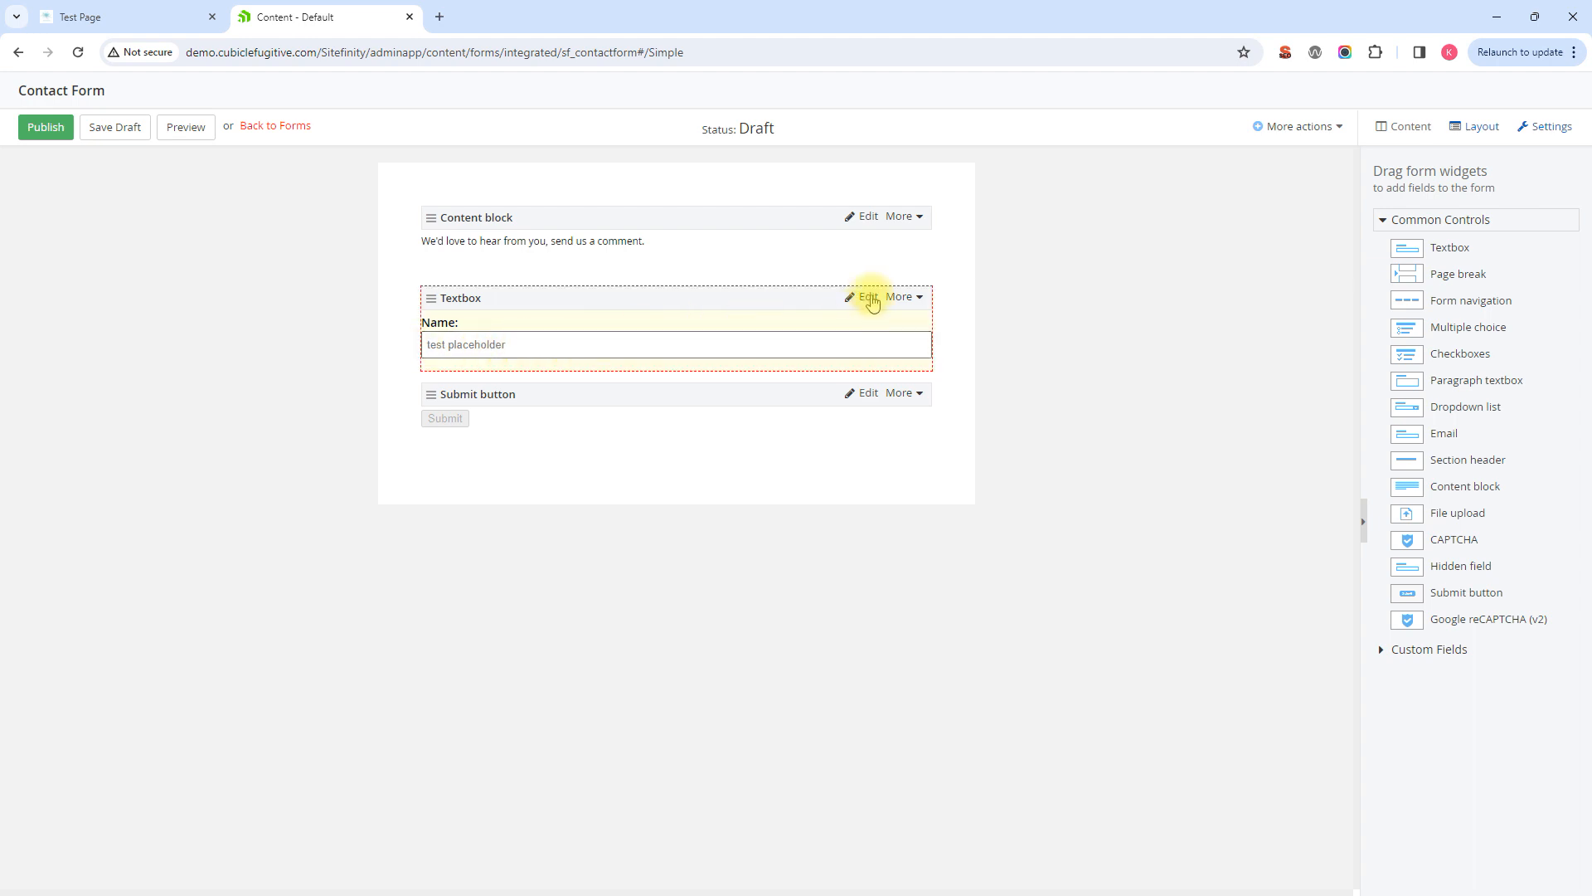
# Remove the placeholder text from the name textbox and save it.
pyautogui.click(868, 298)
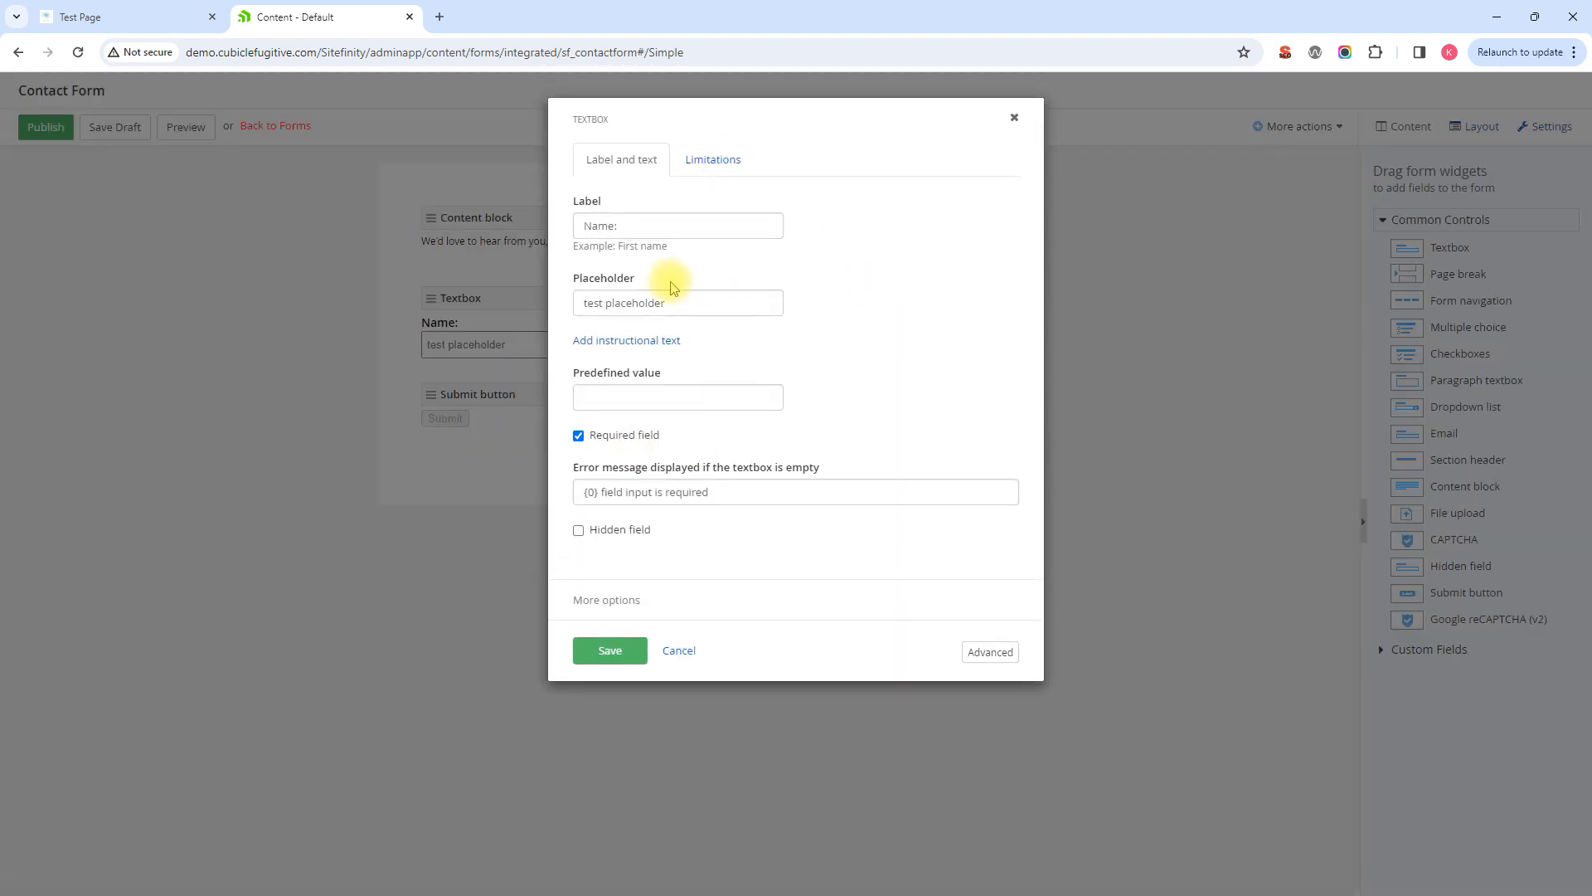
pyautogui.moveTo(677, 300); pyautogui.dragTo(578, 301)
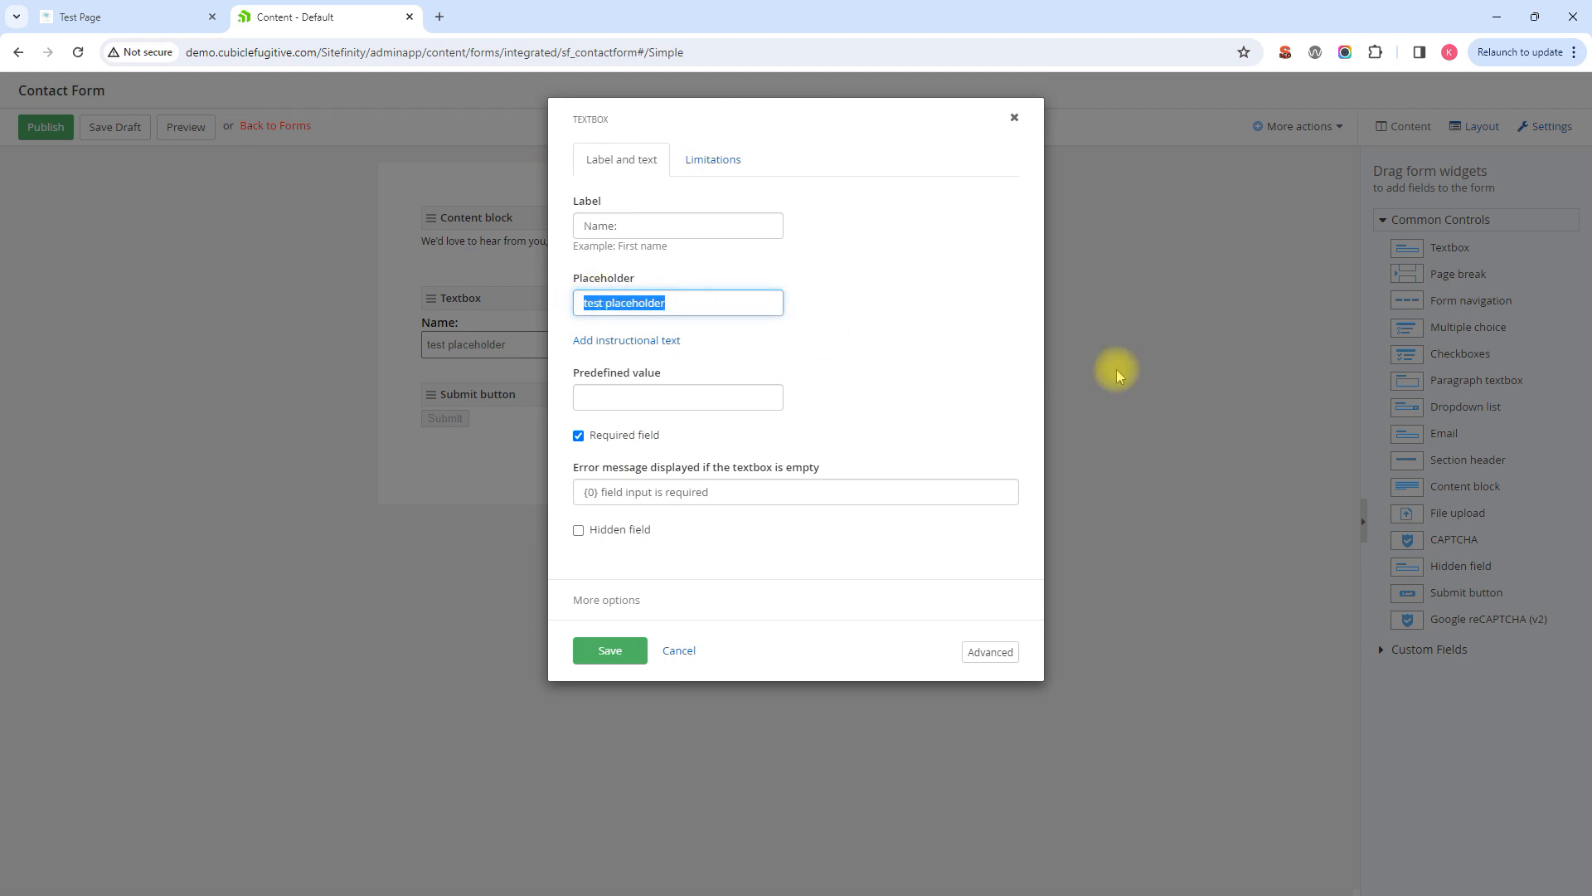
pyautogui.press('BackSpace')
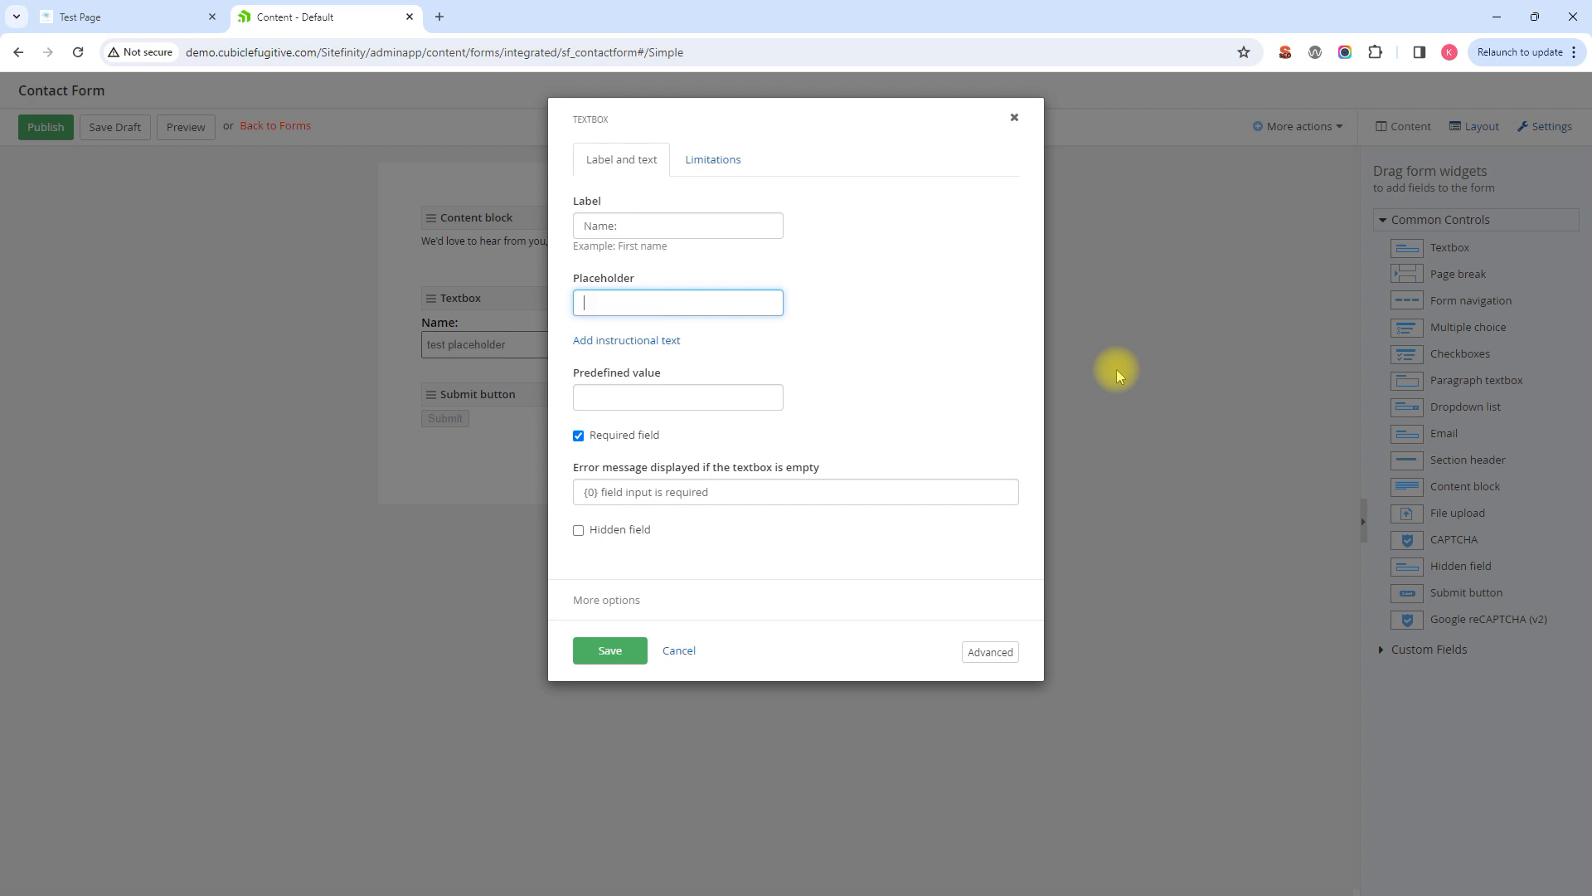
pyautogui.click(618, 655)
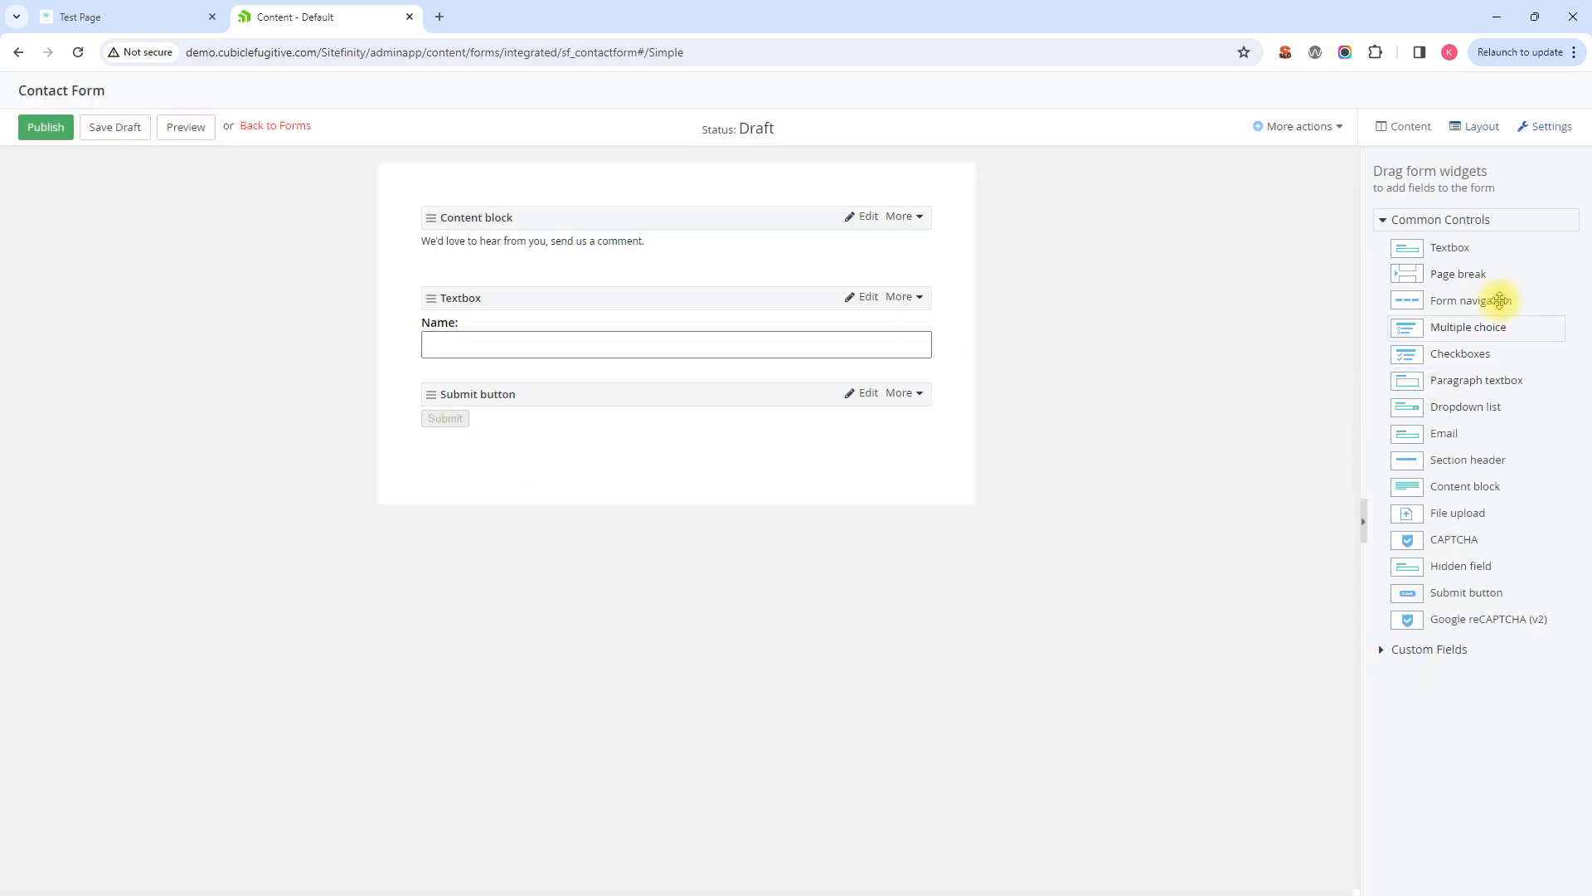
# Add a second textbox below the name field, labelled "Email:" and set as required, and save it.
pyautogui.moveTo(1464, 247); pyautogui.dragTo(549, 402)
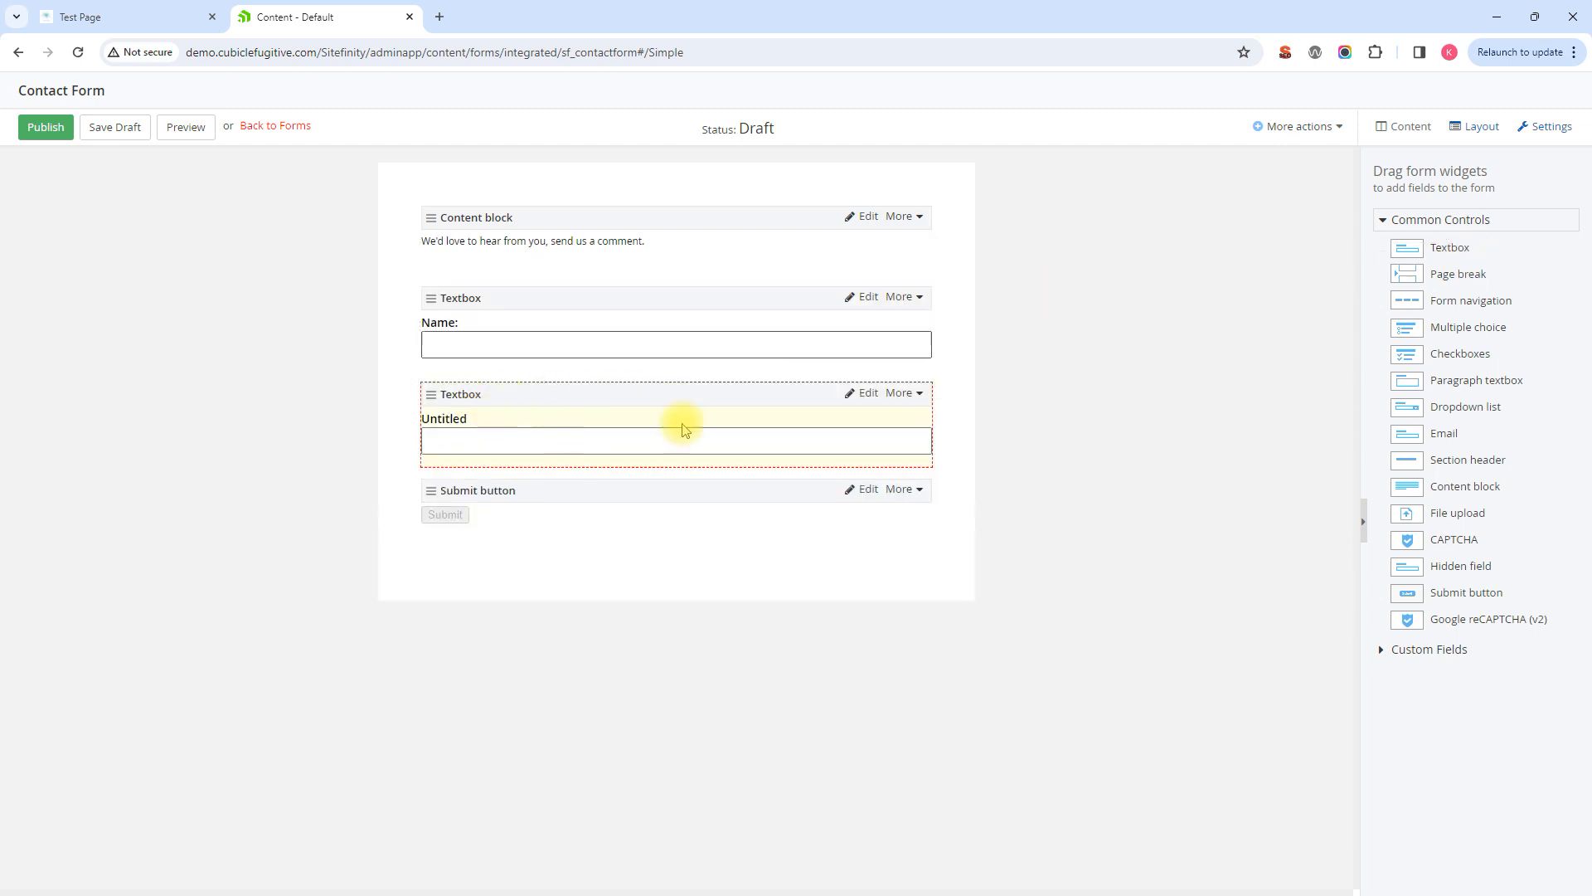
pyautogui.click(867, 392)
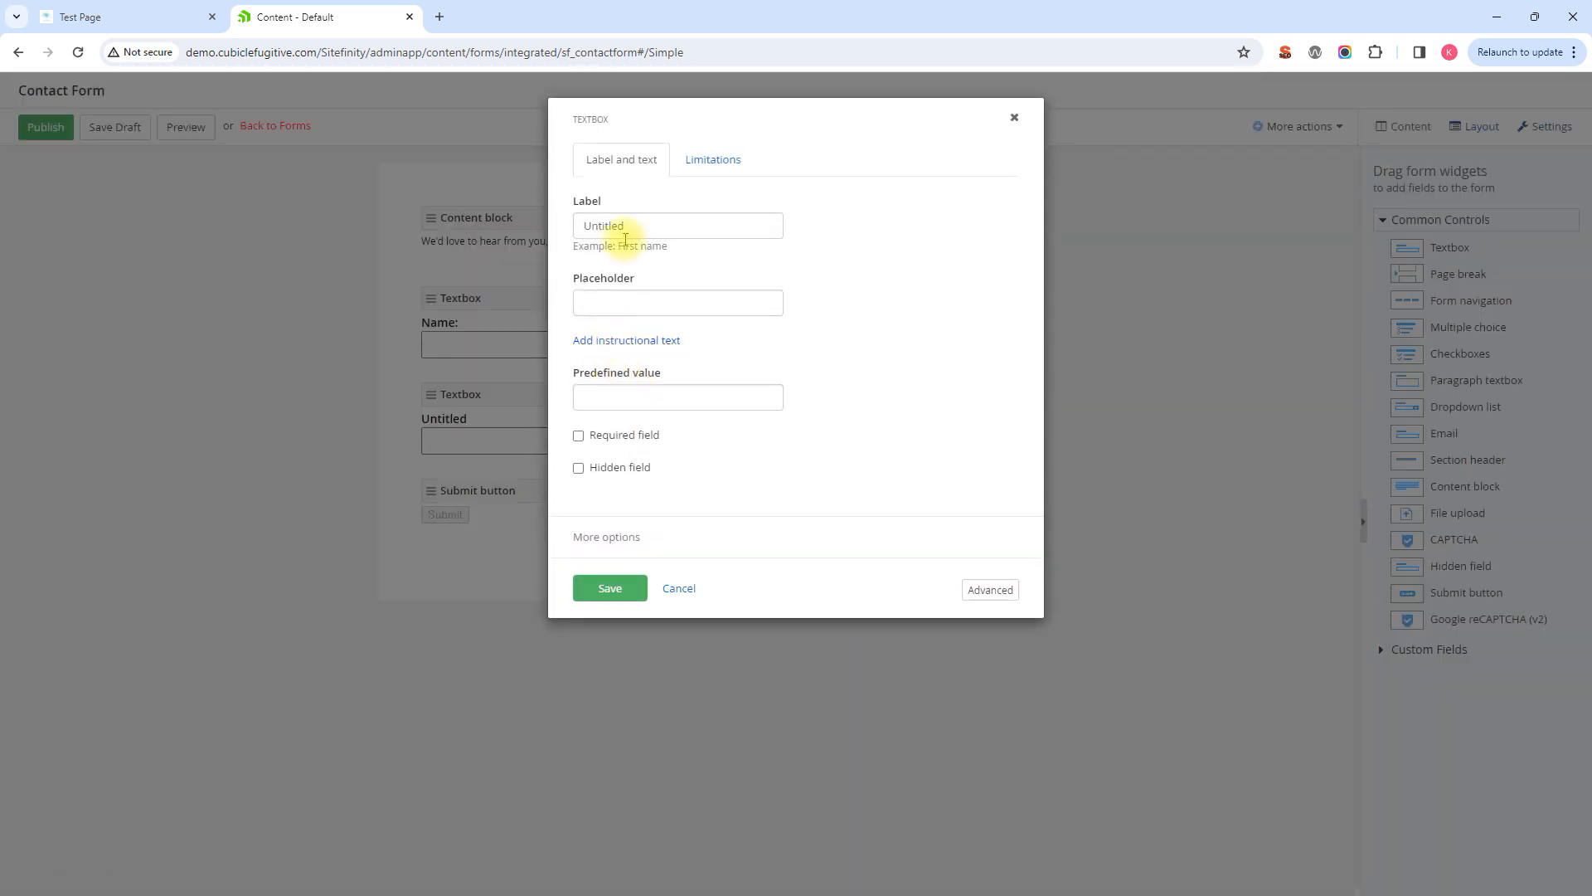
pyautogui.moveTo(639, 222); pyautogui.dragTo(557, 226)
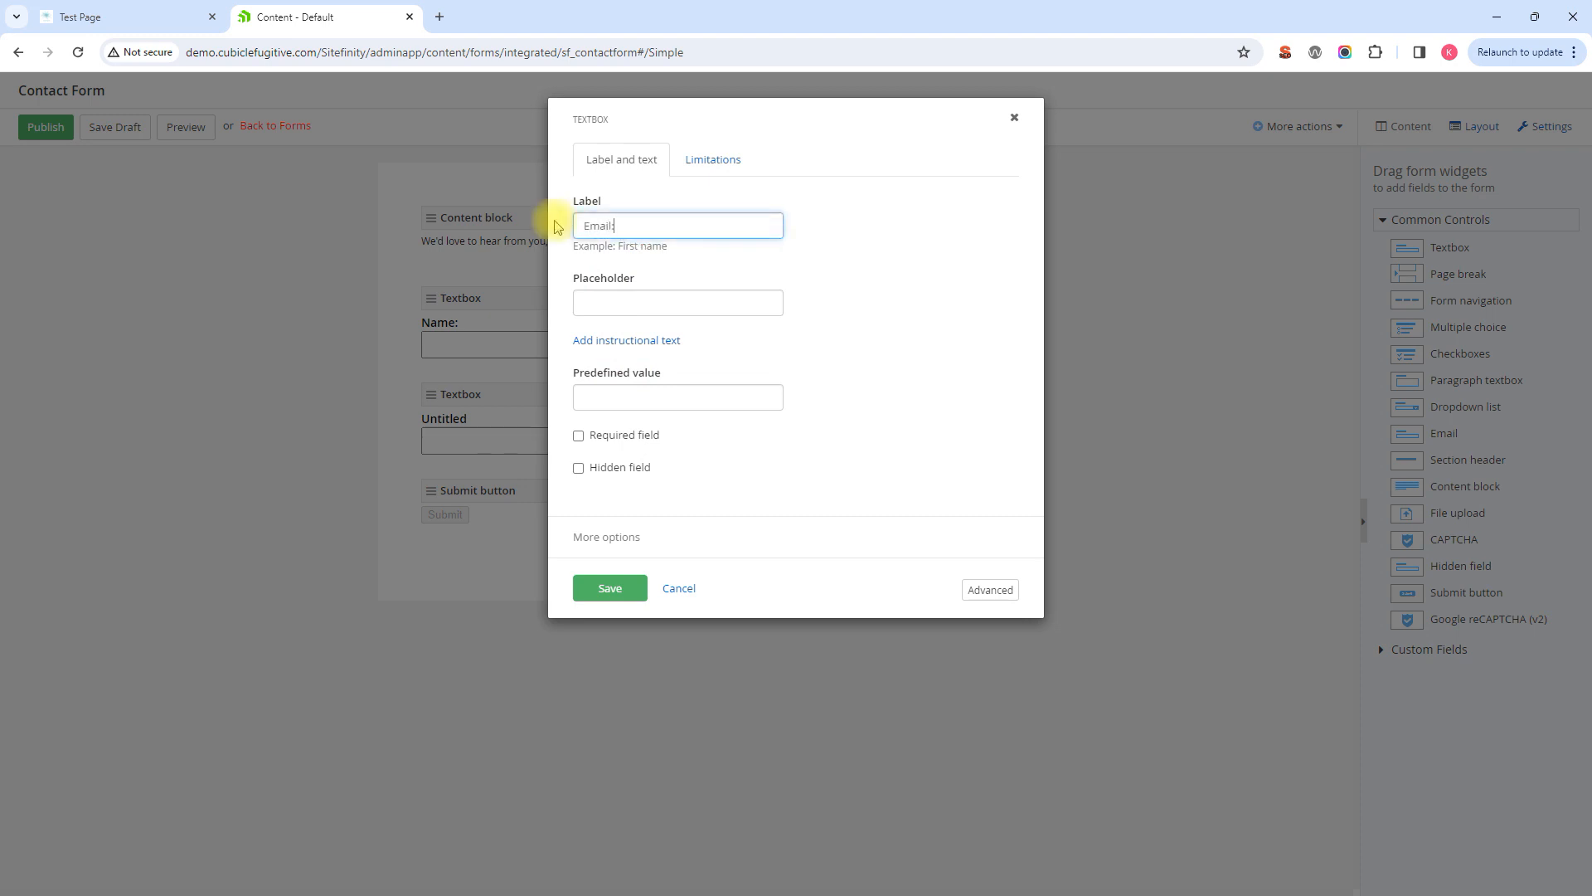
pyautogui.click(624, 436)
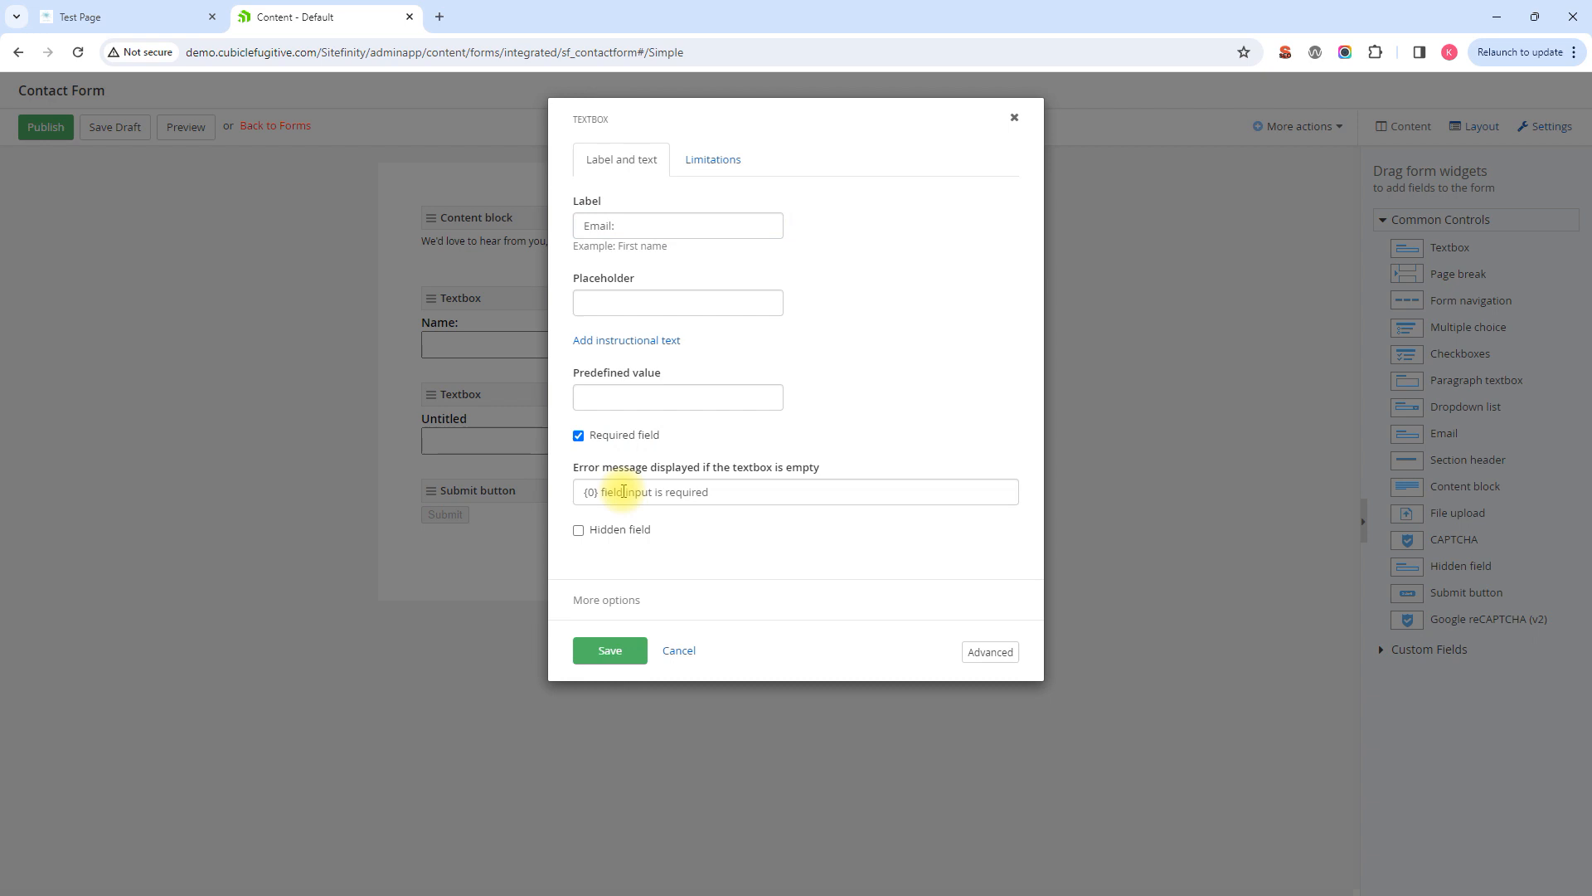
pyautogui.click(611, 652)
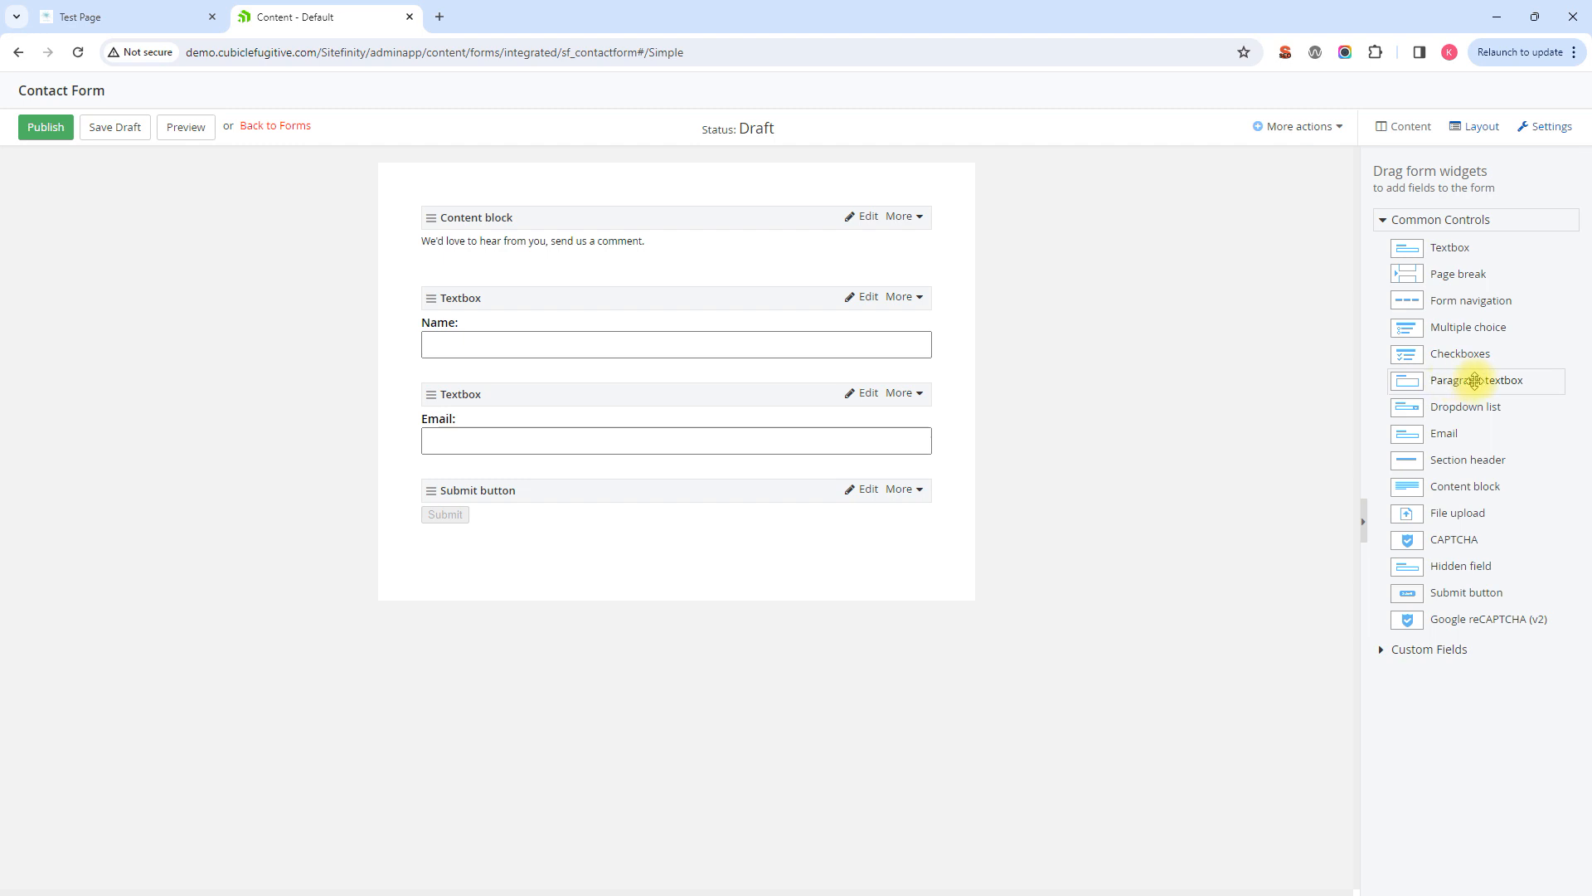
# Add a paragraph textbox between the email field and the submit button, label it "Comments:", and save it.
pyautogui.moveTo(1475, 381); pyautogui.dragTo(563, 492)
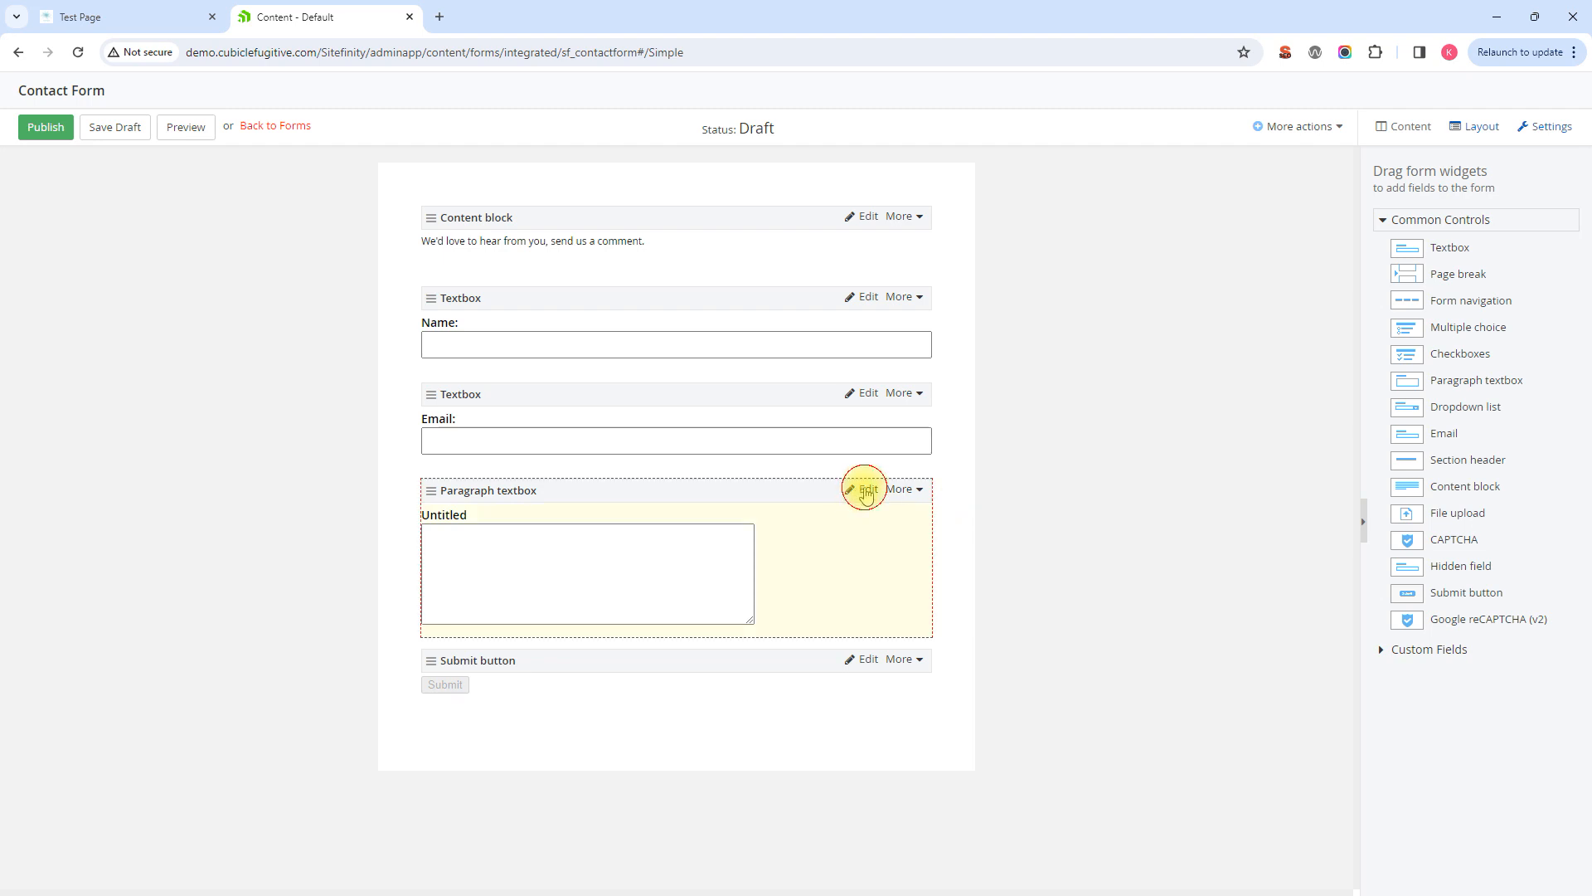
pyautogui.click(866, 492)
pyautogui.doubleClick(650, 224)
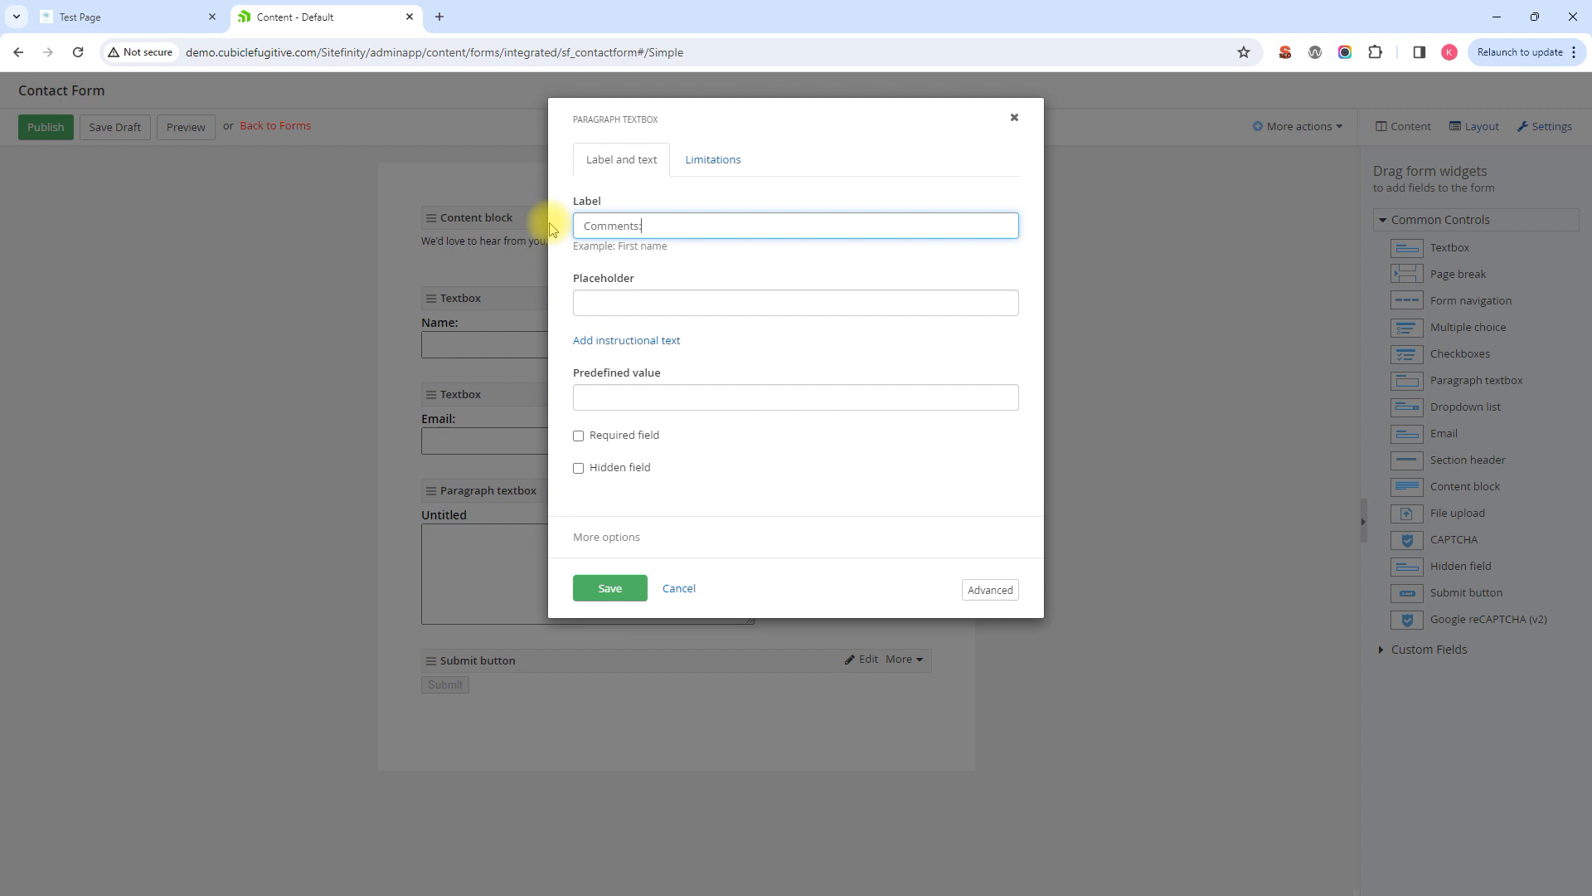
pyautogui.click(611, 585)
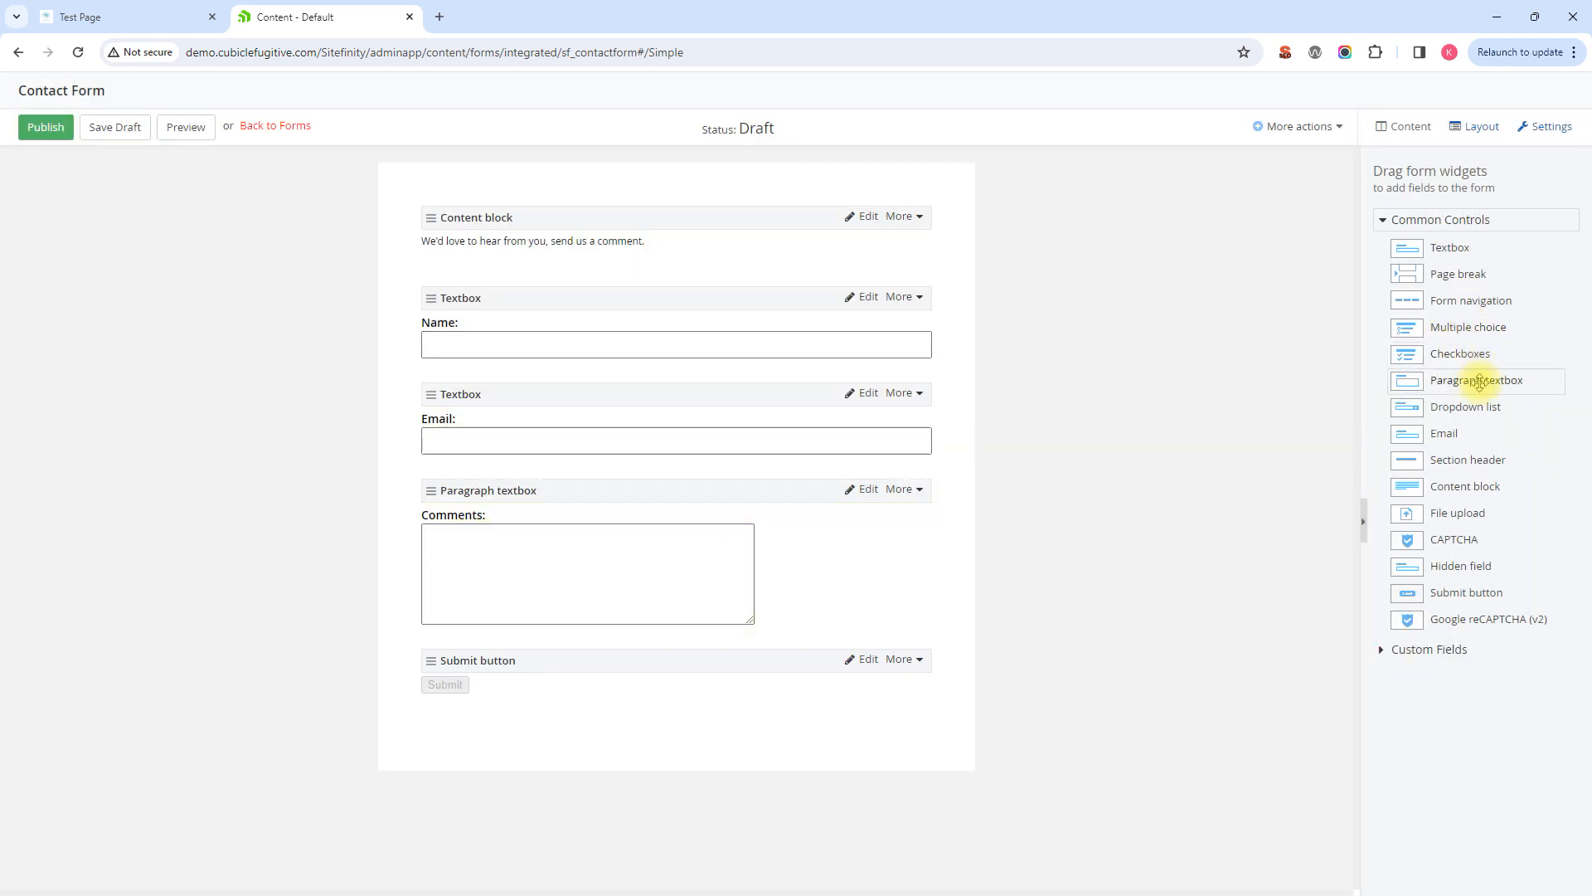
# Add a multiple choice field below the comments field with the question "Can we send you updates regarding our services?".
pyautogui.moveTo(1482, 324); pyautogui.dragTo(682, 660)
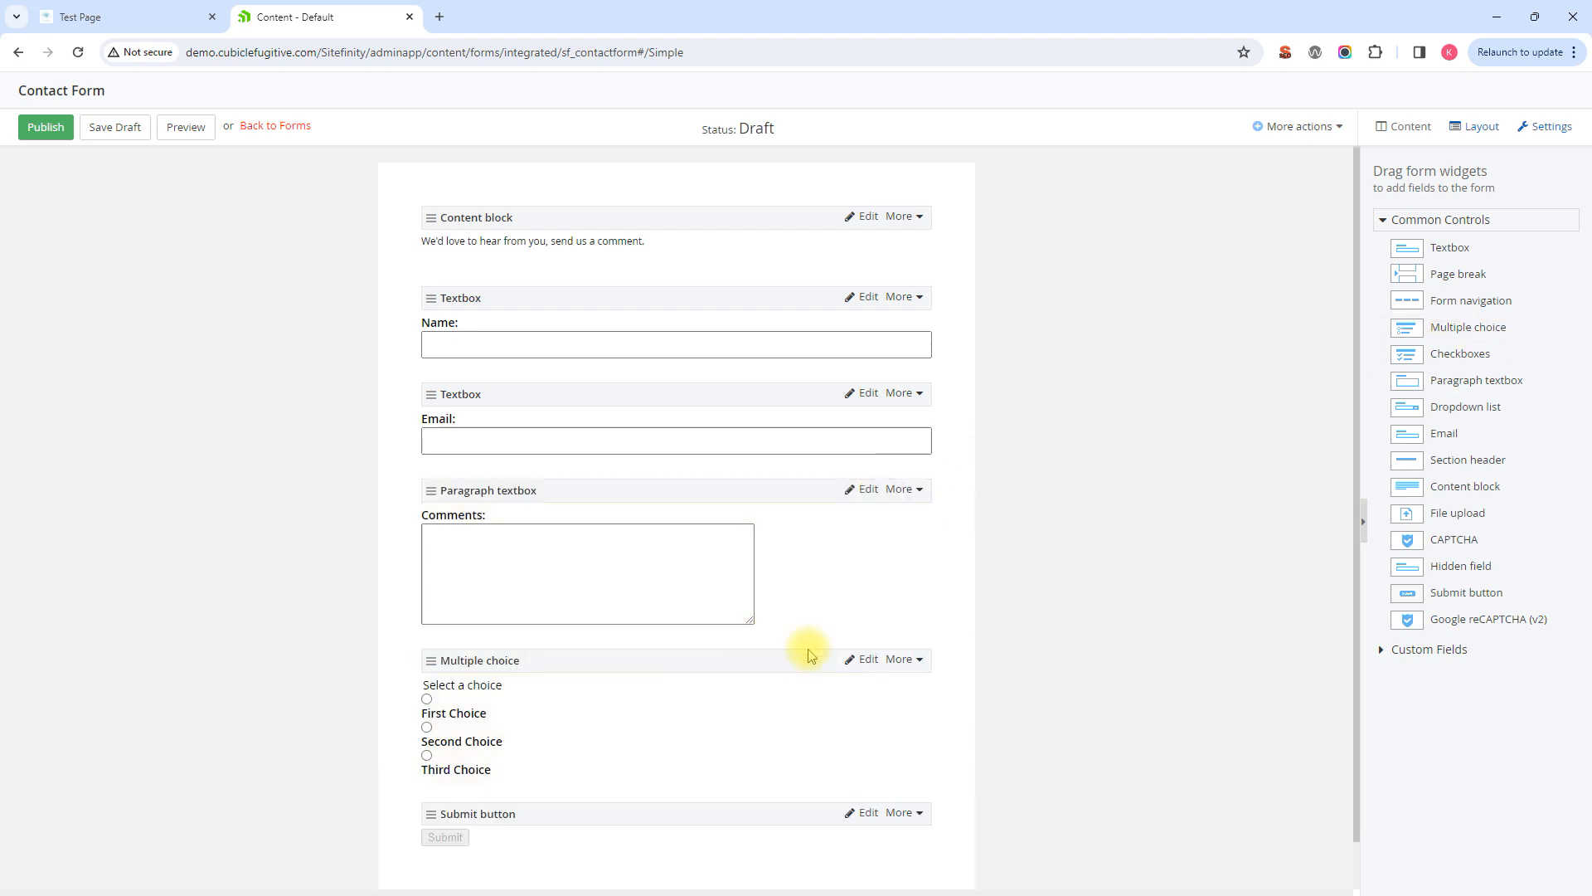
pyautogui.click(865, 661)
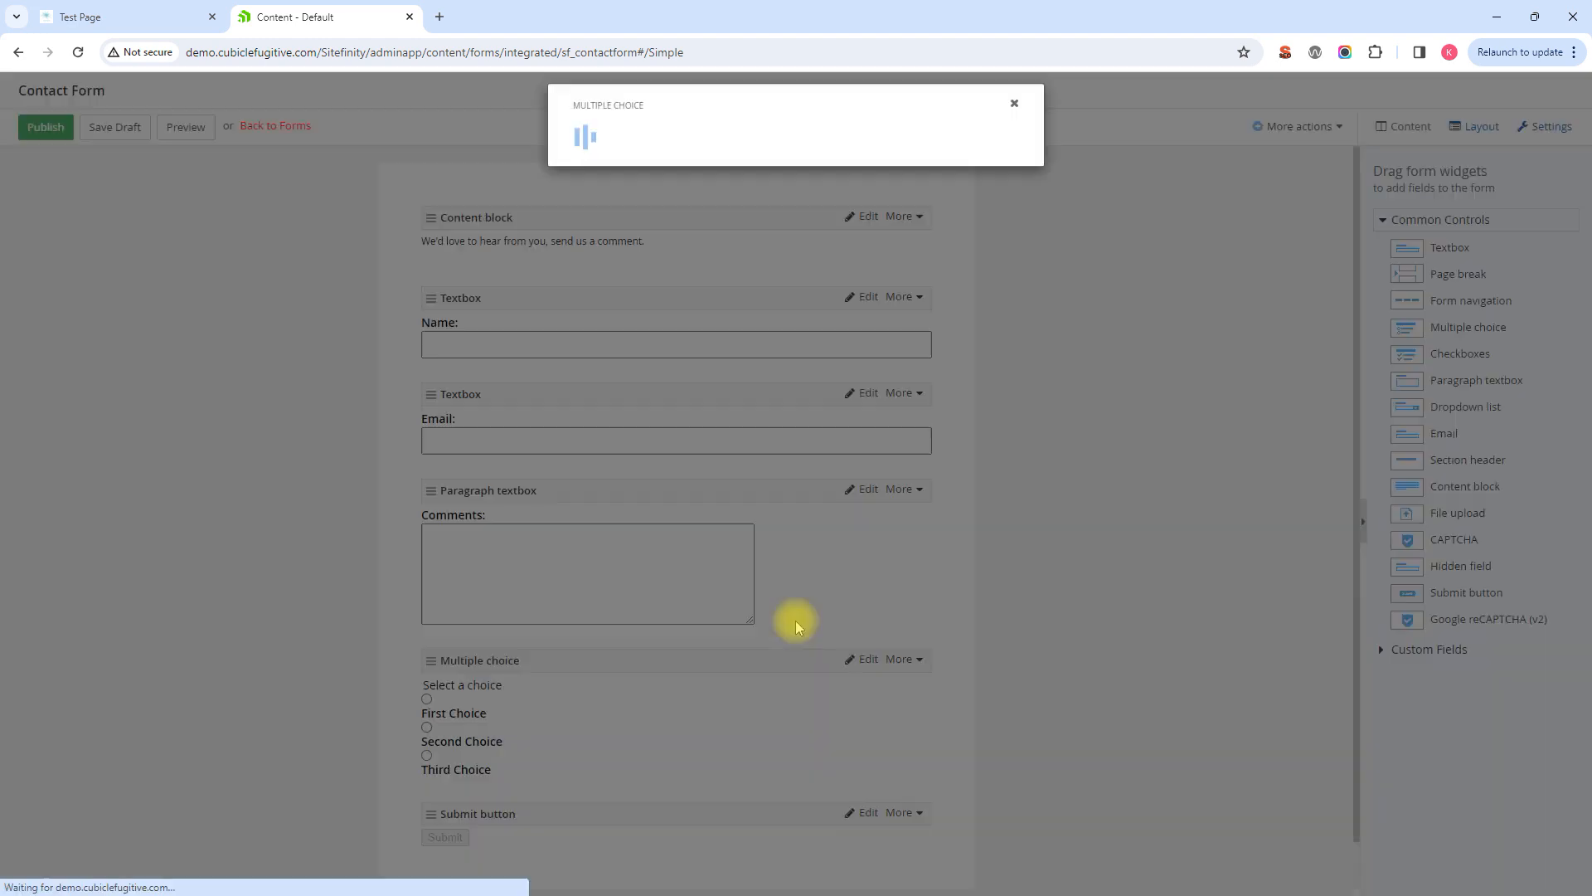
pyautogui.moveTo(694, 178); pyautogui.dragTo(539, 180)
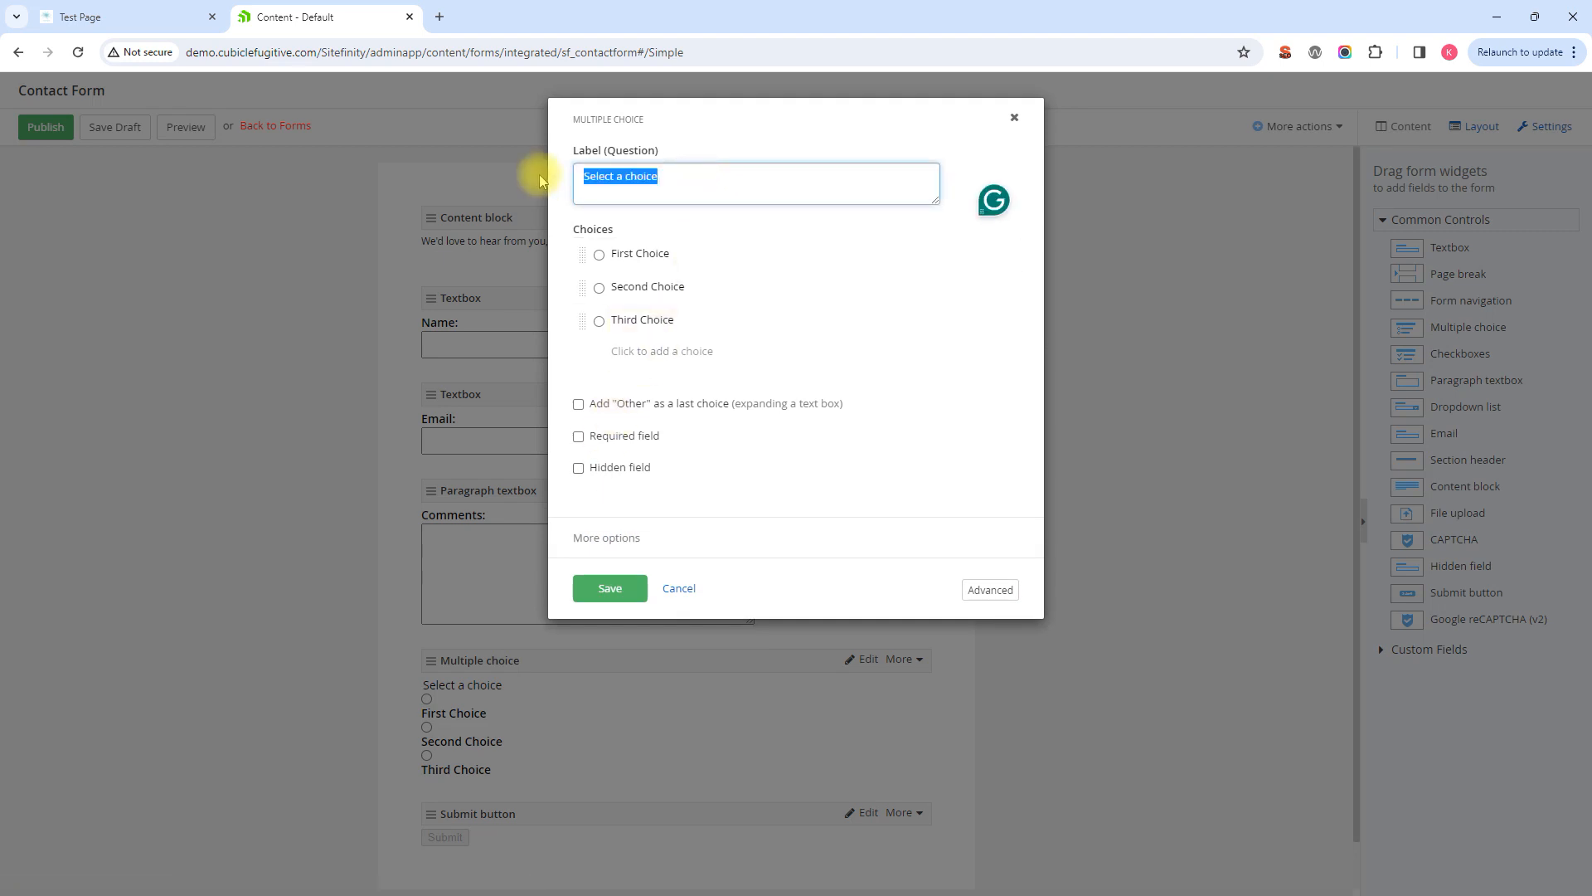
pyautogui.write('Can we s')
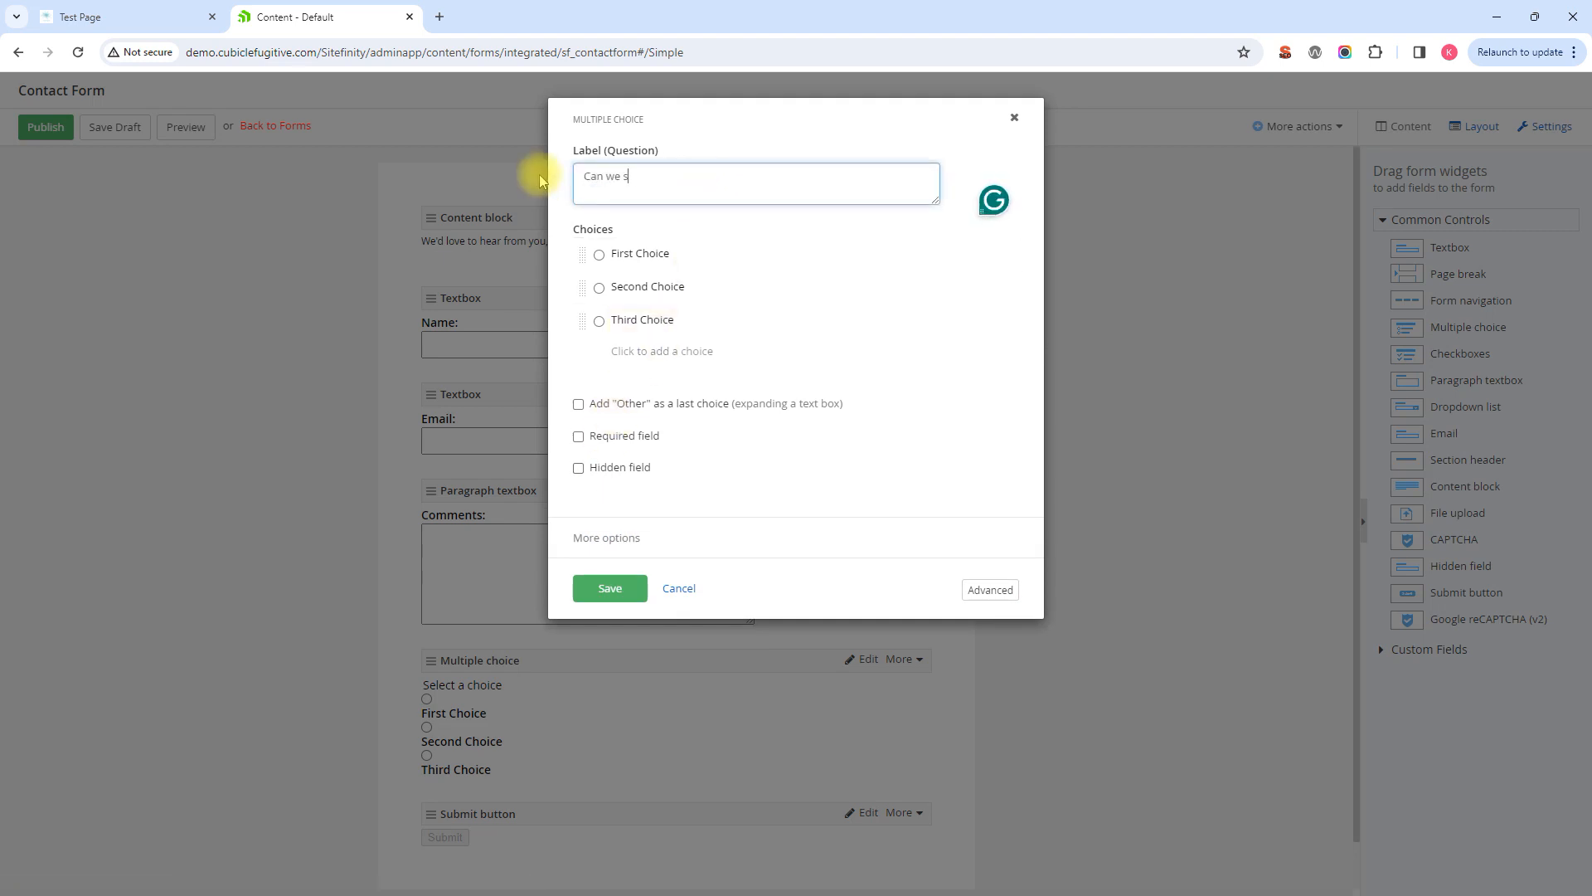
pyautogui.write('end you updates regarding our services?')
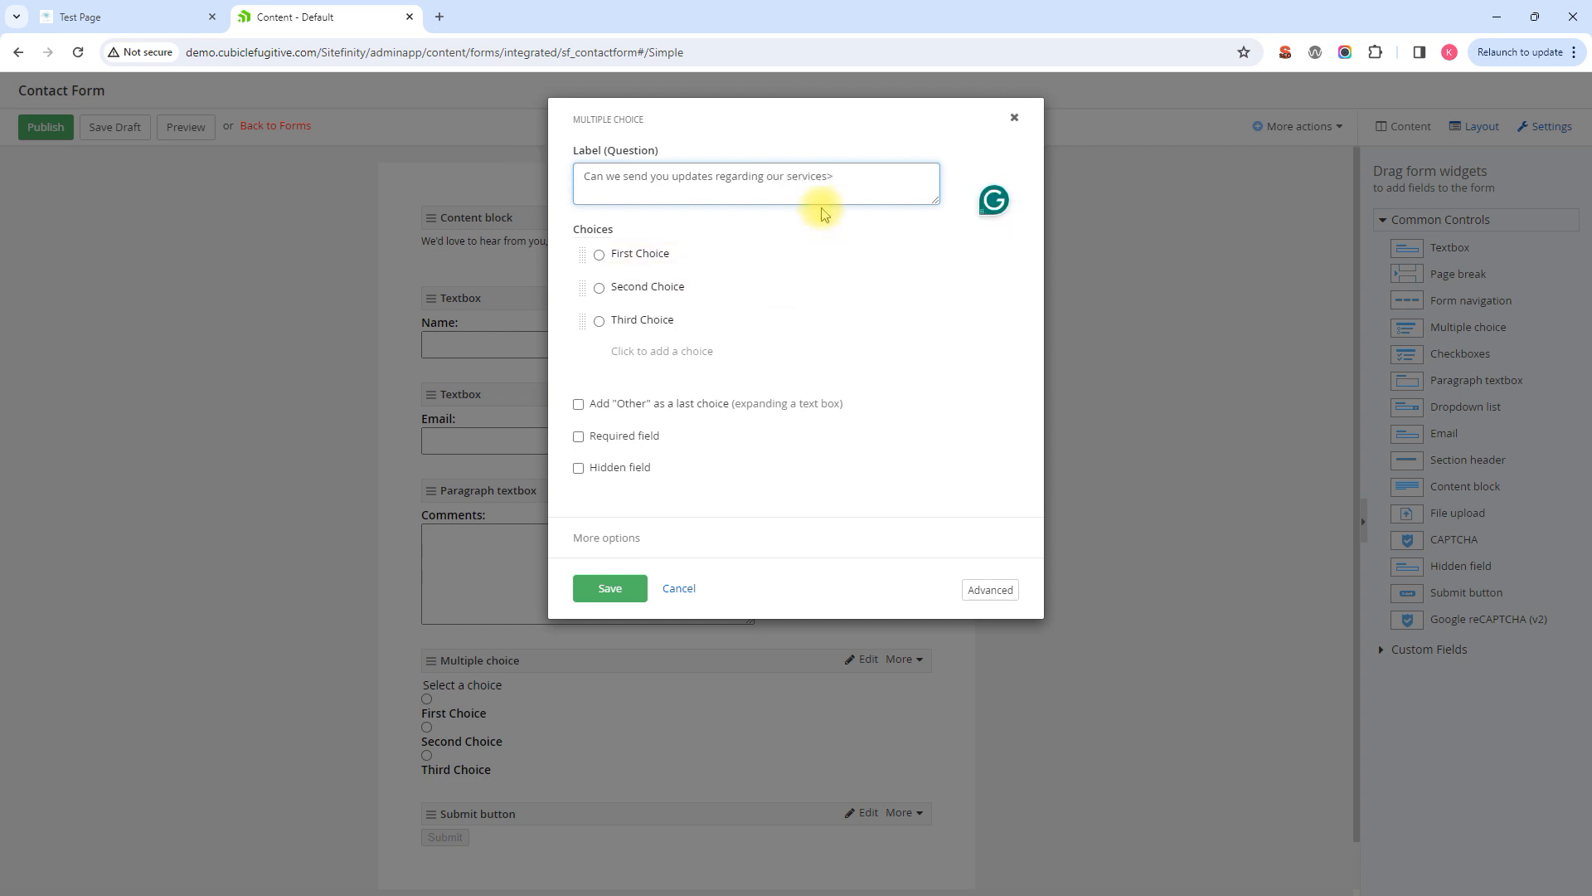
# Set the choices to "Yes" and "No", remove the third choice, make the field required, and save it.
pyautogui.click(728, 254)
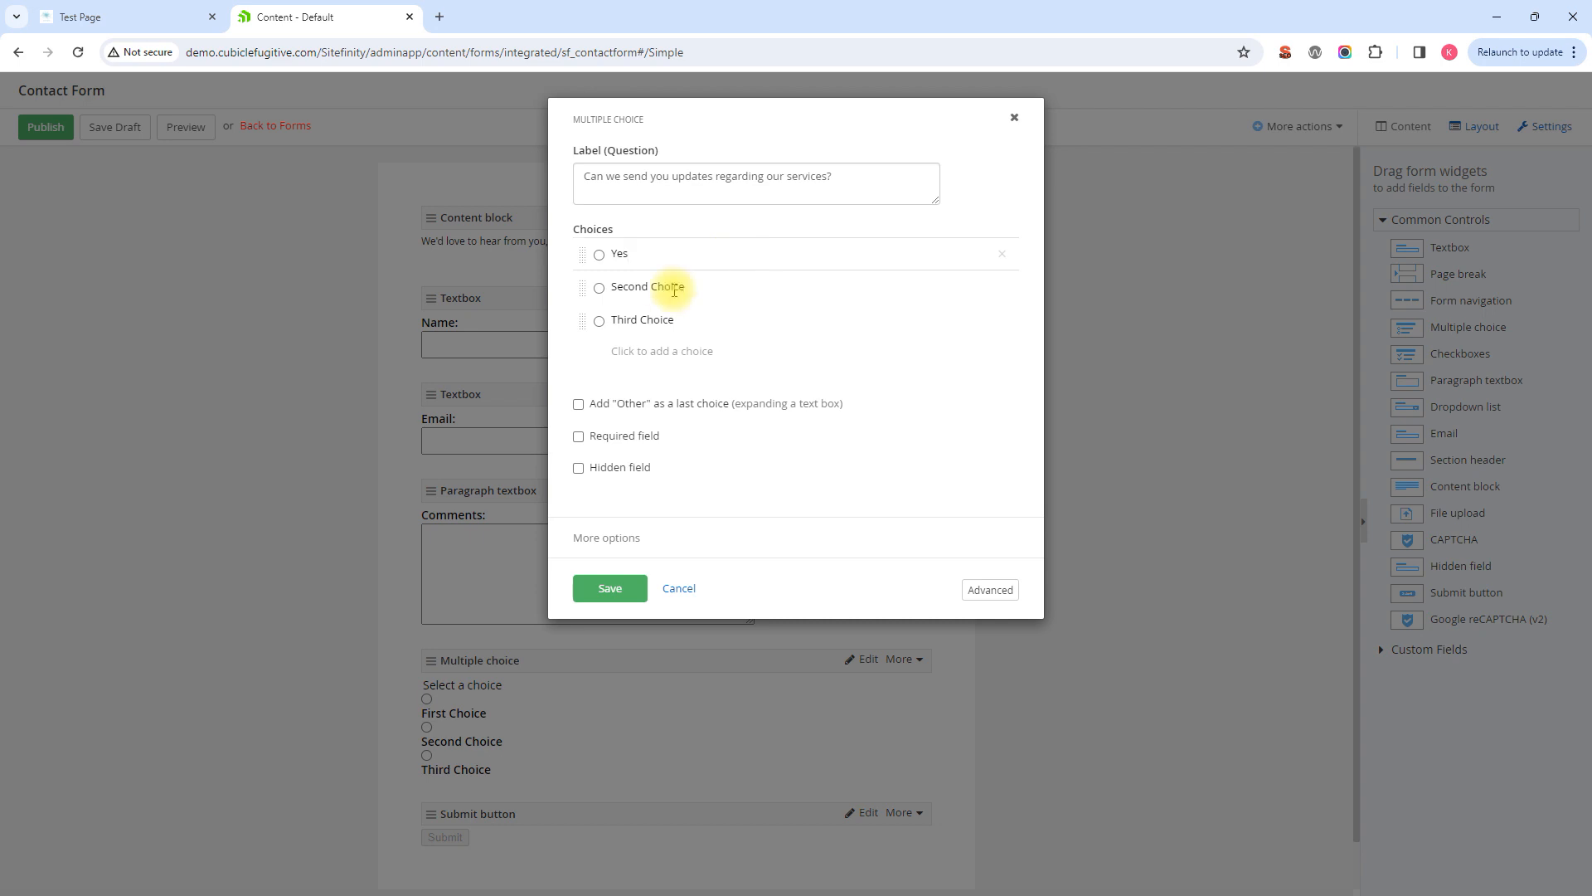
pyautogui.click(710, 286)
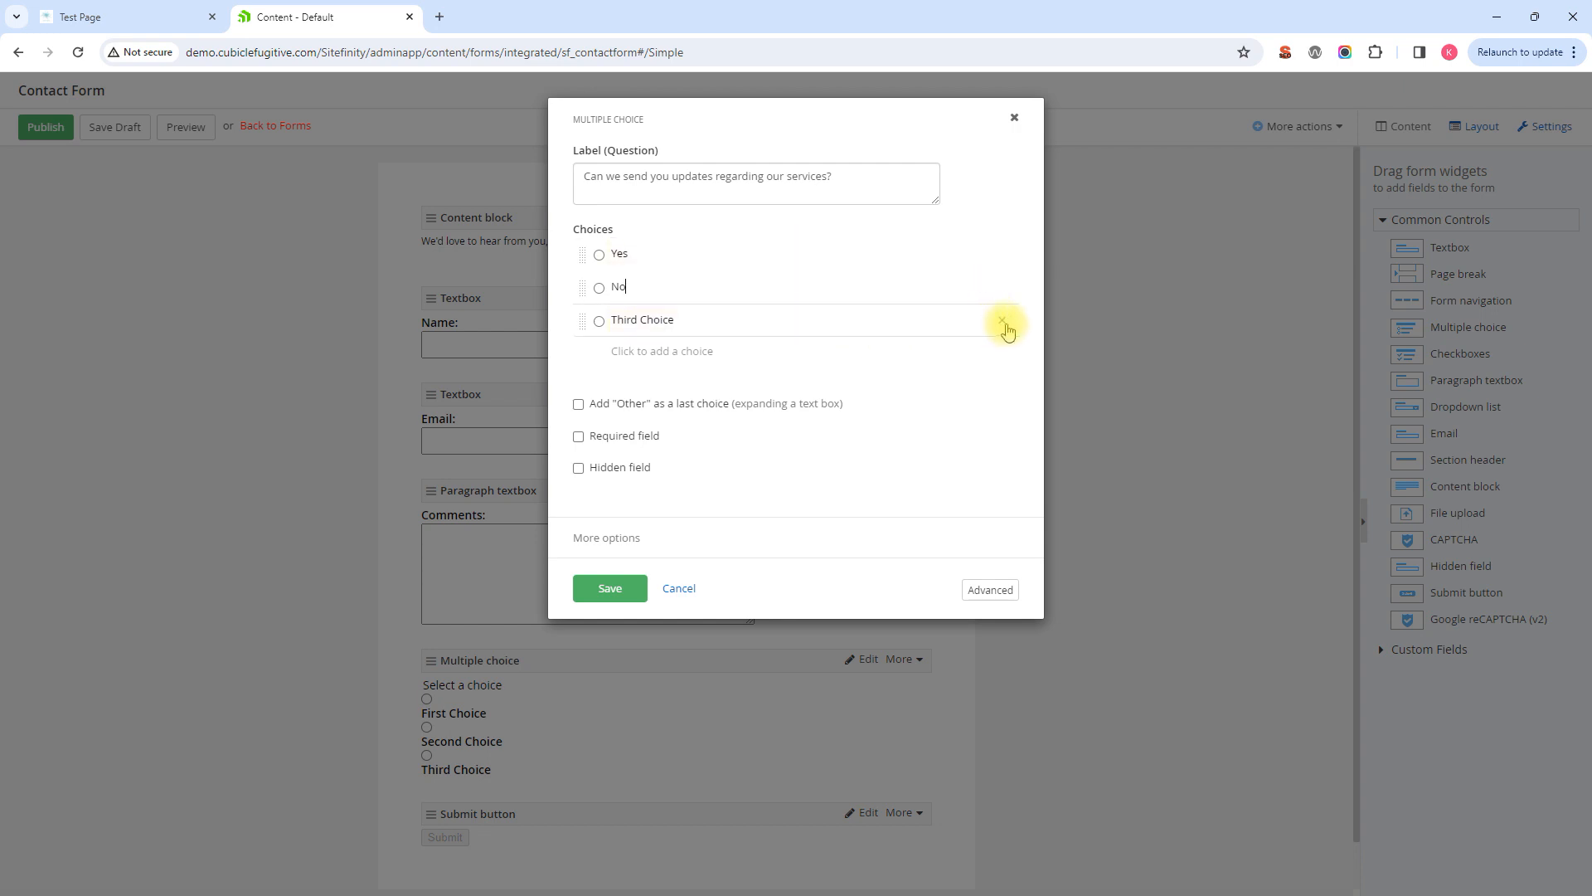
pyautogui.click(1003, 323)
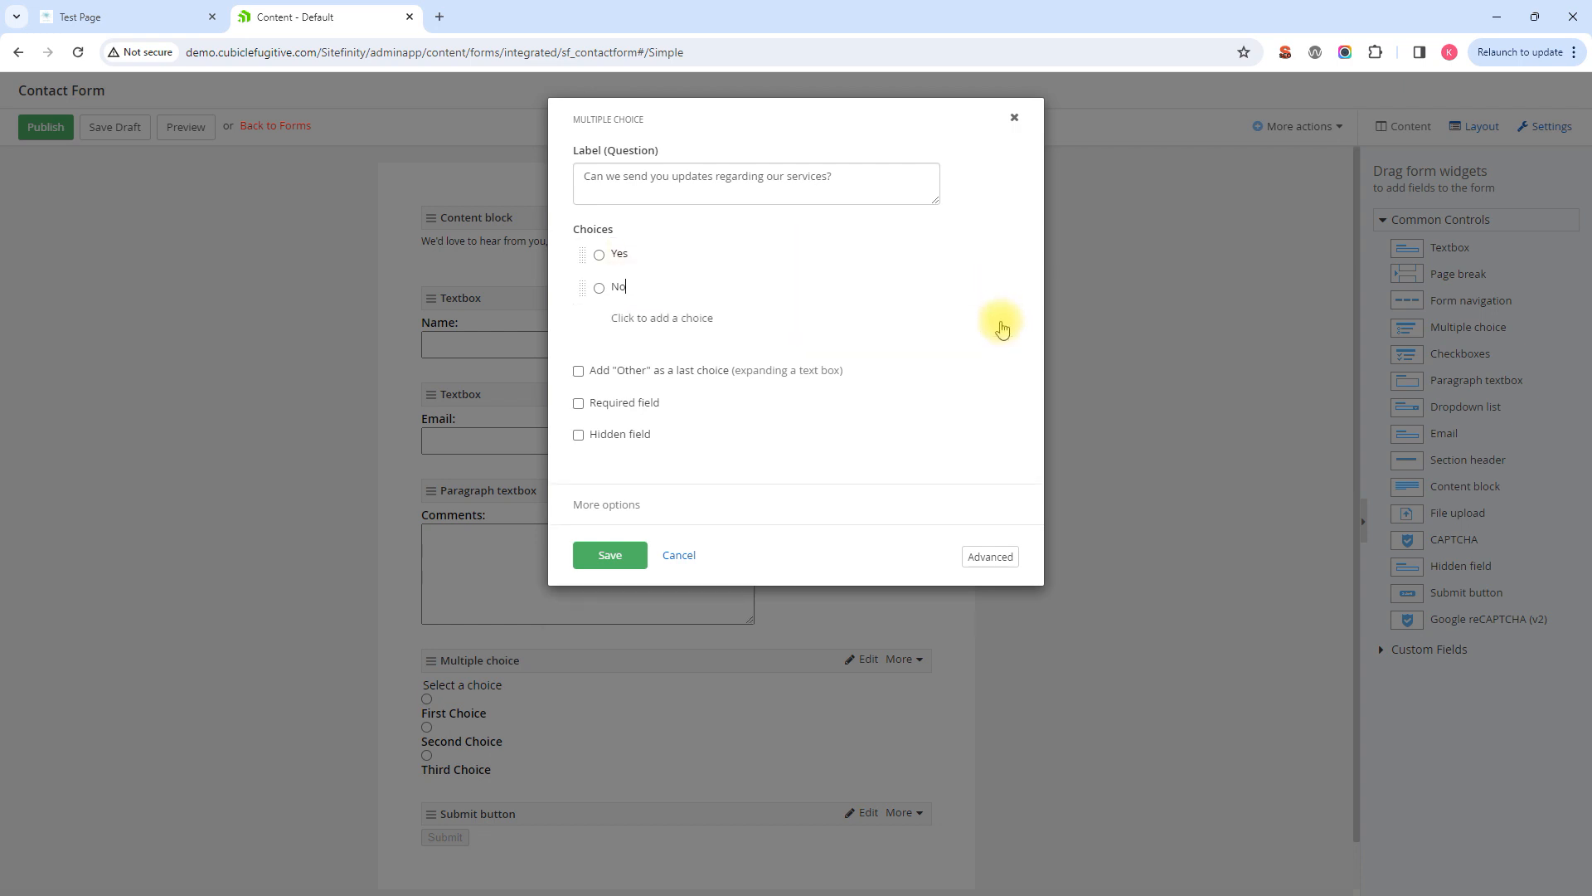
pyautogui.click(578, 404)
pyautogui.click(610, 615)
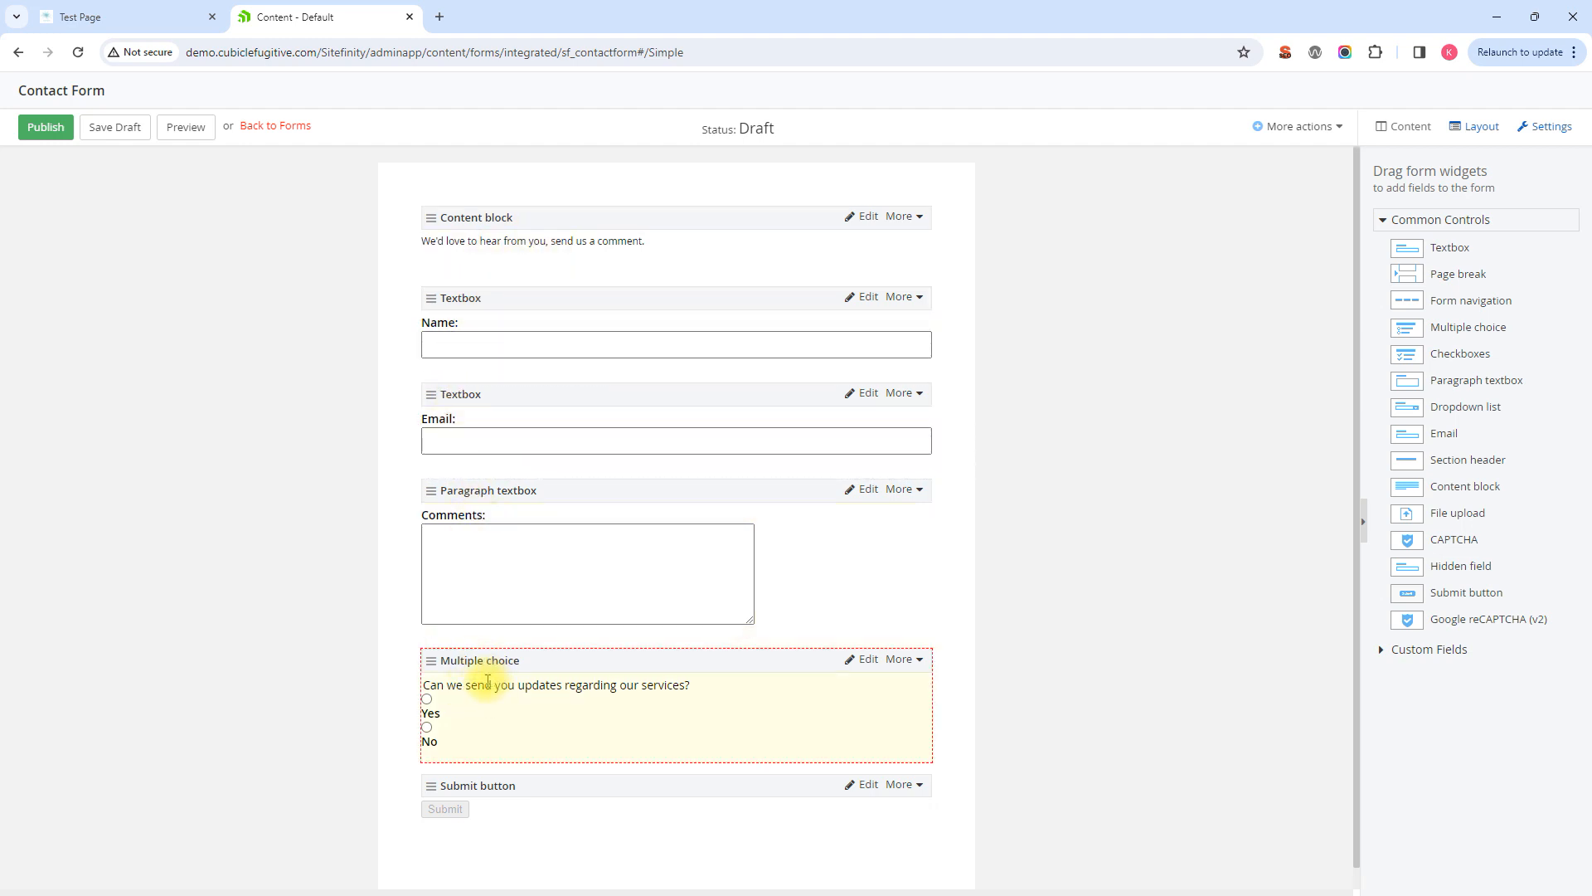
# Save the contact form as a draft and publish it.
pyautogui.scroll(-1, 488, 680)
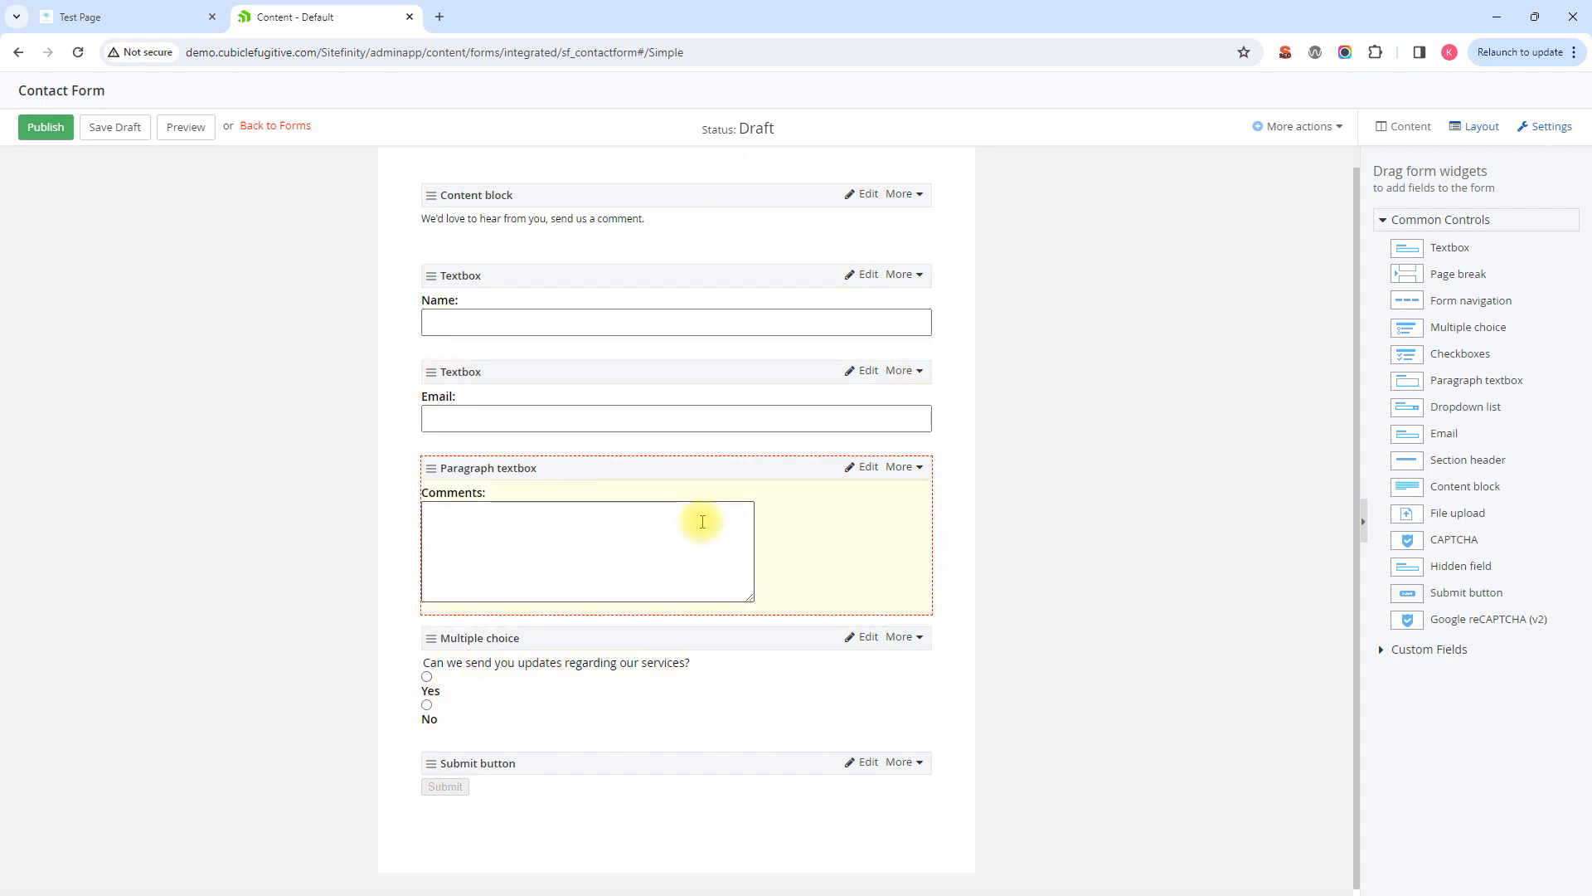
pyautogui.scroll(1, 498, 332)
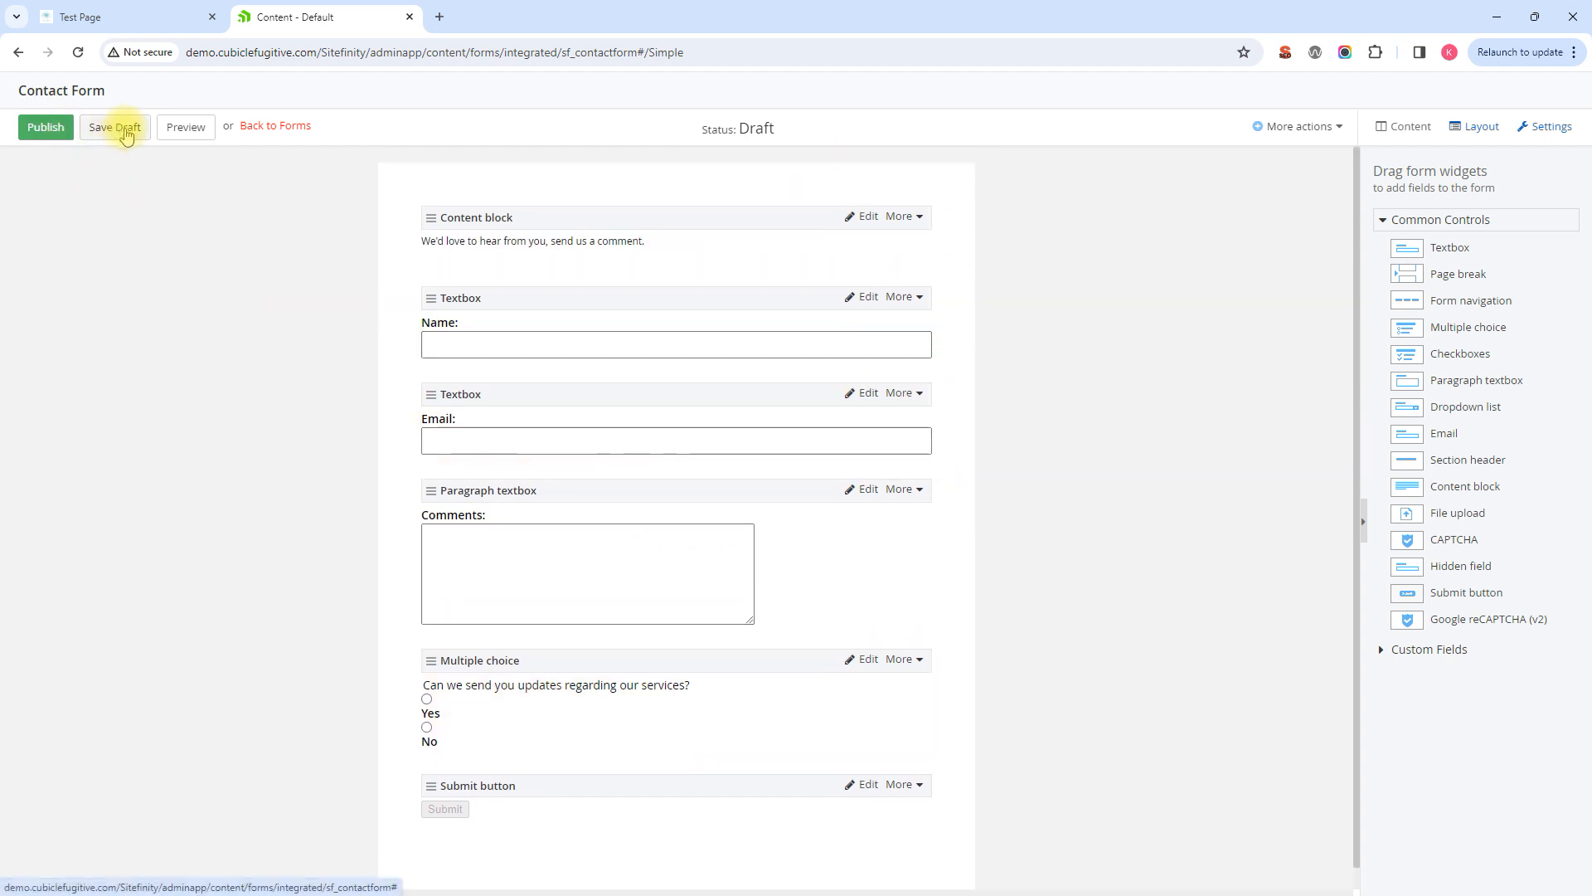
pyautogui.click(123, 130)
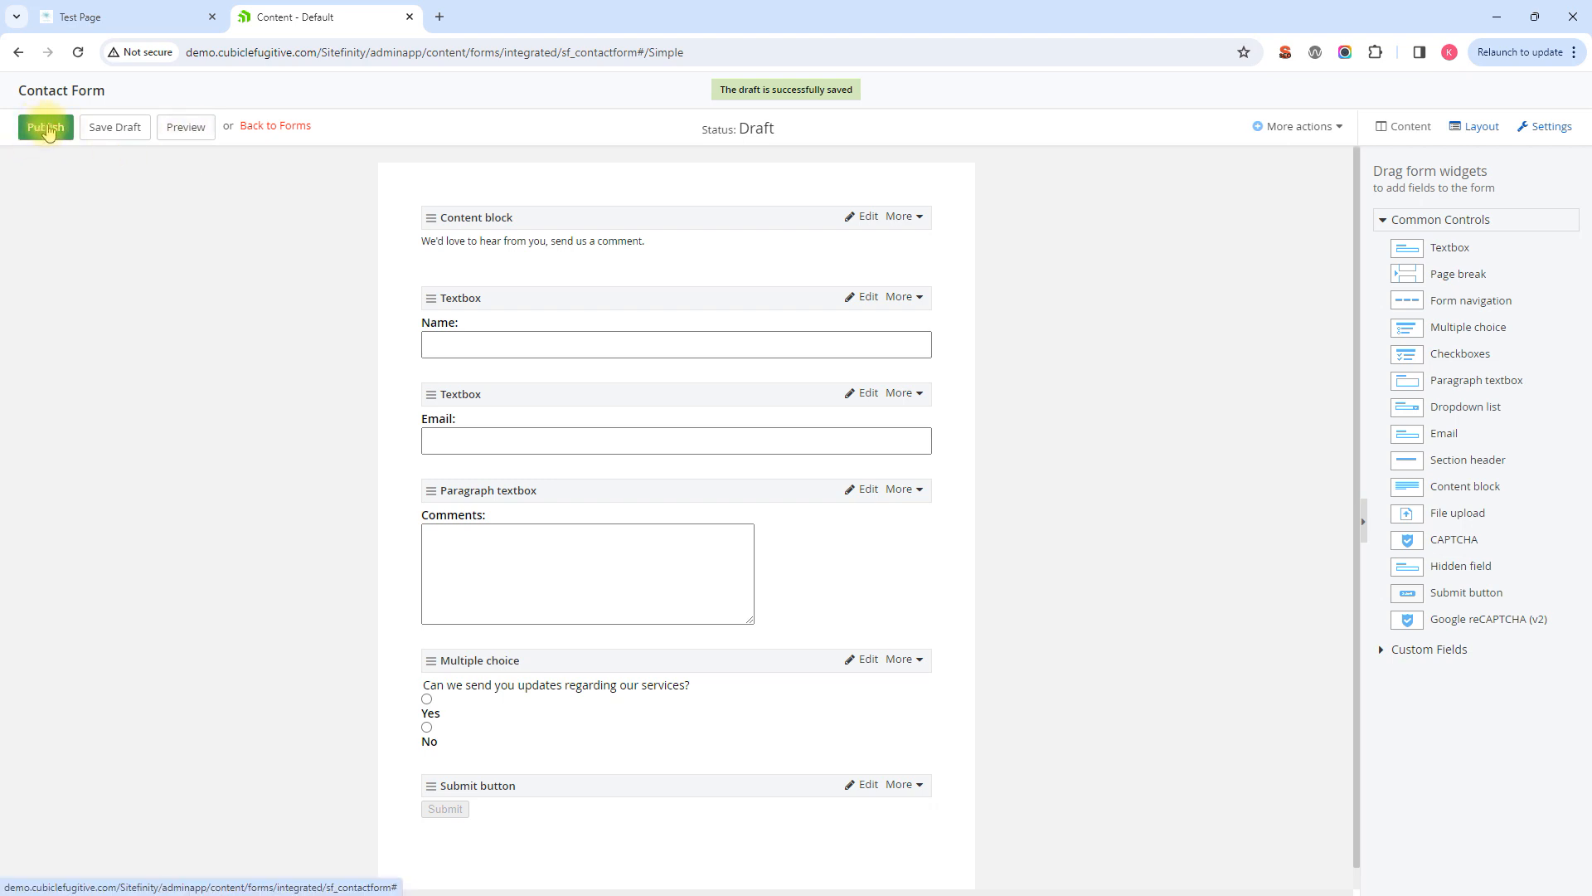
pyautogui.click(46, 128)
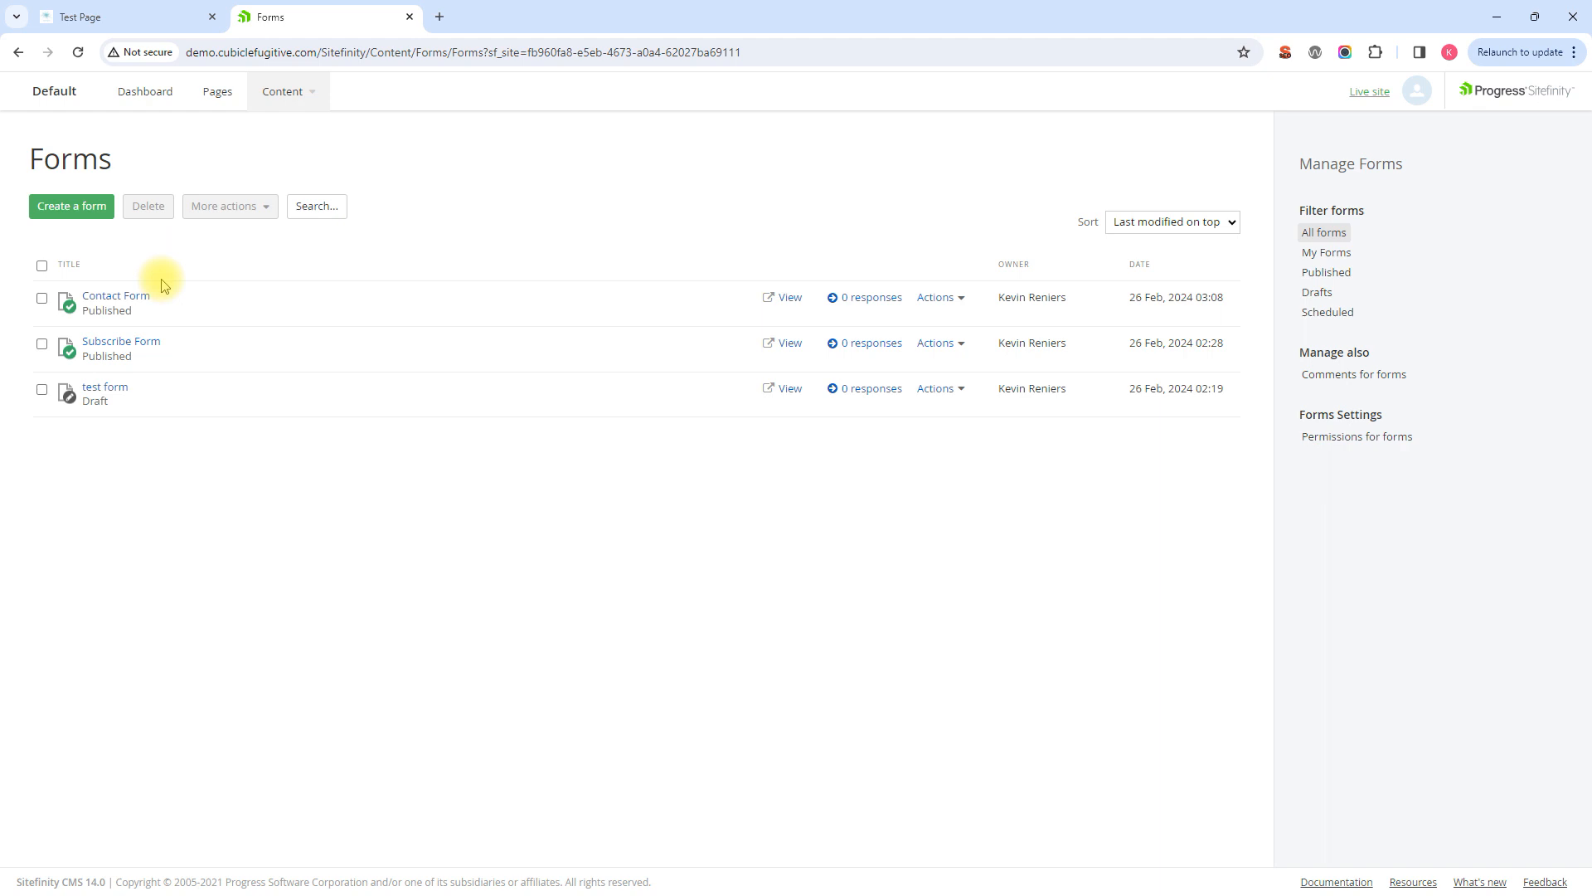
# Open the Test Page under About for editing from the site's list of pages.
pyautogui.click(220, 97)
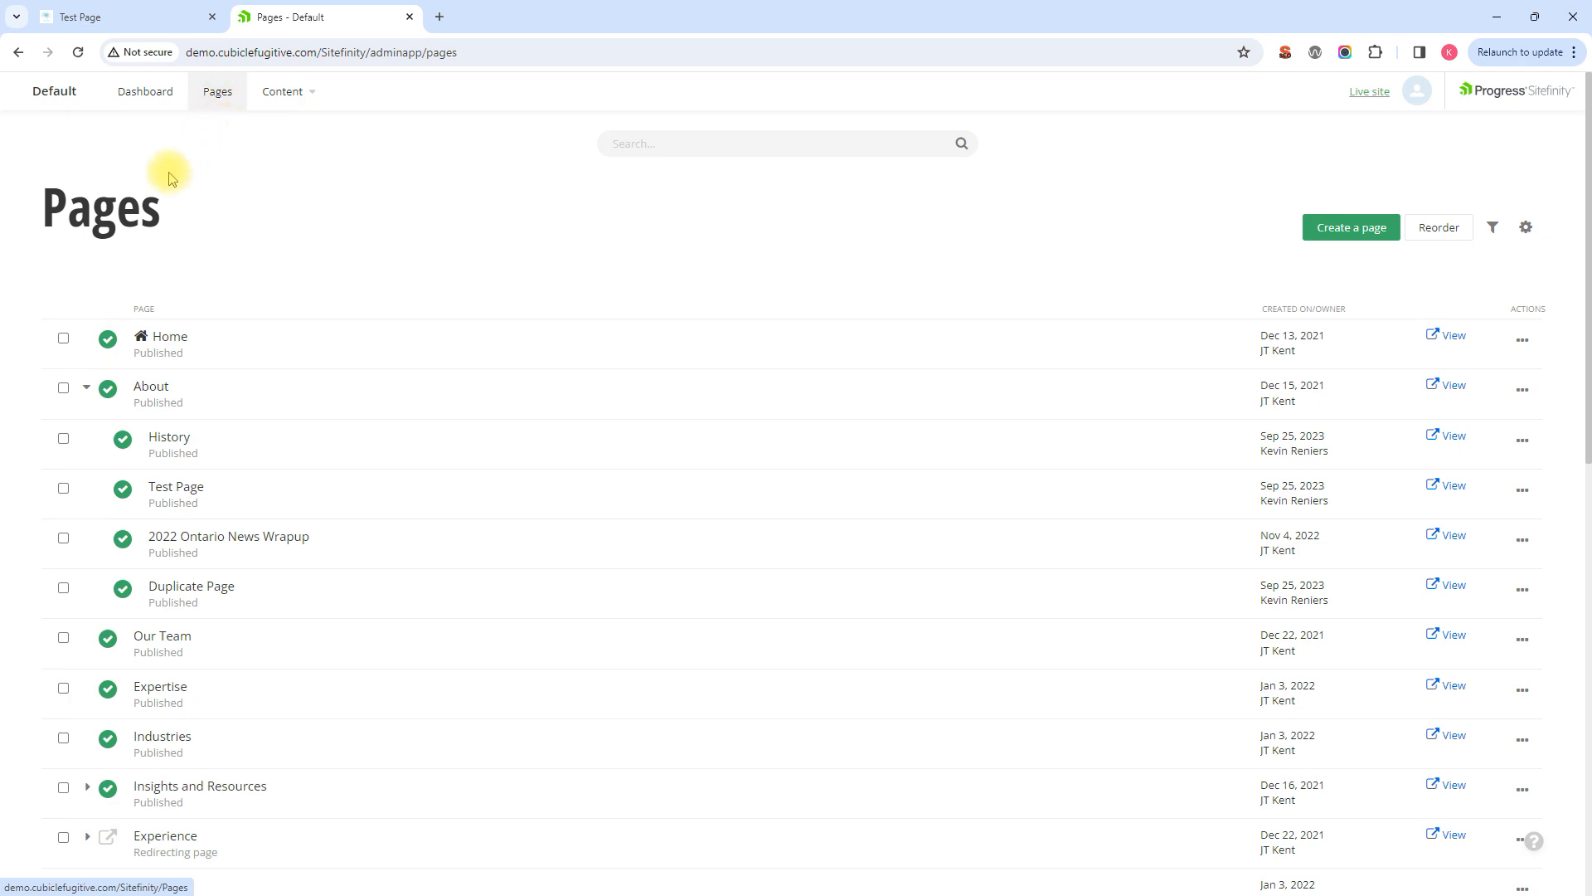
pyautogui.click(157, 17)
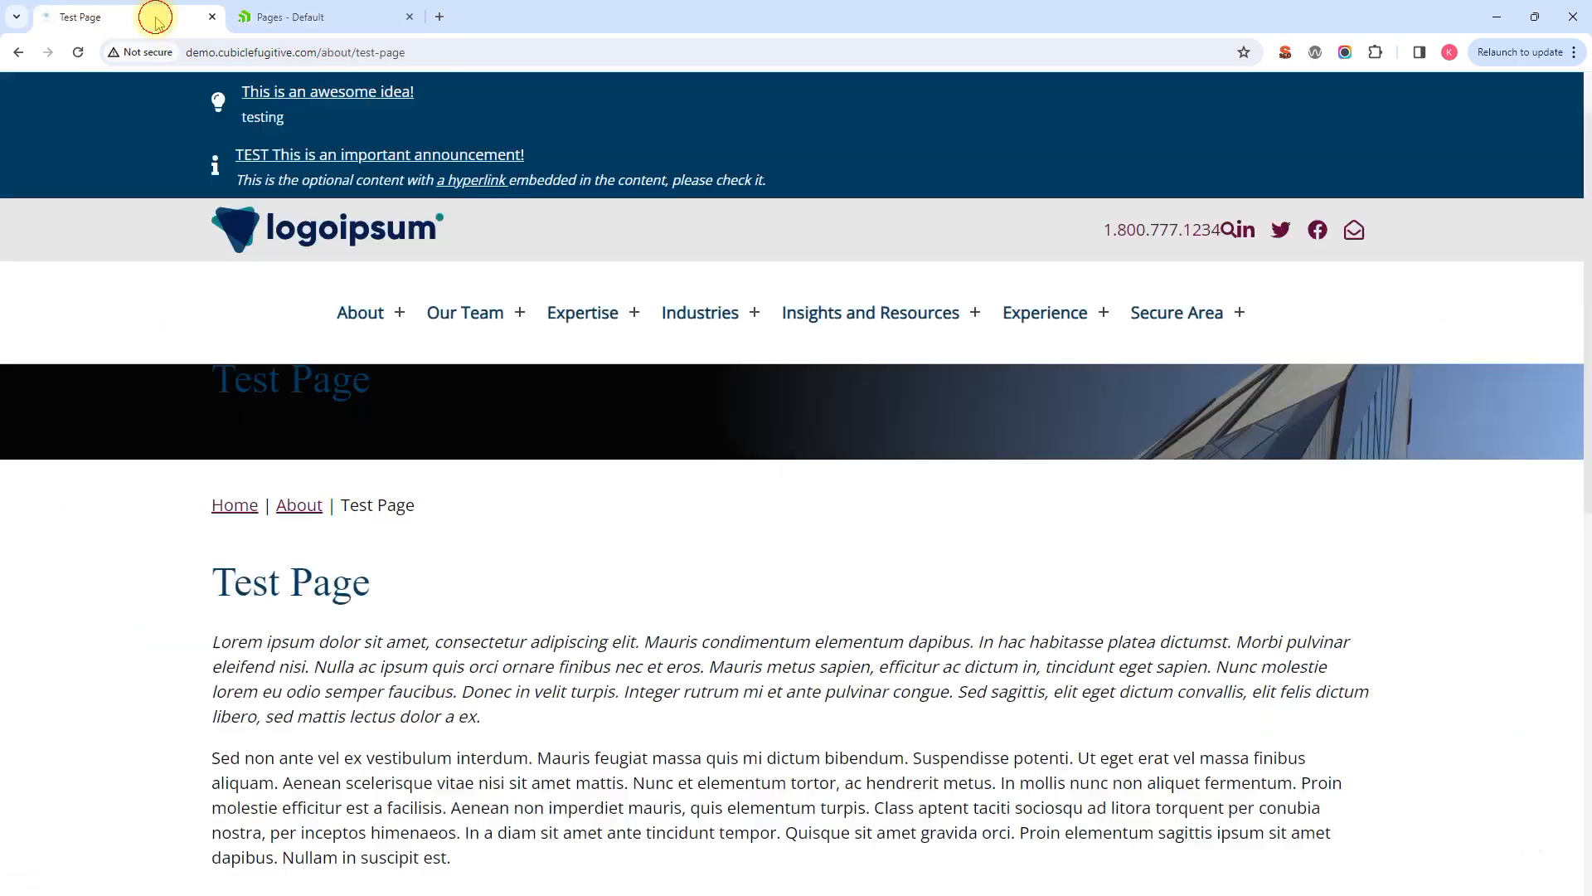
pyautogui.click(302, 18)
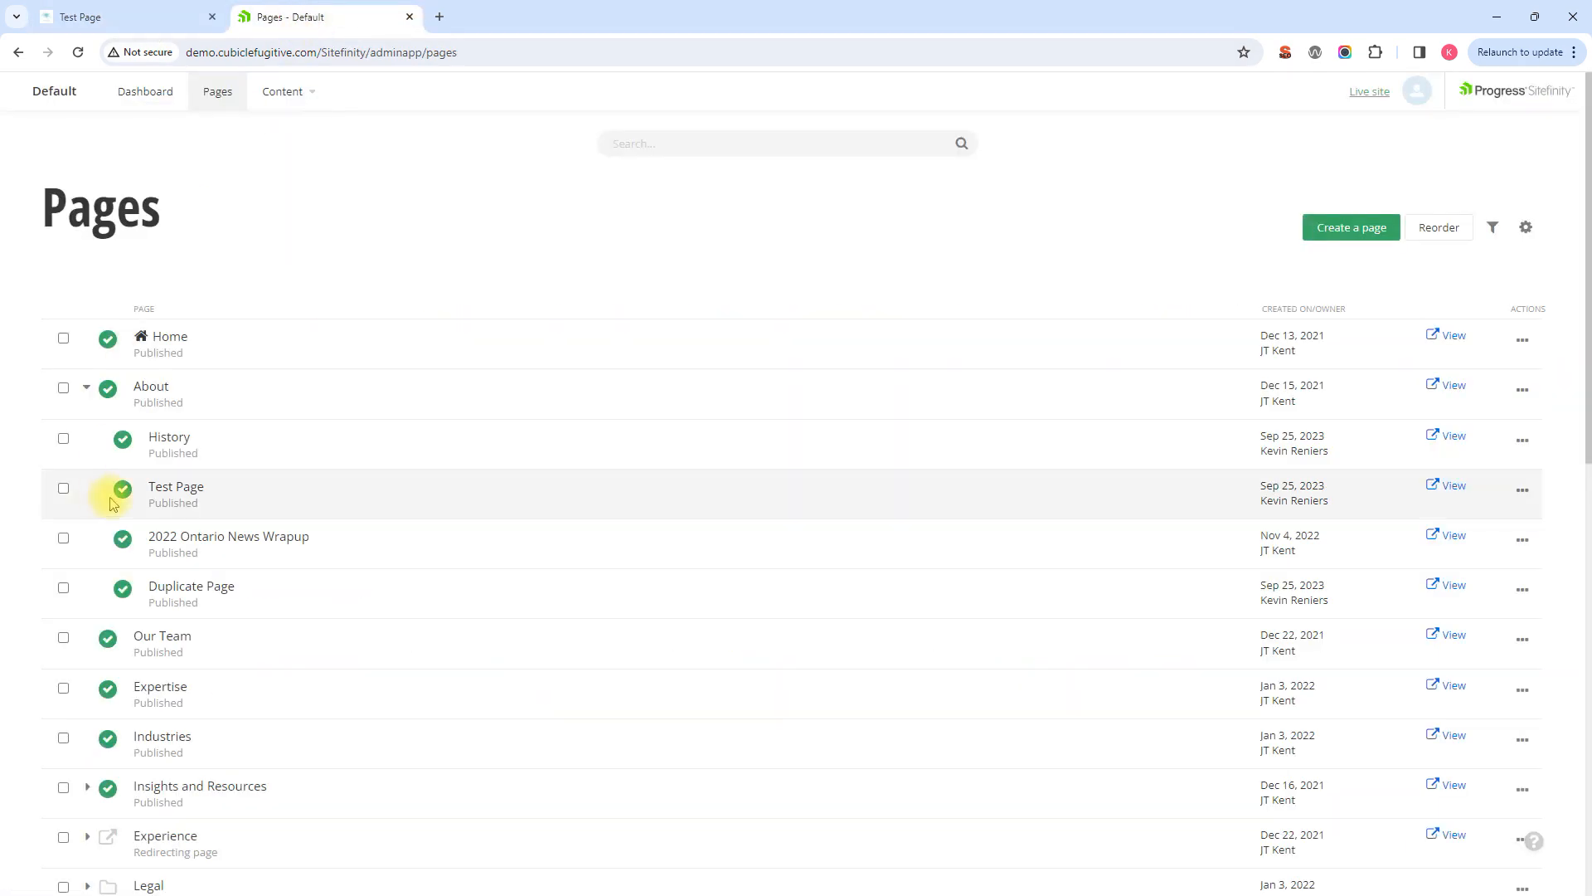
pyautogui.click(194, 492)
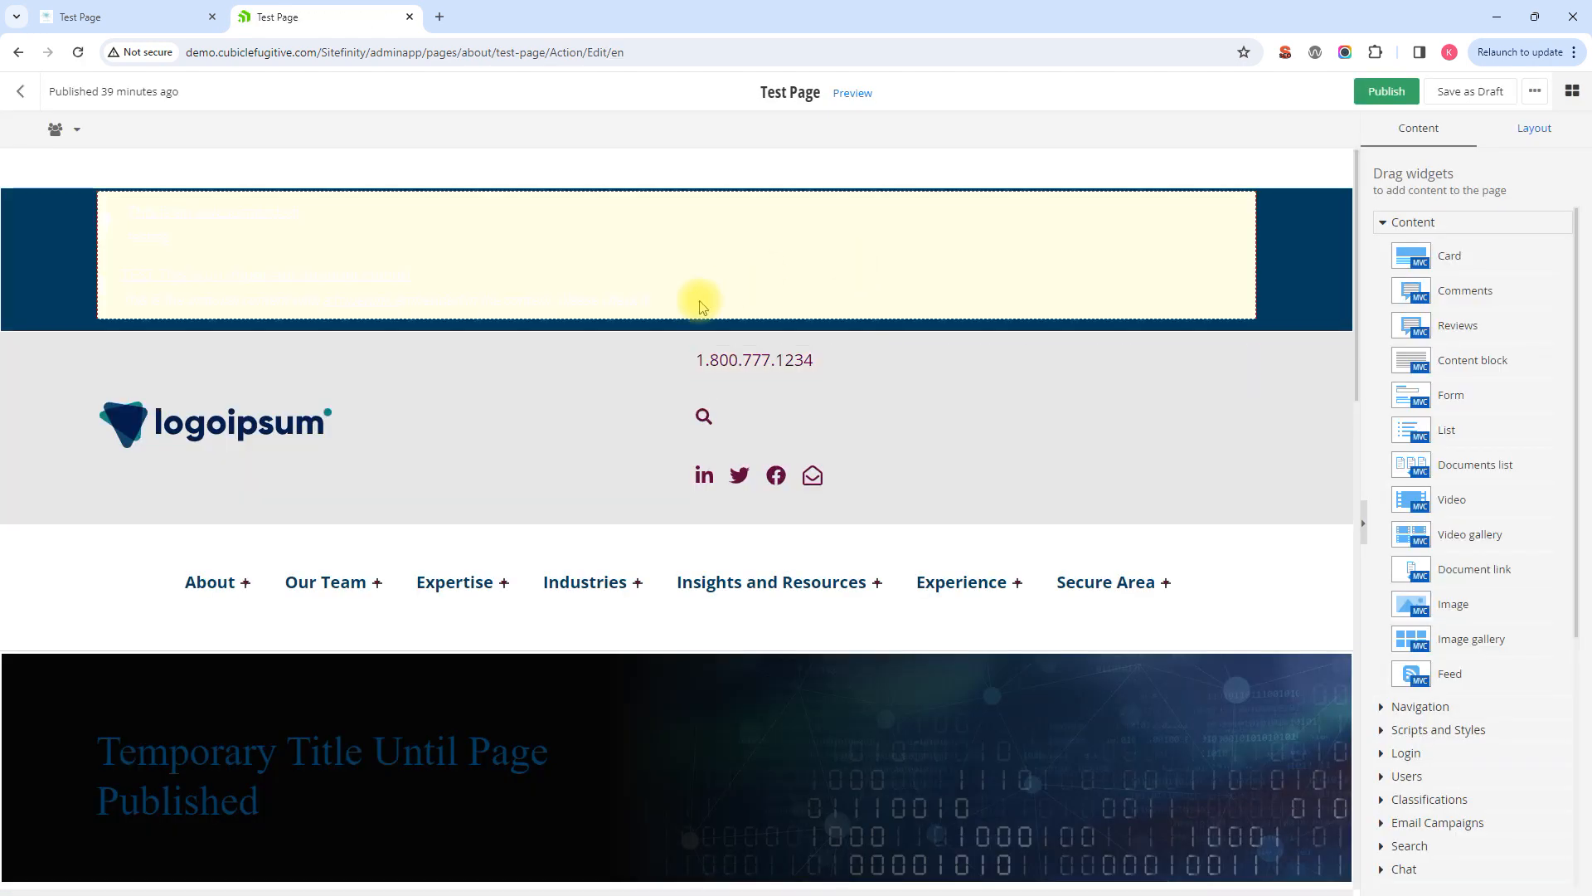
# Add a Form widget to the Test Page directly below the shared content block.
pyautogui.scroll(-10, 727, 338)
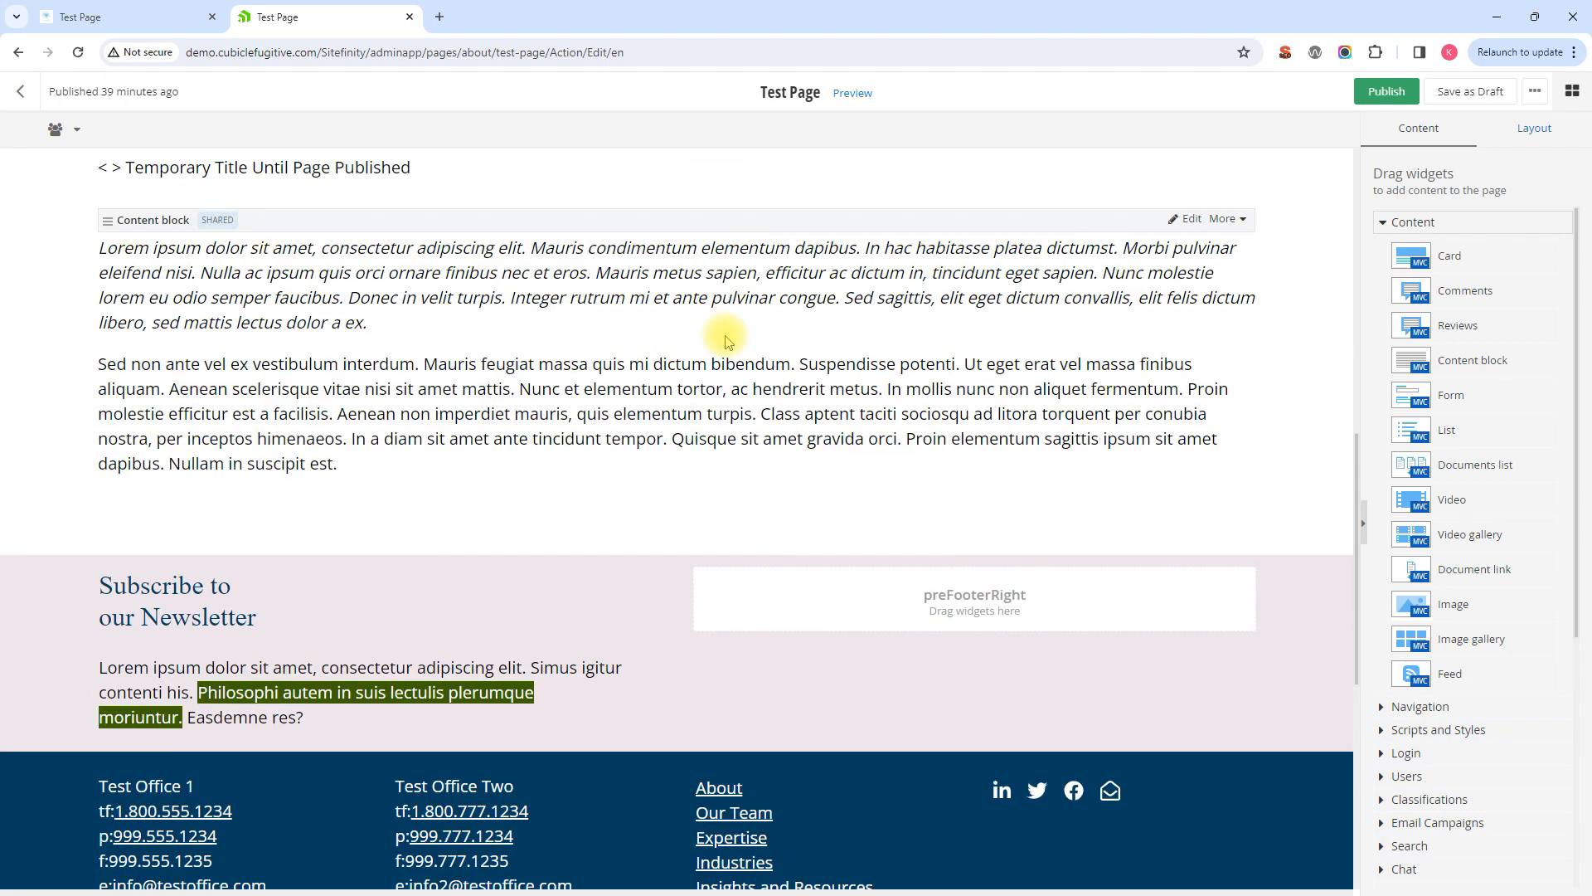
pyautogui.scroll(2, 727, 341)
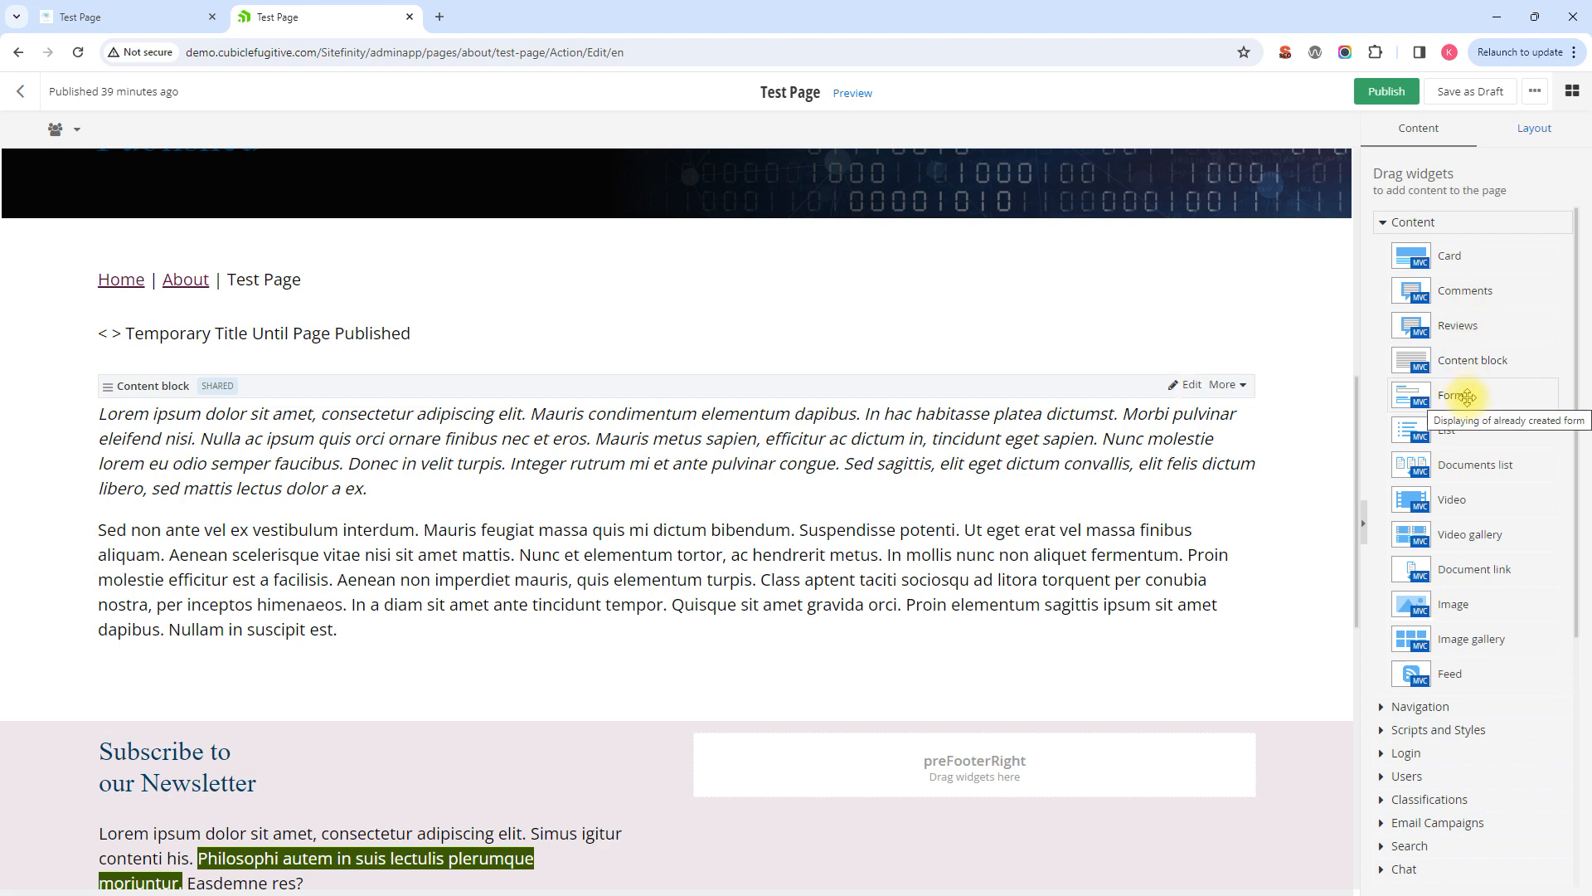
pyautogui.scroll(-2, 1468, 398)
pyautogui.scroll(2, 1467, 399)
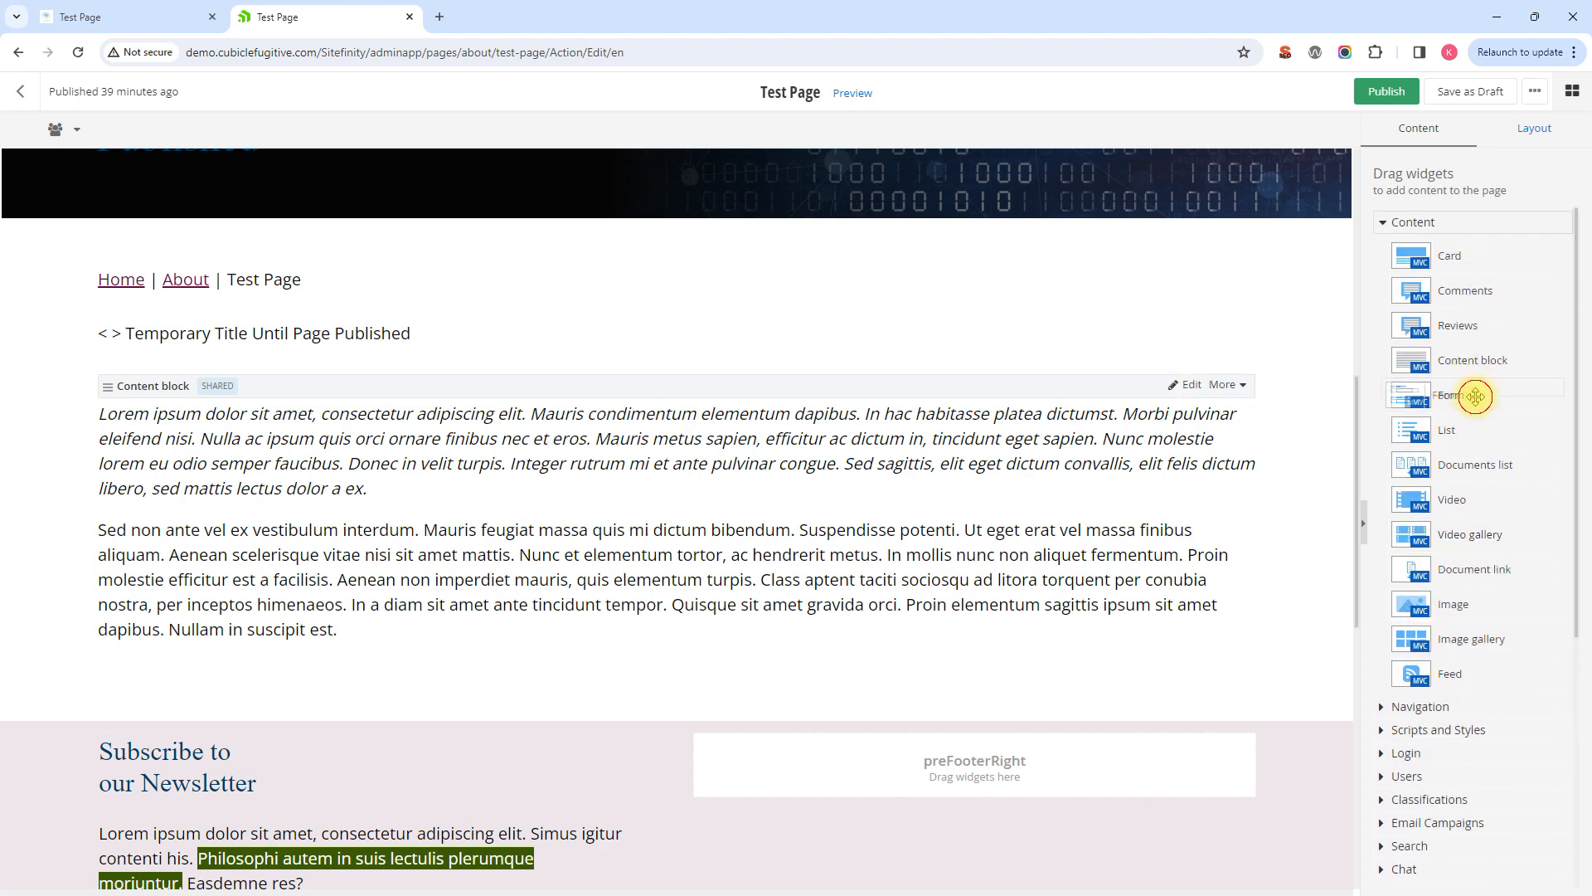
pyautogui.moveTo(1475, 396); pyautogui.dragTo(718, 748)
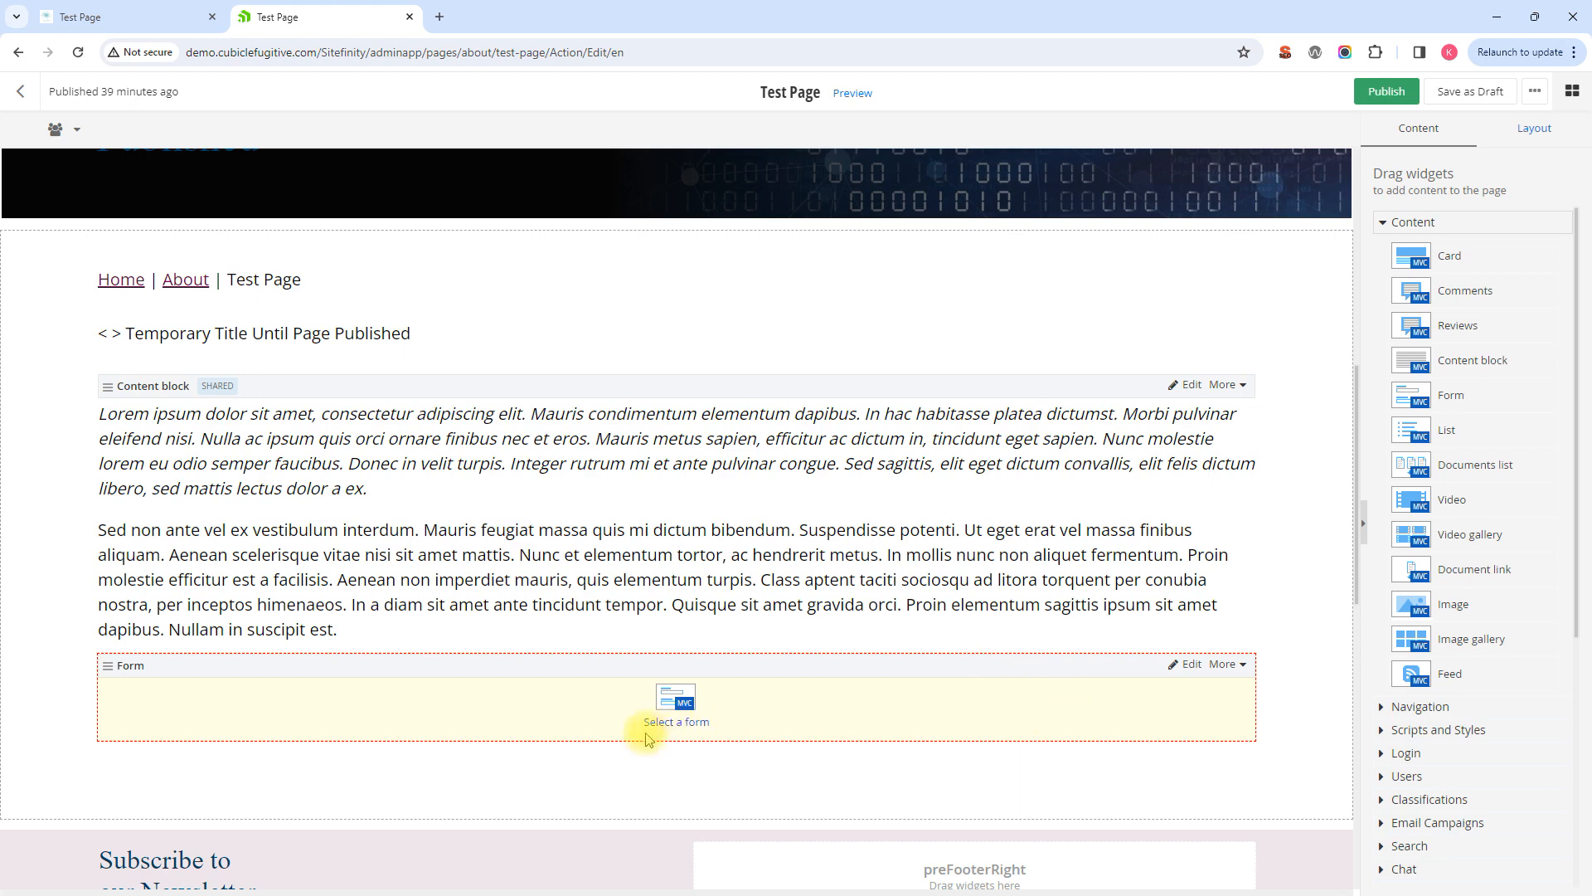
# Assign the Contact Form to the new Form widget and save the selection.
pyautogui.click(673, 730)
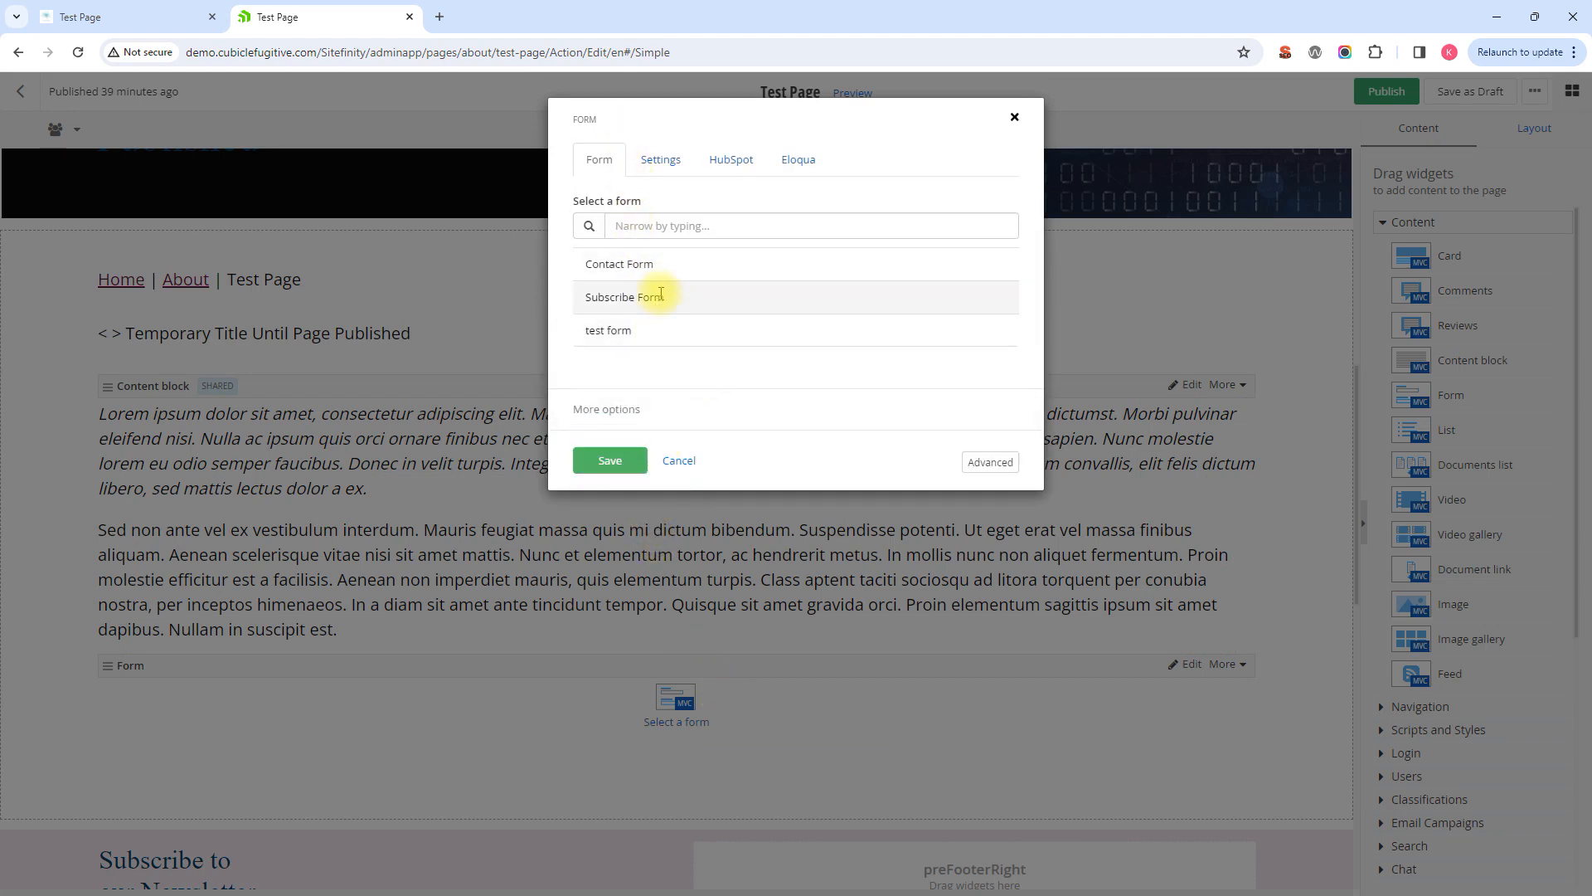
pyautogui.click(698, 264)
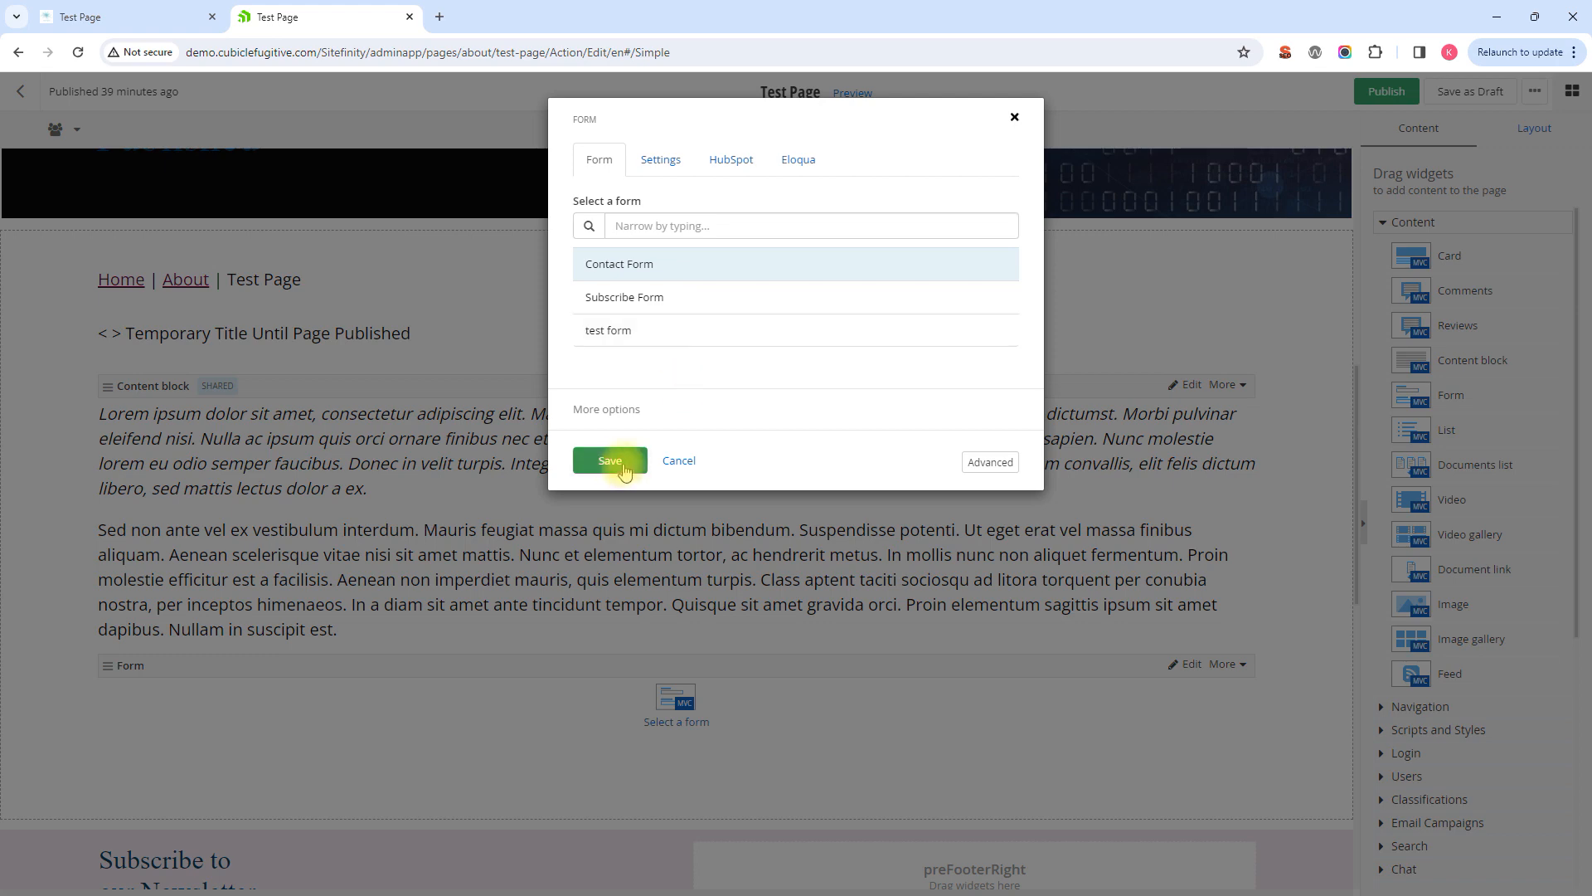
pyautogui.click(623, 472)
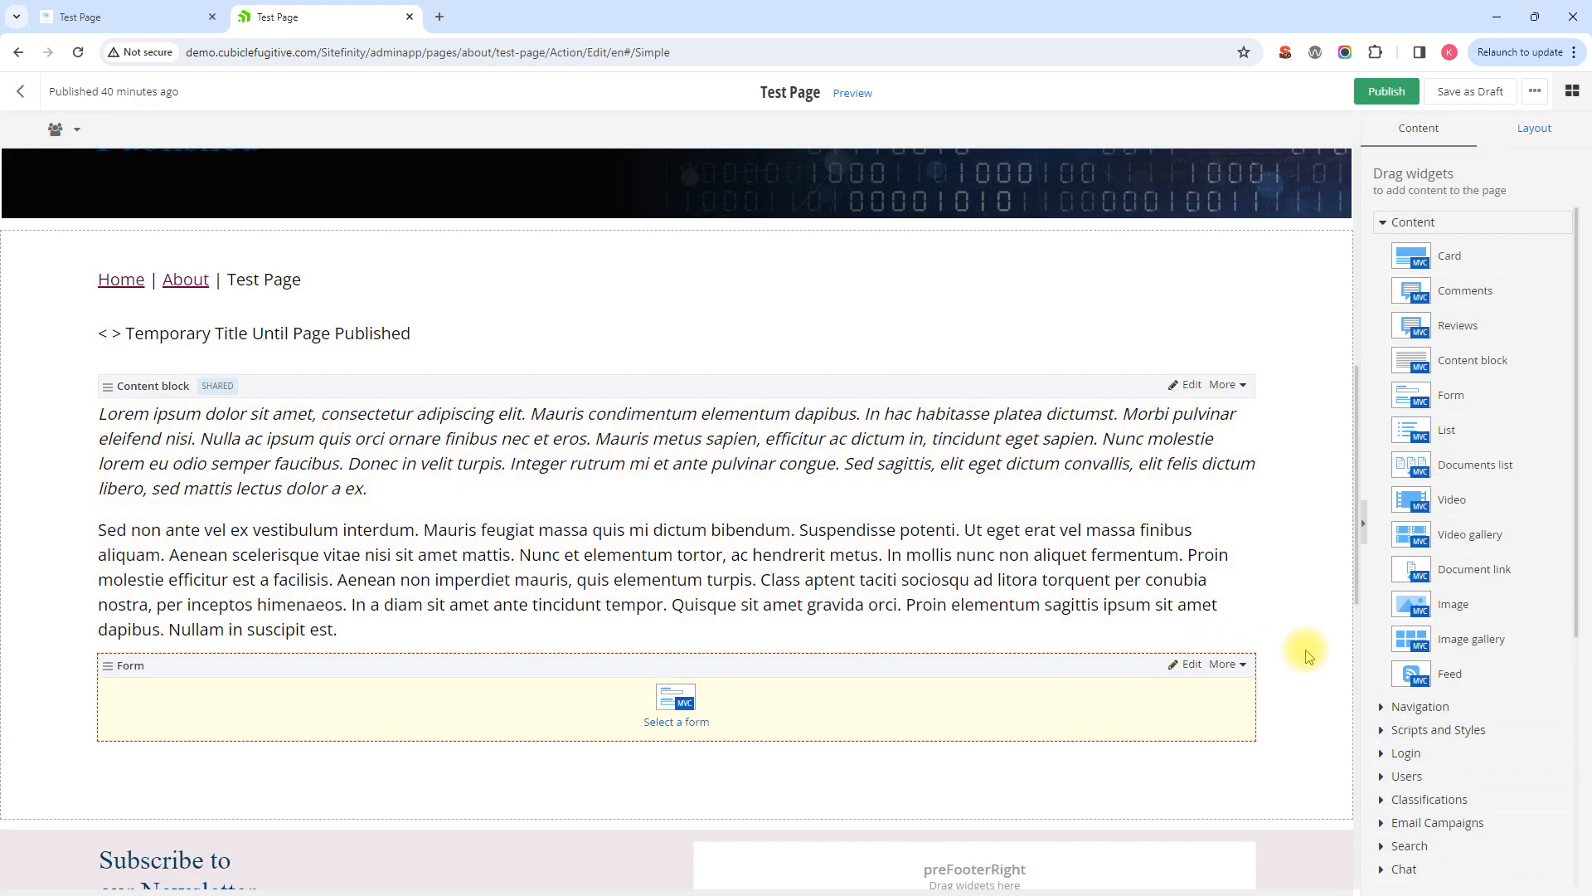
pyautogui.click(692, 721)
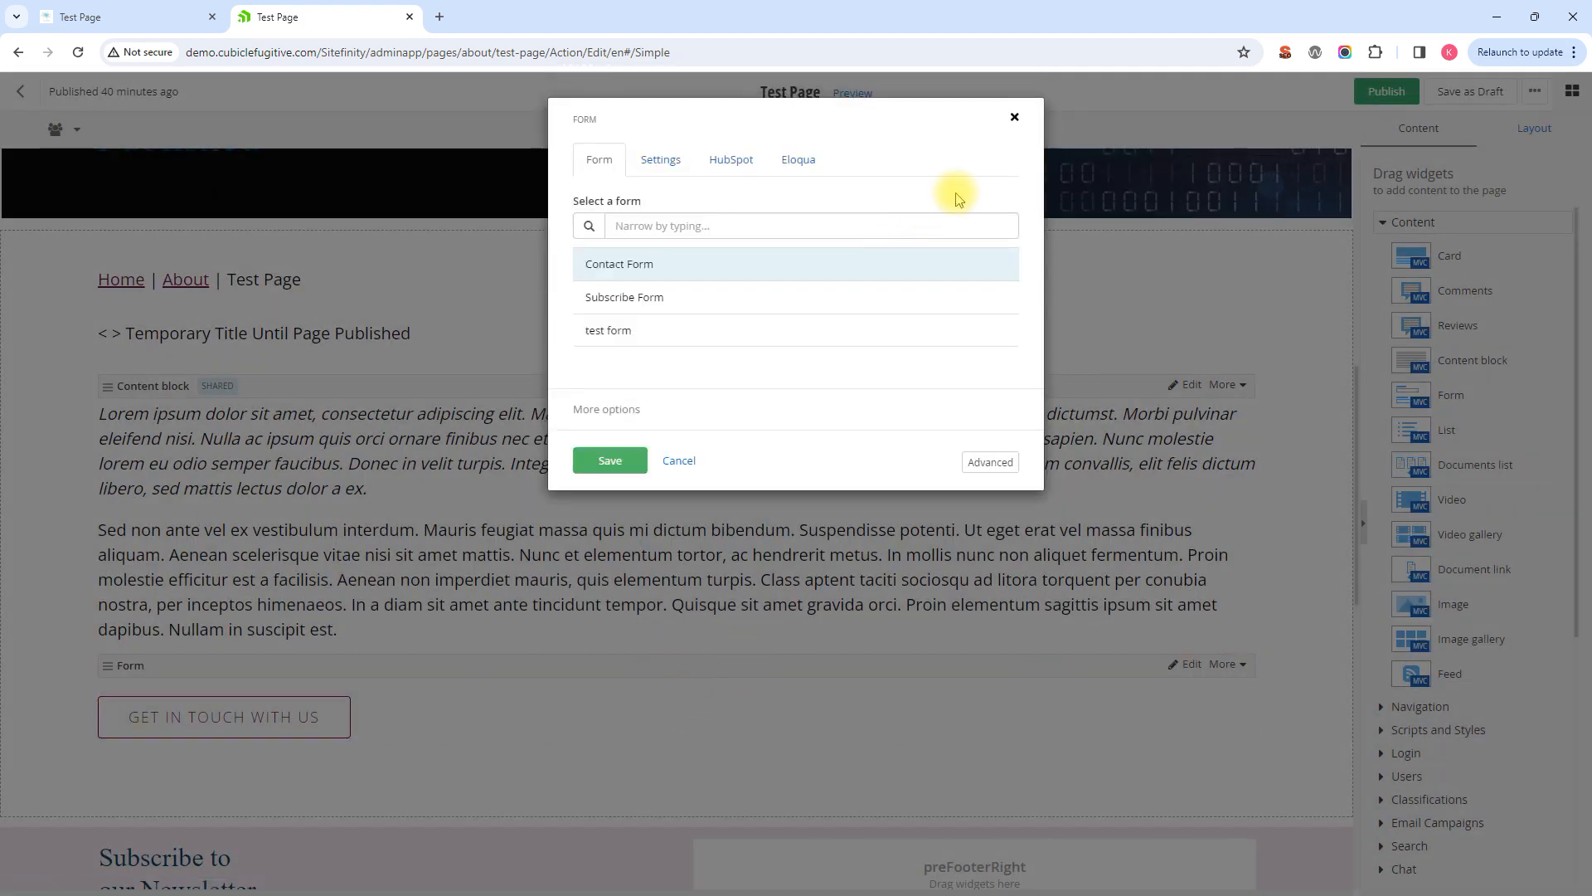
pyautogui.click(1015, 119)
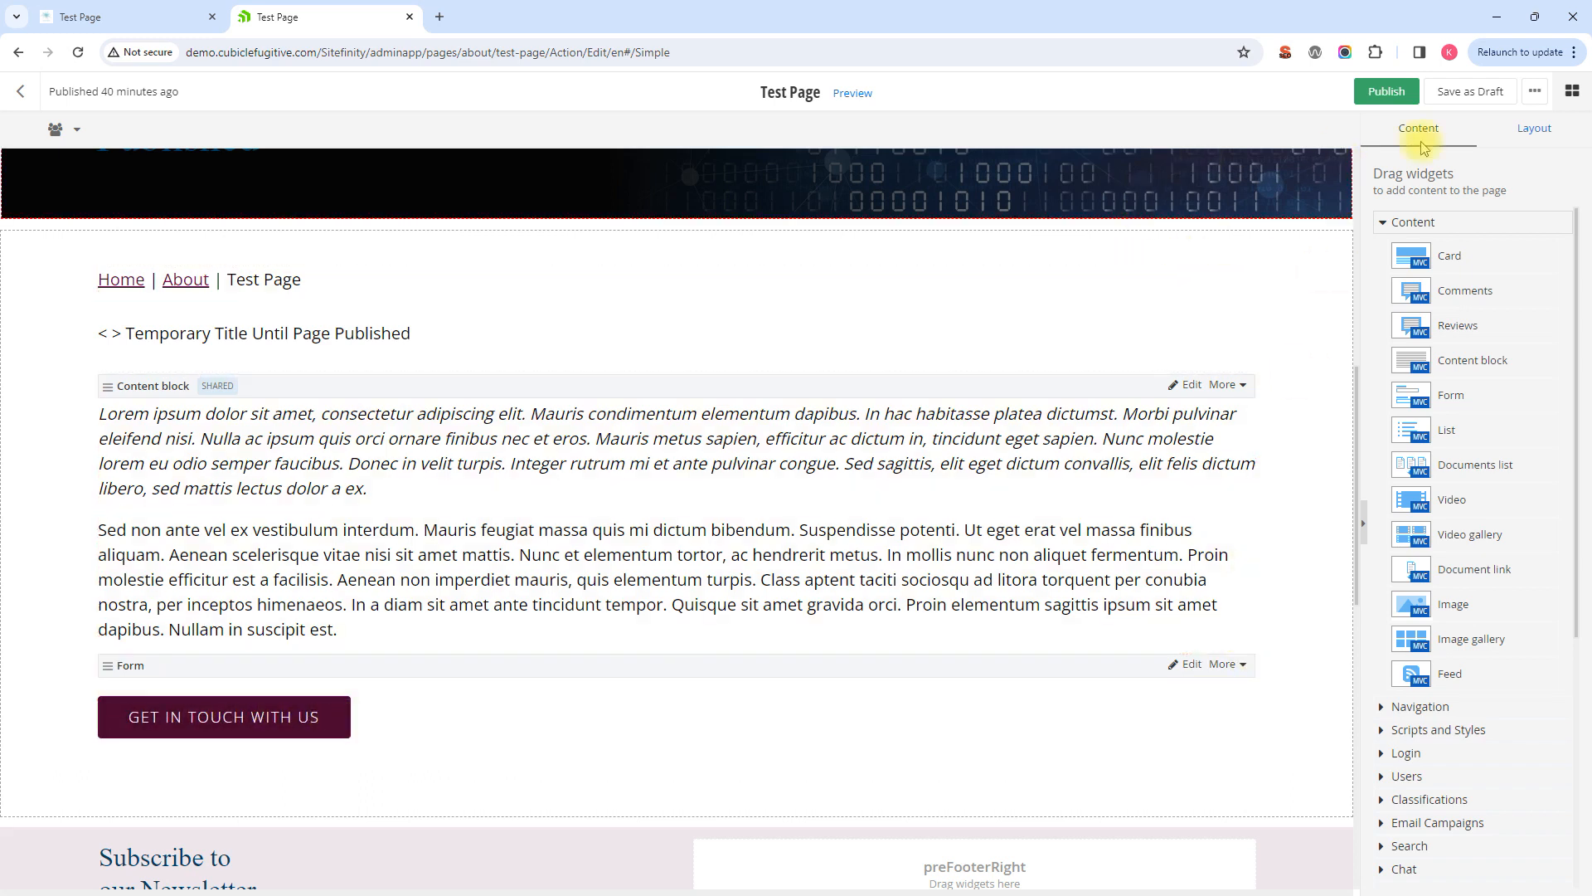
# Publish the Test Page and reload its live version in the browser.
pyautogui.click(1385, 94)
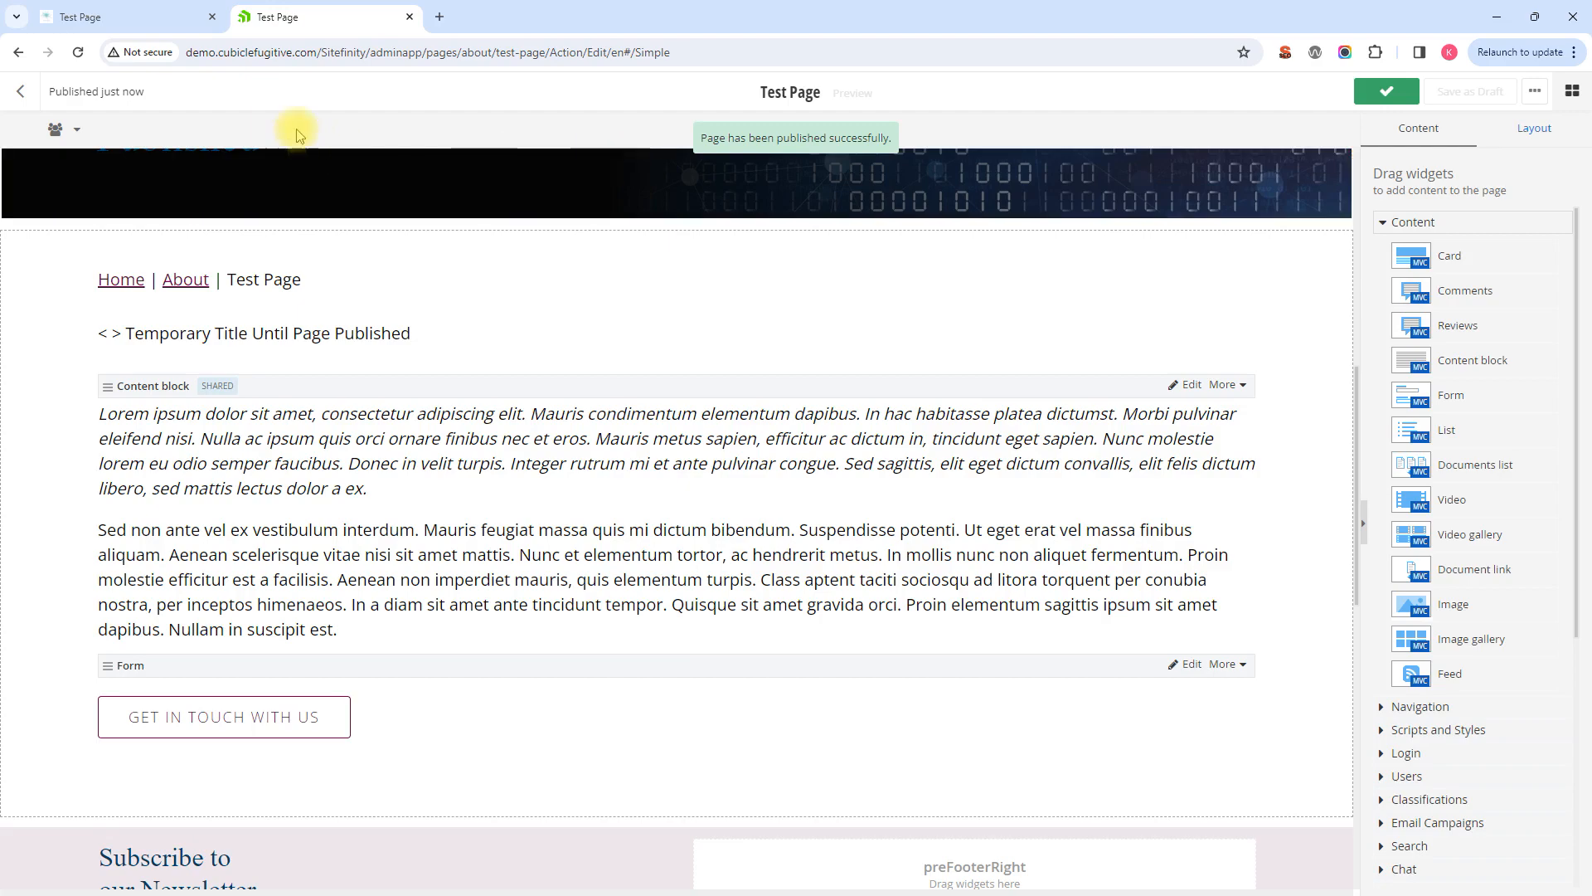
pyautogui.click(124, 16)
pyautogui.scroll(-3, 498, 427)
pyautogui.scroll(4, 415, 373)
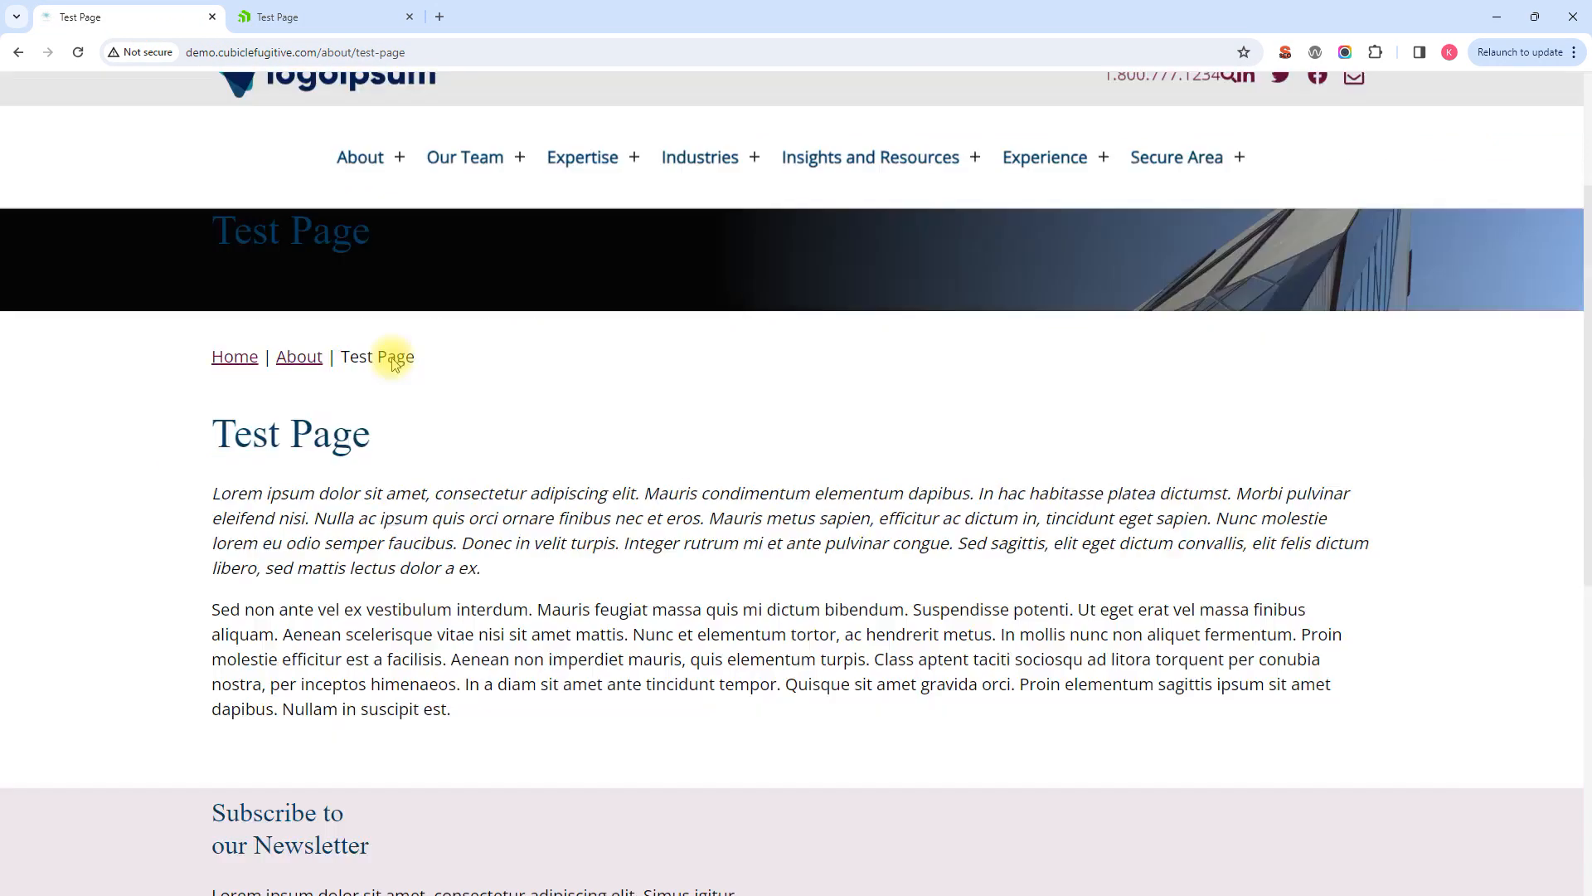
pyautogui.click(78, 53)
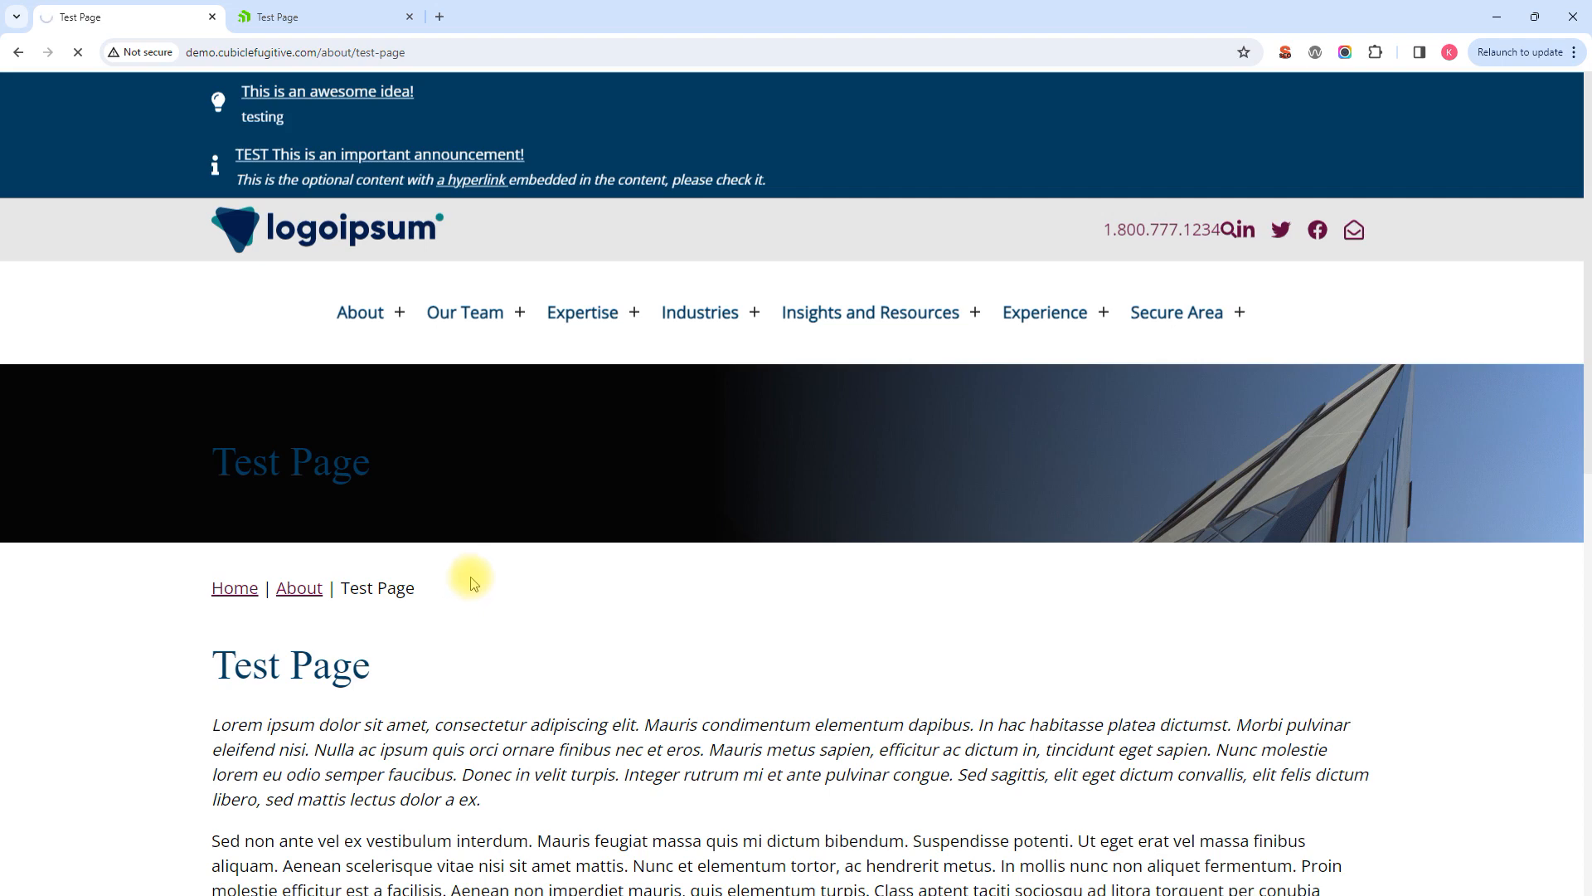
# Expand the "Get in touch with us" form on the live Test Page and review its fields.
pyautogui.scroll(-4, 465, 575)
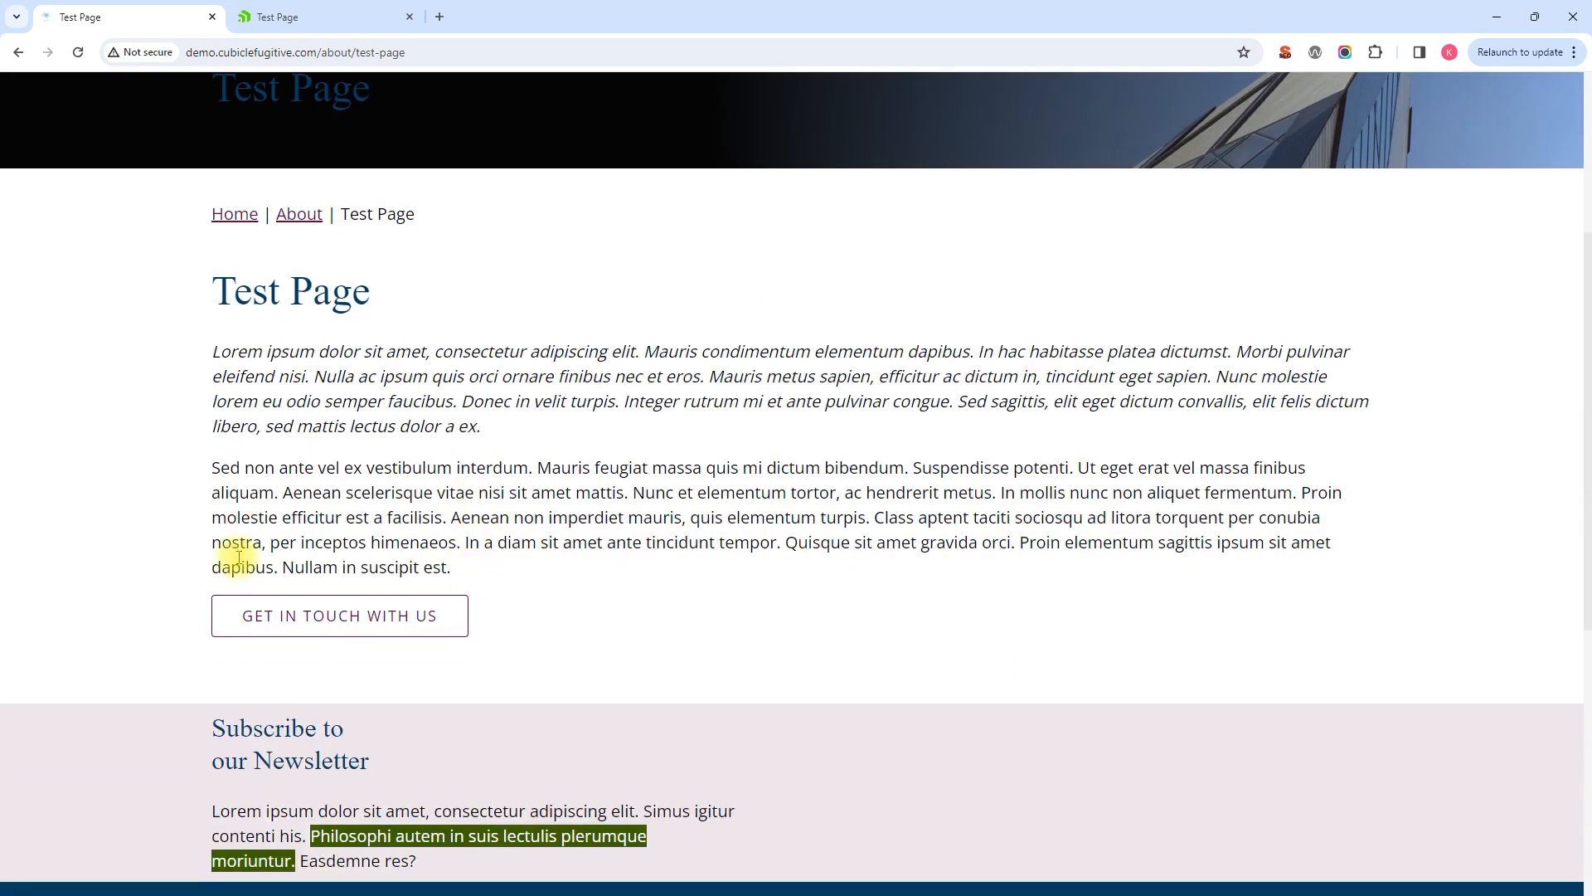
pyautogui.scroll(1, 414, 626)
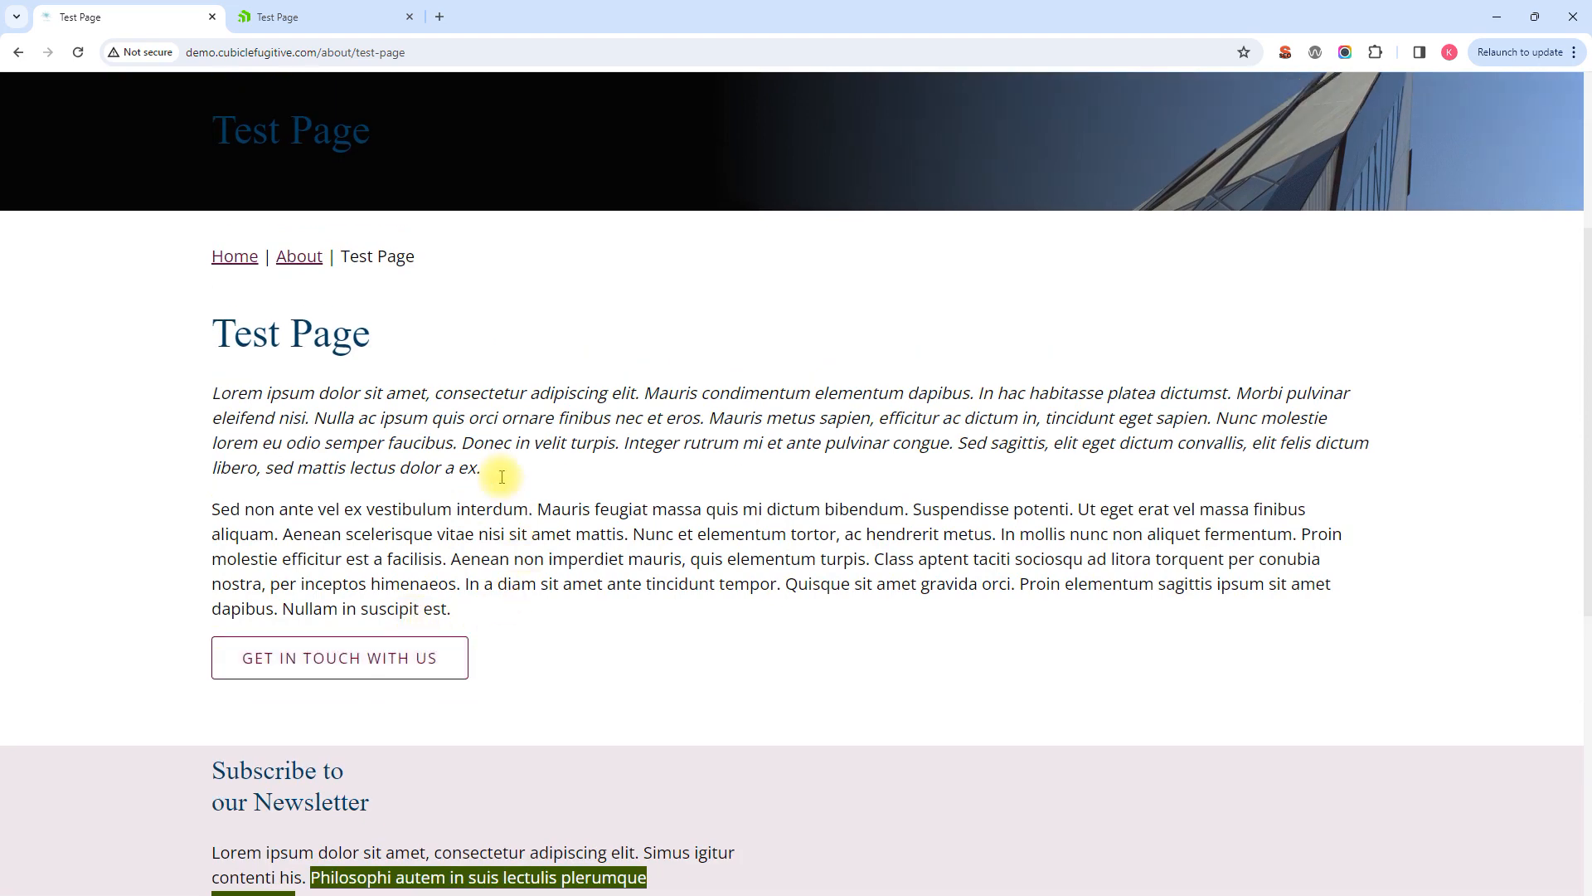
pyautogui.click(437, 663)
pyautogui.scroll(-5, 497, 643)
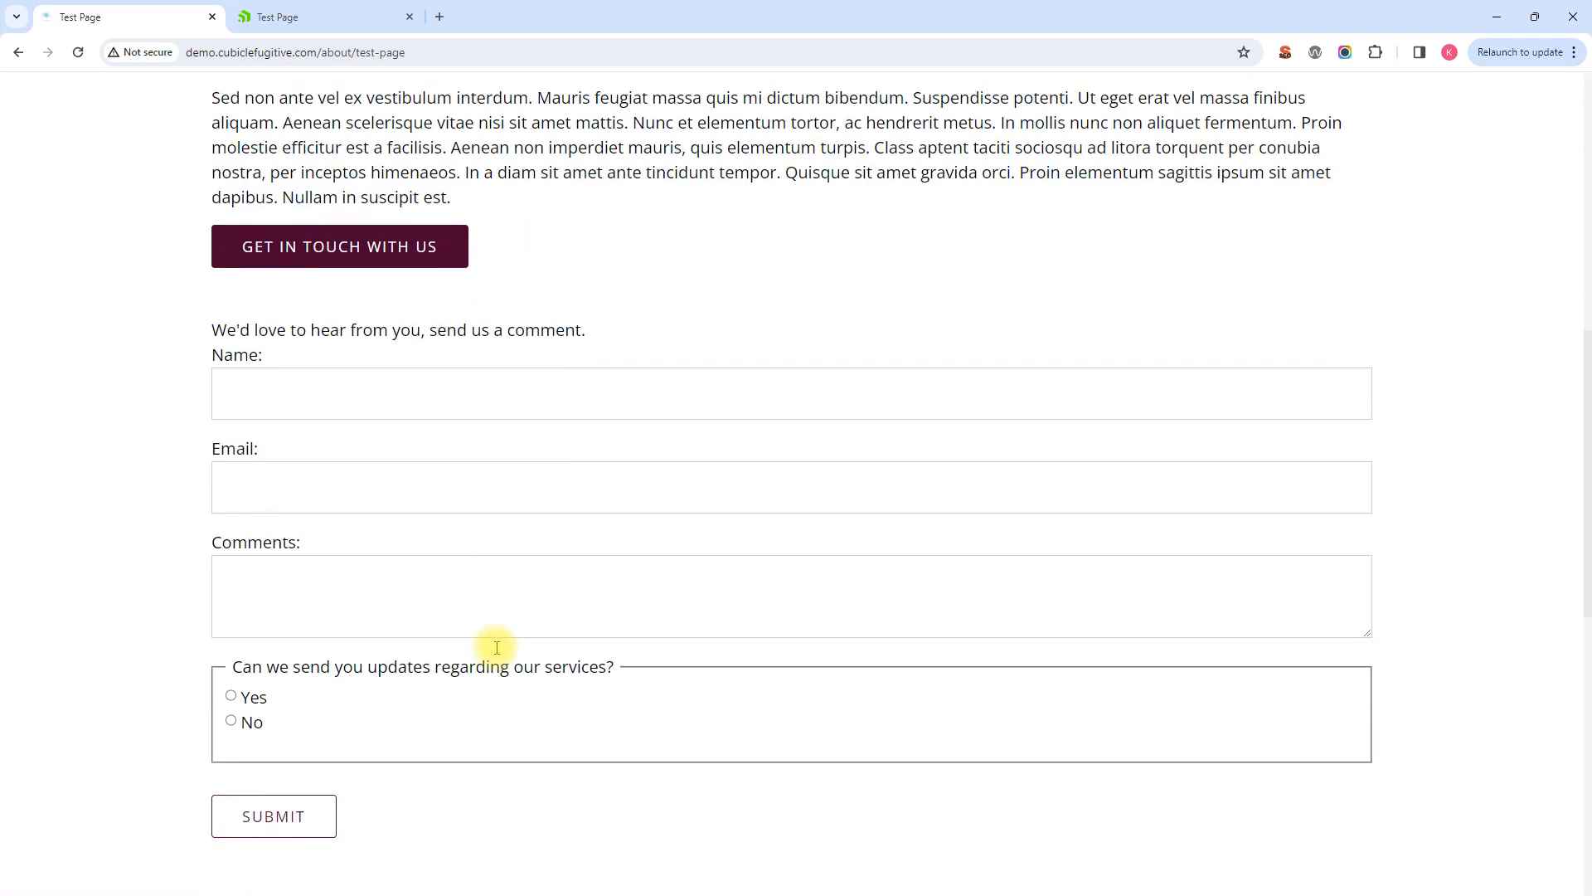
pyautogui.scroll(-1, 477, 613)
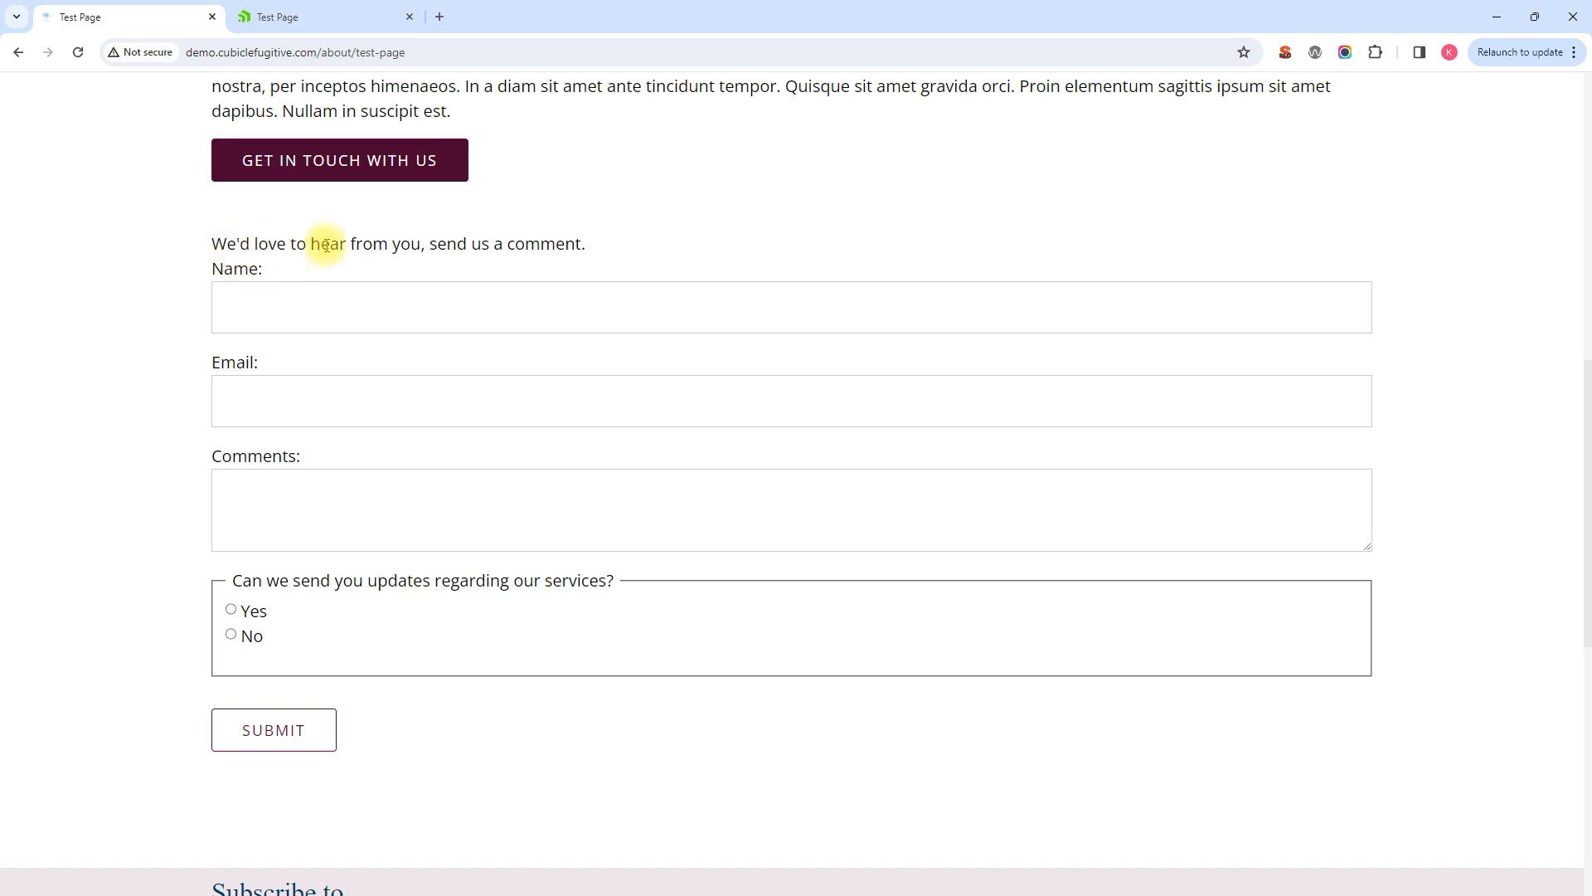
# Try the name, email and comments fields on the live form and choose "Yes" for receiving service updates.
pyautogui.click(274, 309)
pyautogui.click(267, 396)
pyautogui.click(267, 498)
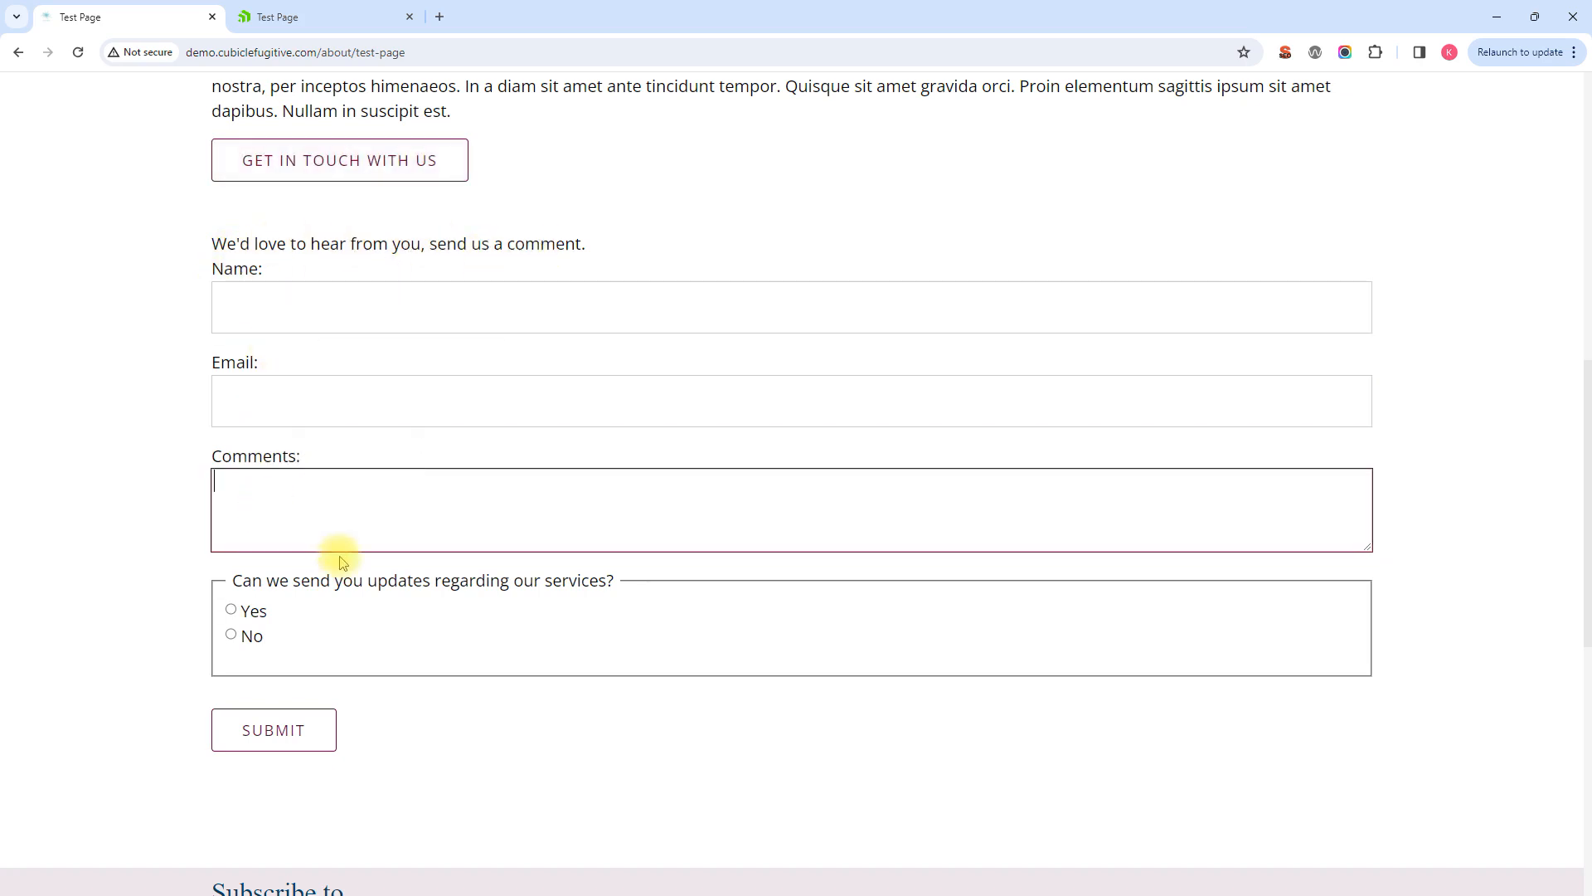
pyautogui.click(250, 617)
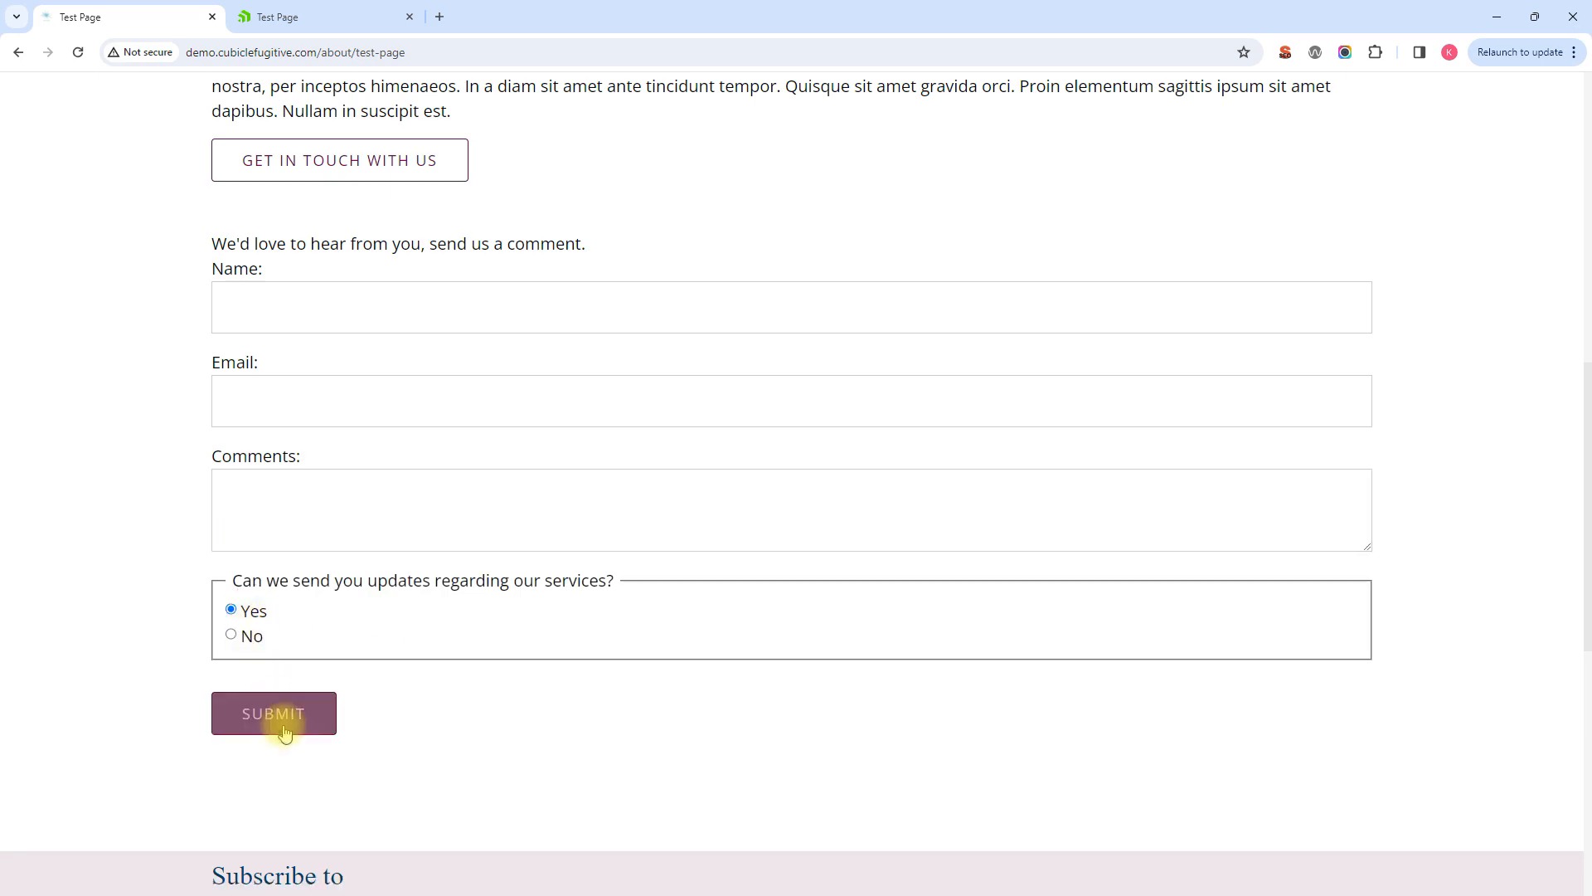
pyautogui.scroll(-1, 622, 655)
pyautogui.scroll(2, 630, 643)
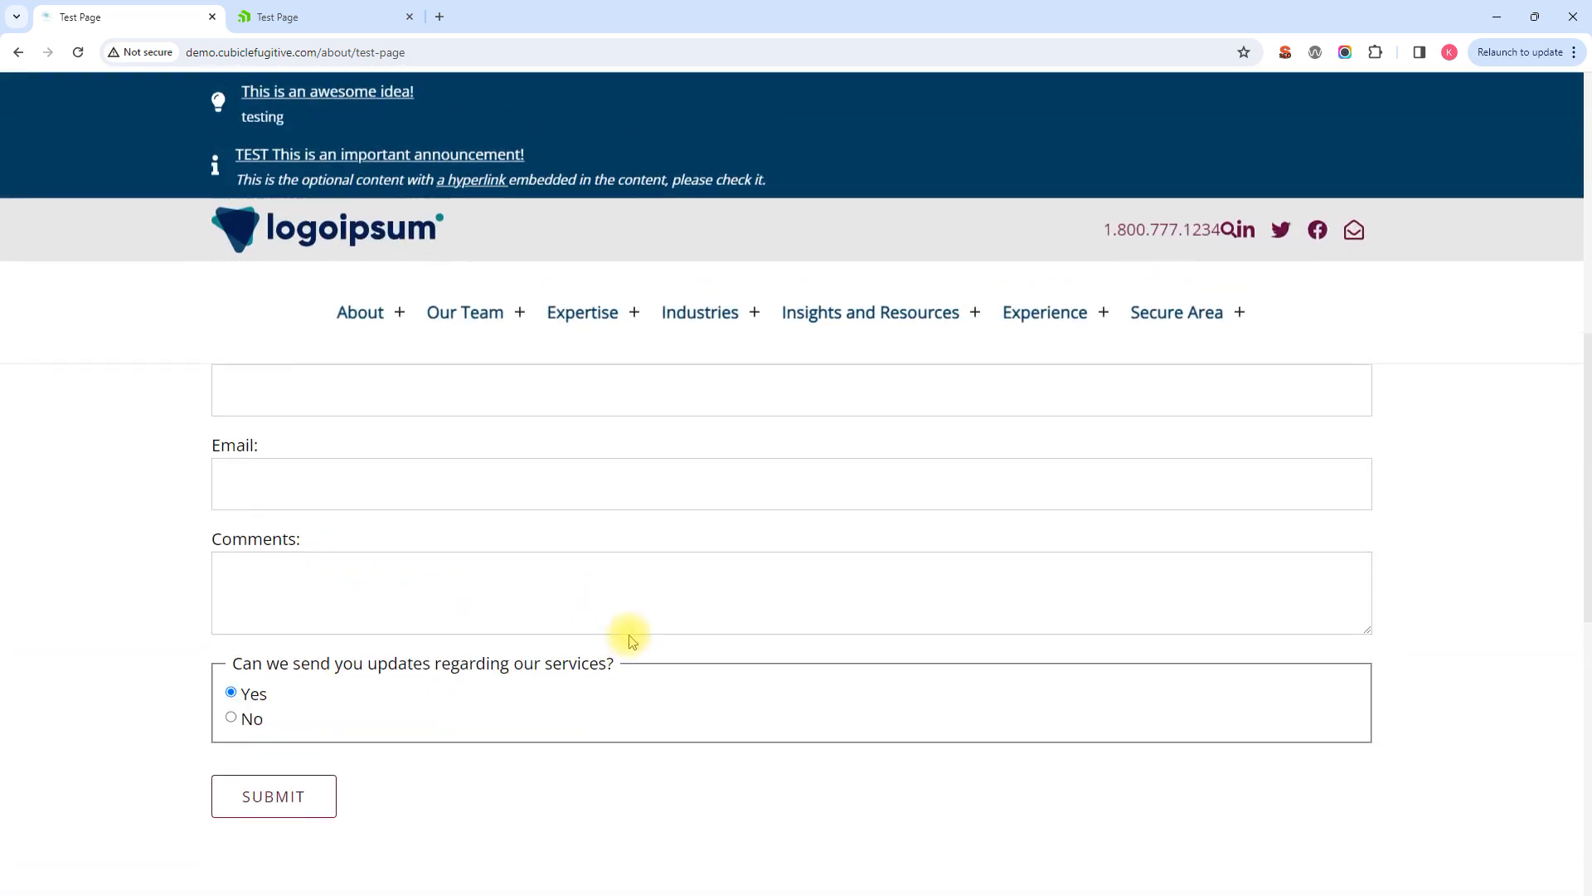